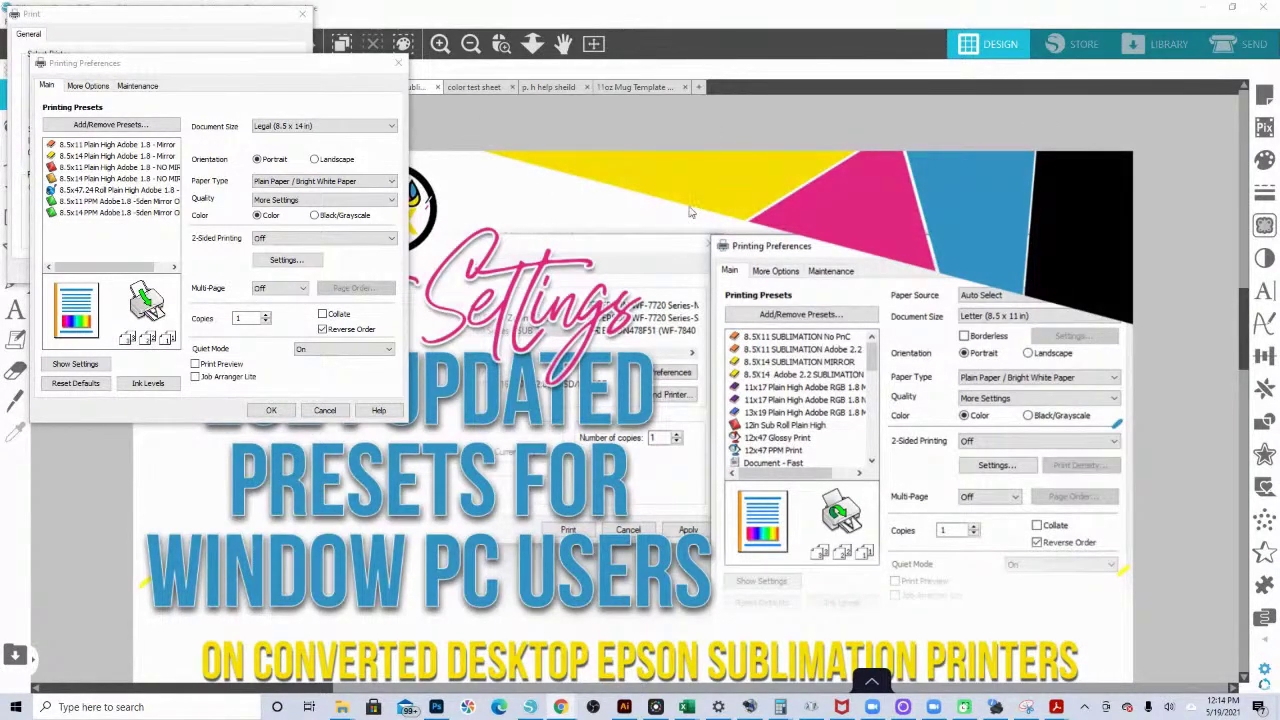
Step: Set the document size to Letter (8.5 x 11 in) and the paper type to Plain Paper / Bright White Paper
{"action": "left_click", "coordinate": [312, 127]}
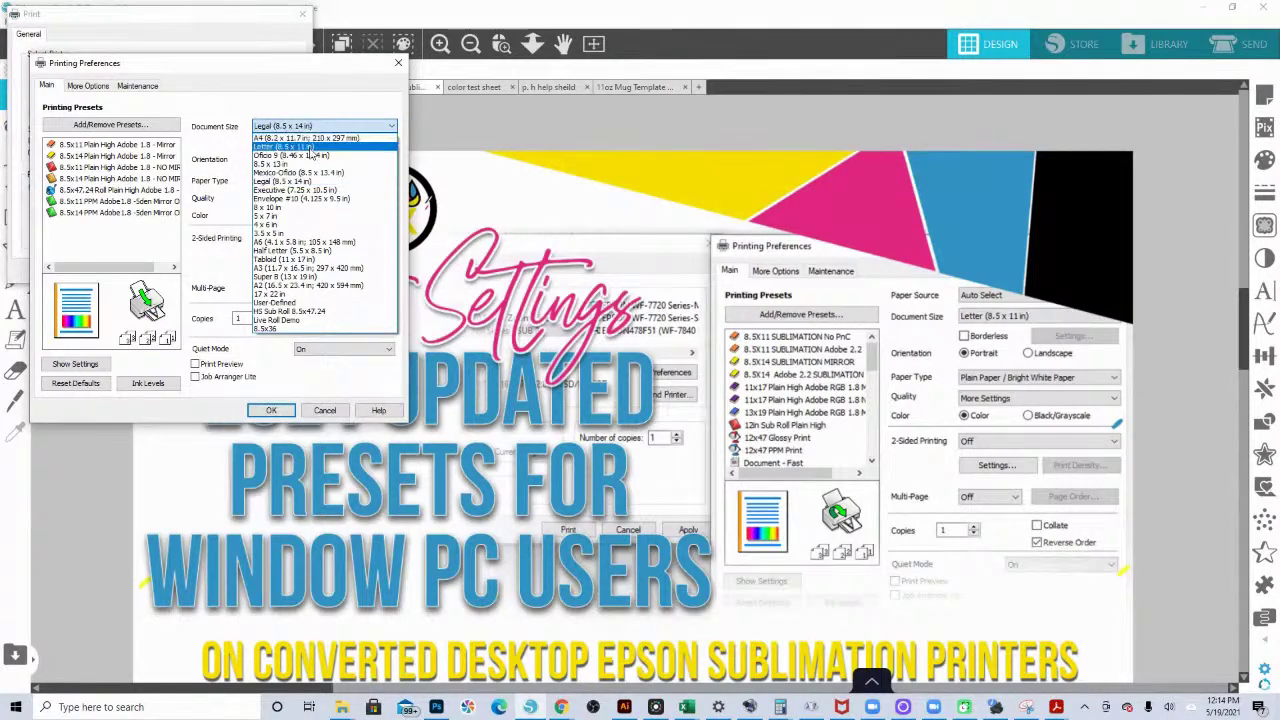
{"action": "left_click", "coordinate": [310, 148]}
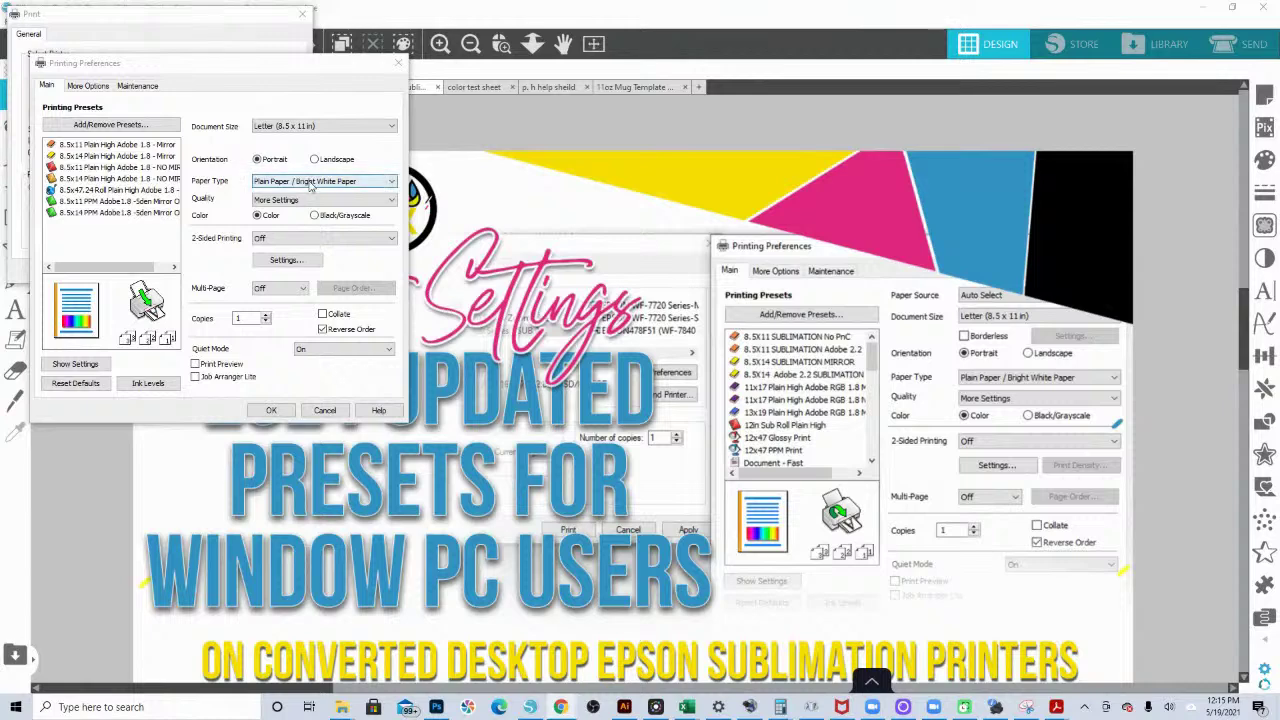
{"action": "left_click", "coordinate": [310, 183]}
{"action": "left_click", "coordinate": [304, 193]}
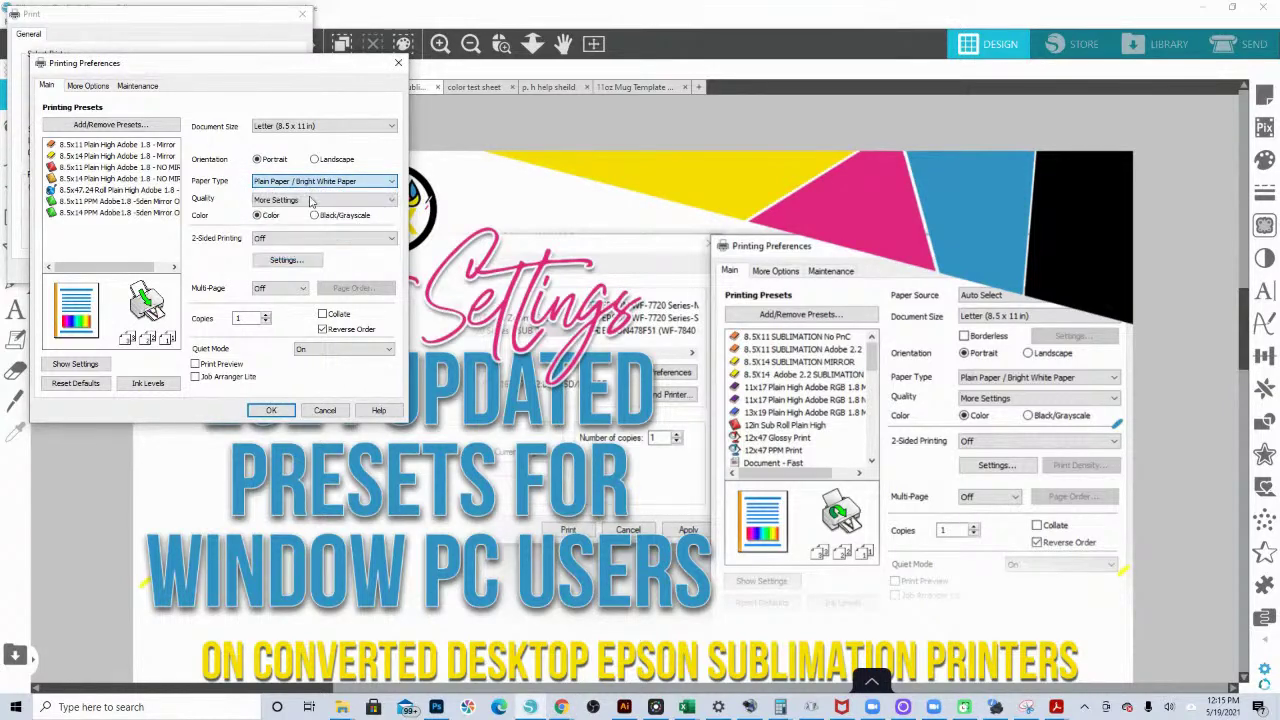
Step: Choose More Settings for the print quality and accept the slider at the full Quality end
{"action": "left_click", "coordinate": [298, 201]}
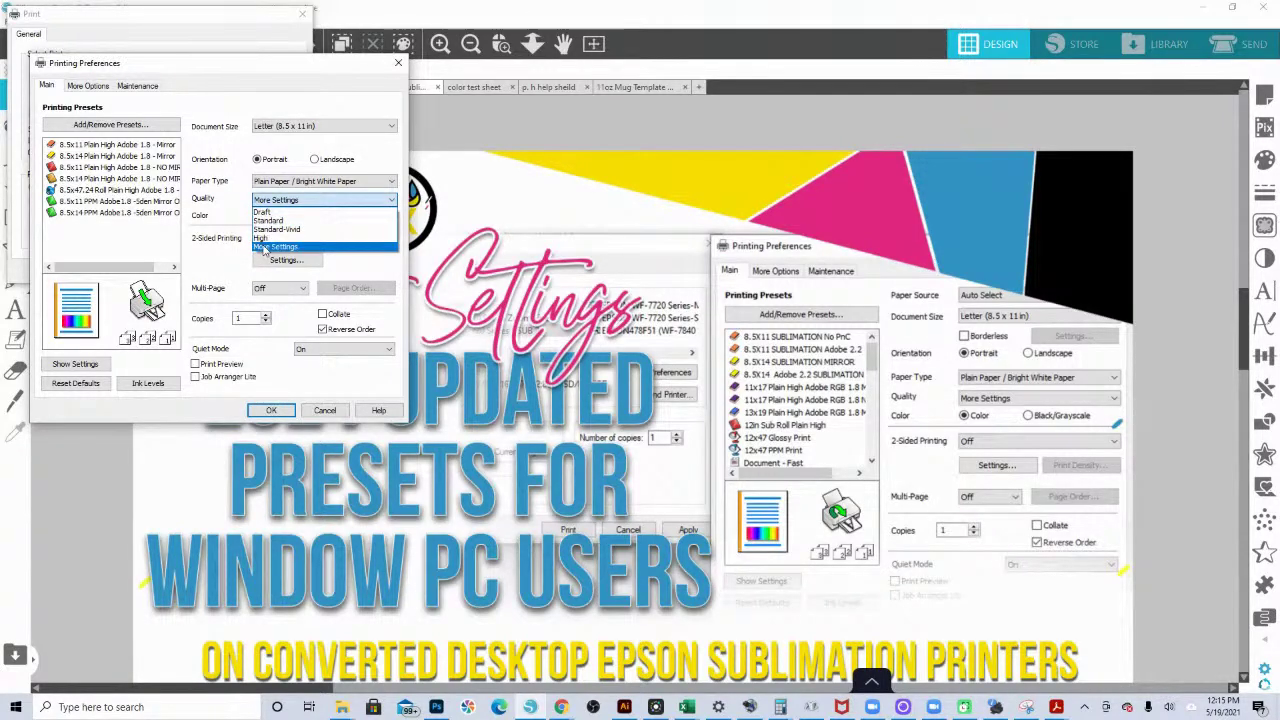
{"action": "left_click", "coordinate": [264, 248]}
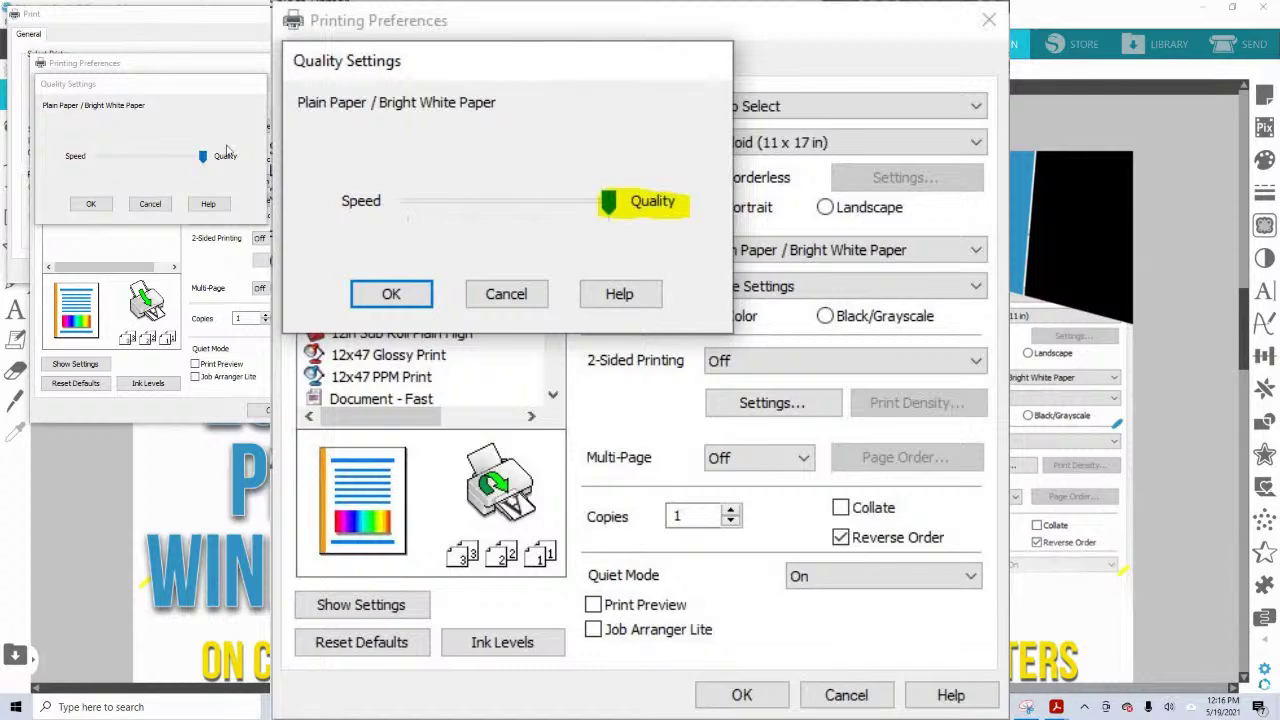
{"action": "left_click", "coordinate": [91, 204]}
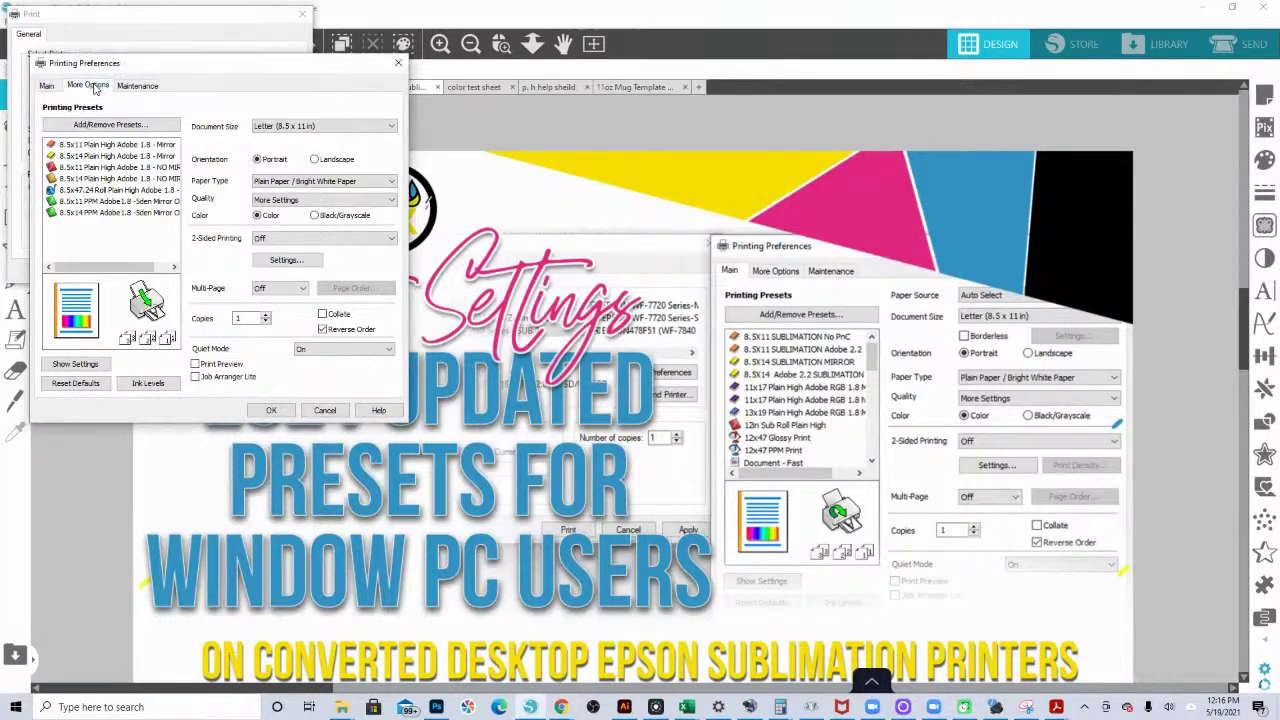
Step: Configure custom color correction with the Adobe RGB color mode and a gamma of 1.8
{"action": "left_click", "coordinate": [93, 86]}
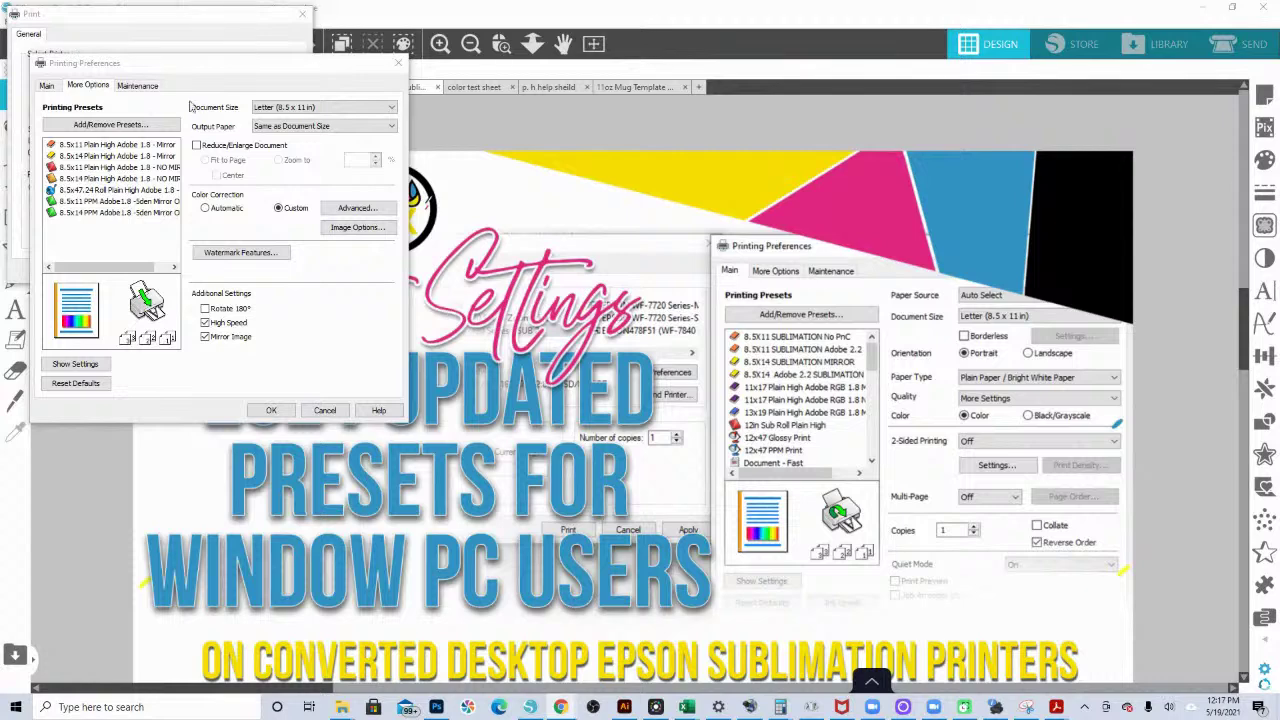
{"action": "left_click", "coordinate": [276, 210]}
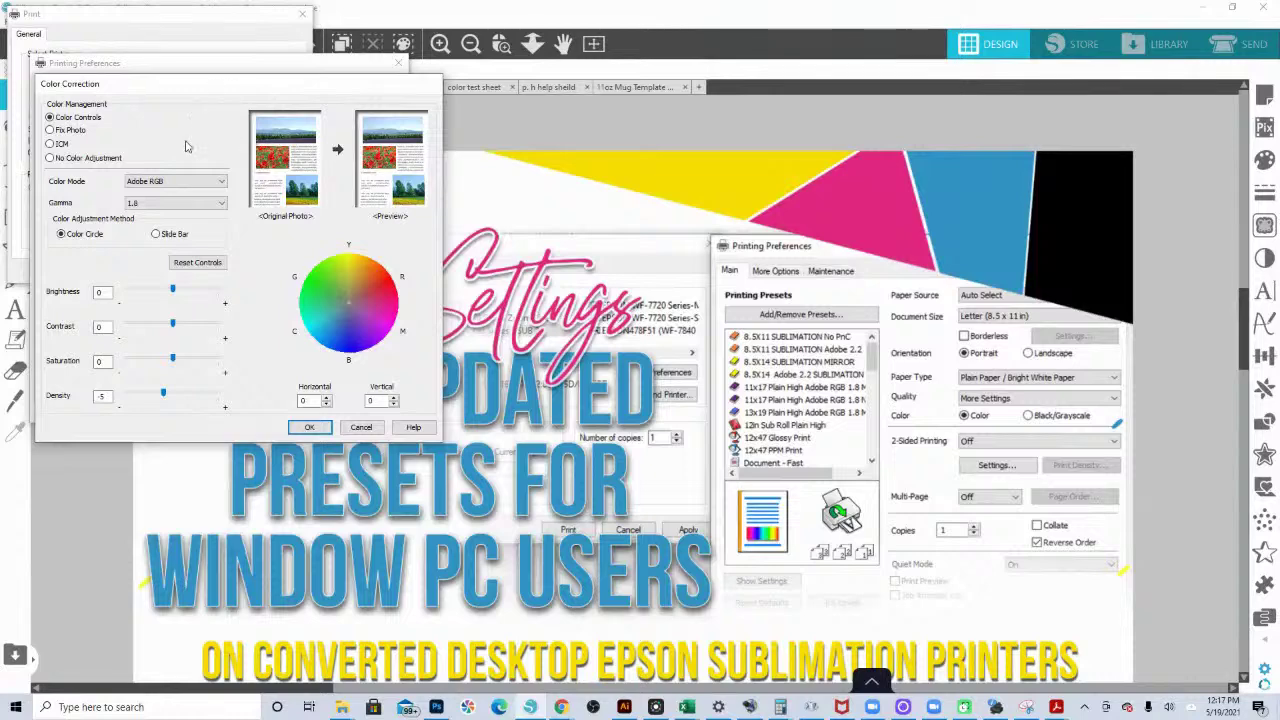
{"action": "left_click", "coordinate": [160, 181]}
{"action": "left_click", "coordinate": [152, 197]}
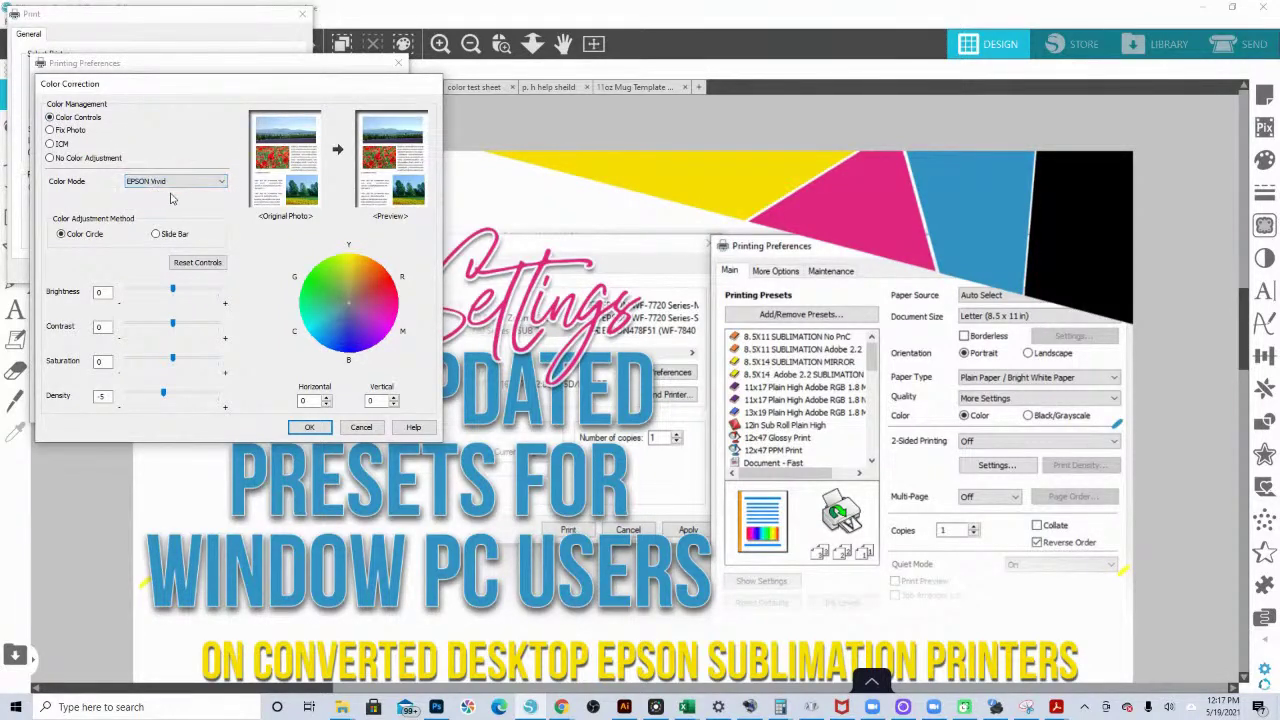
{"action": "left_click", "coordinate": [158, 183]}
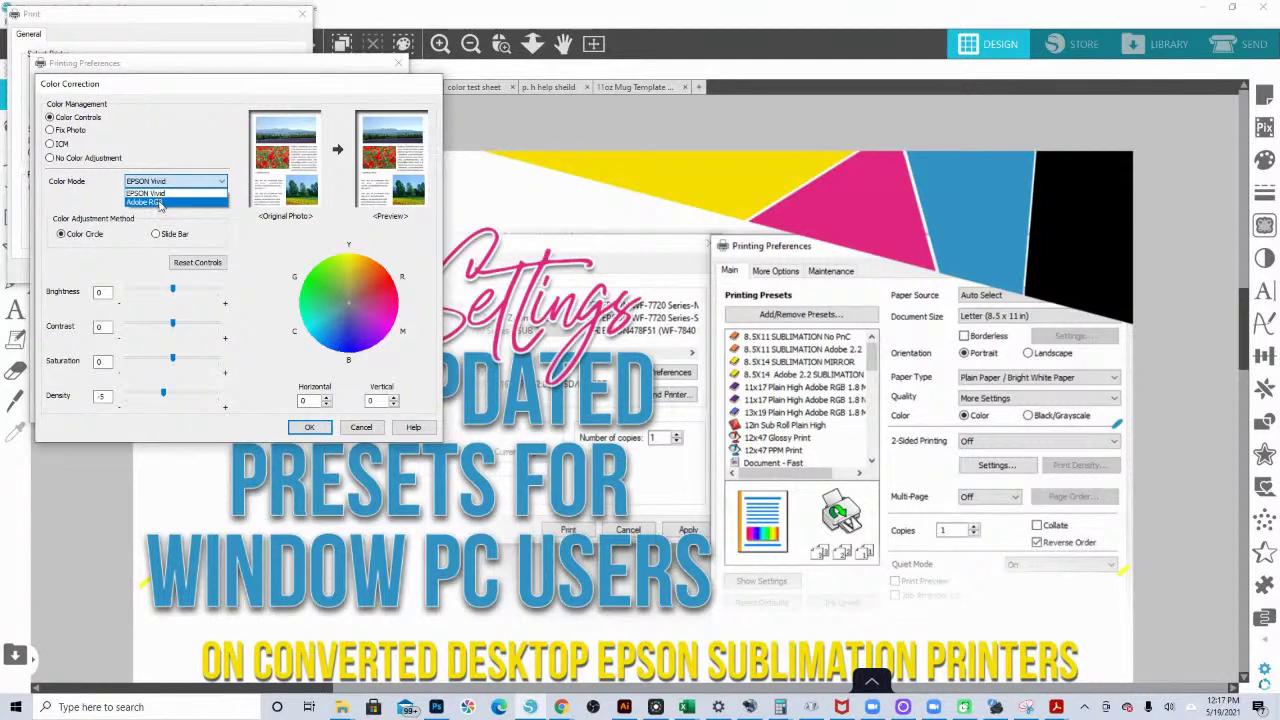
{"action": "left_click", "coordinate": [158, 202]}
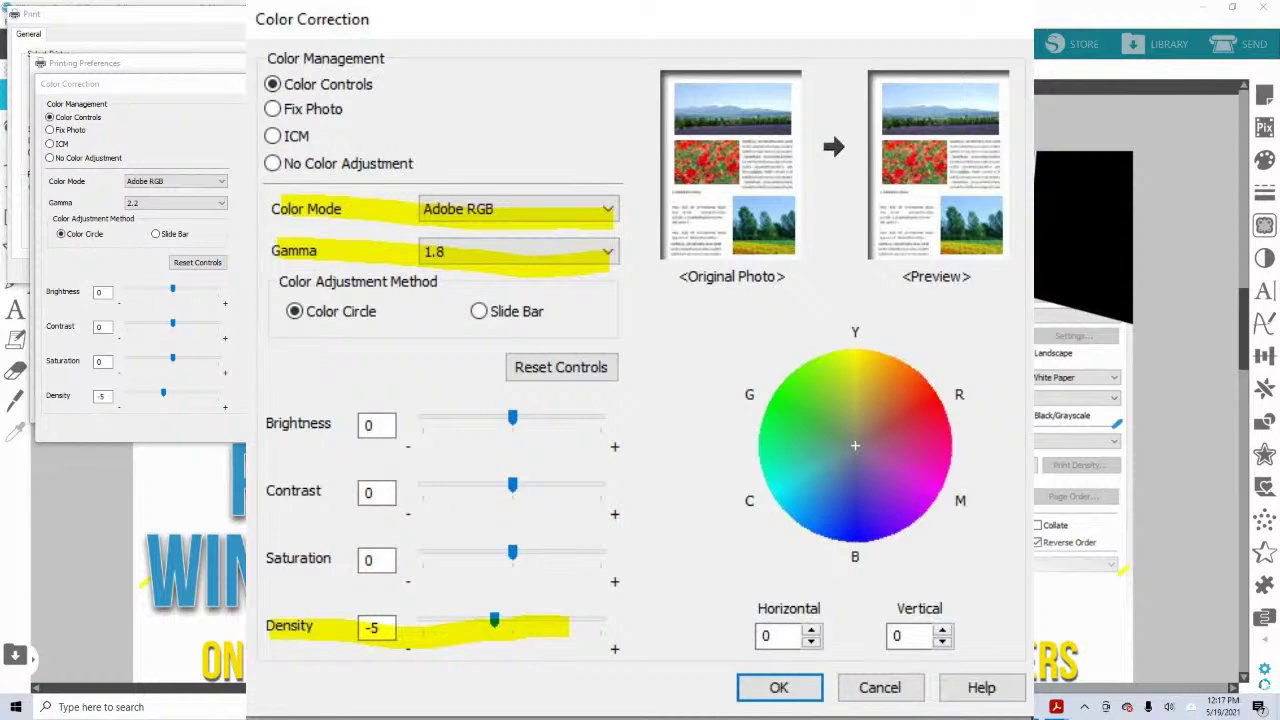
{"action": "left_click", "coordinate": [221, 207]}
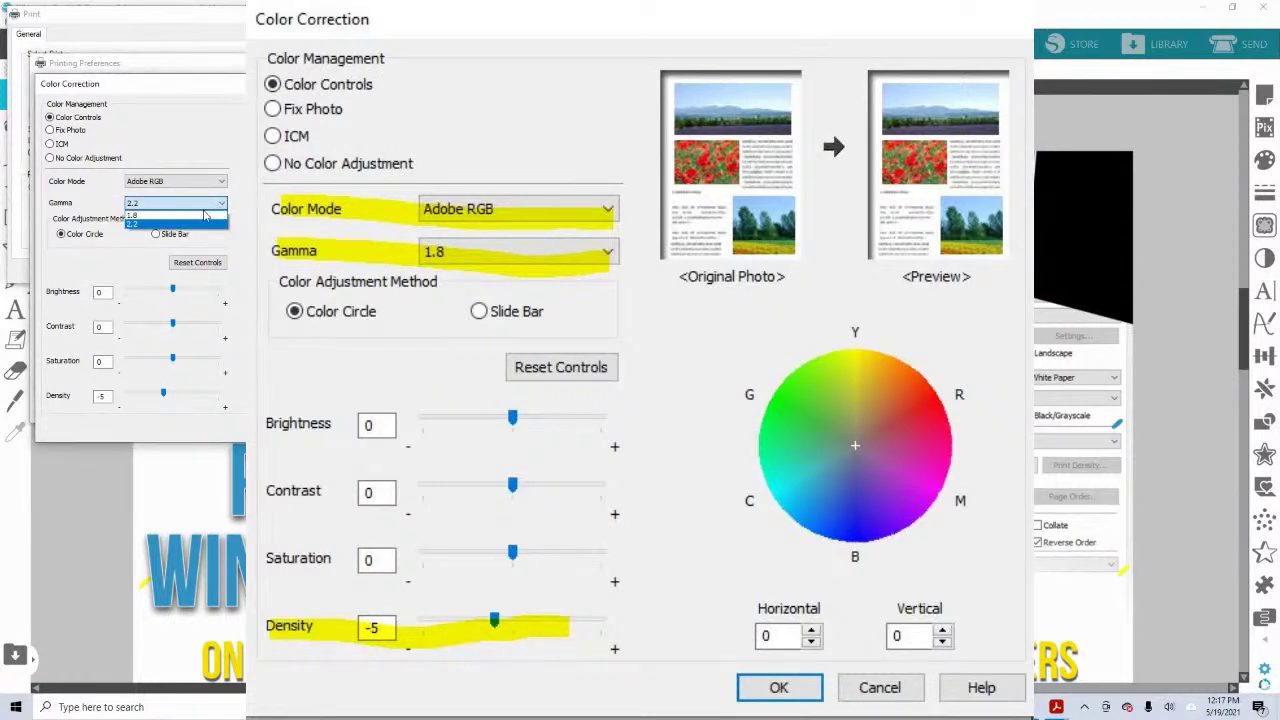
{"action": "left_click", "coordinate": [203, 219]}
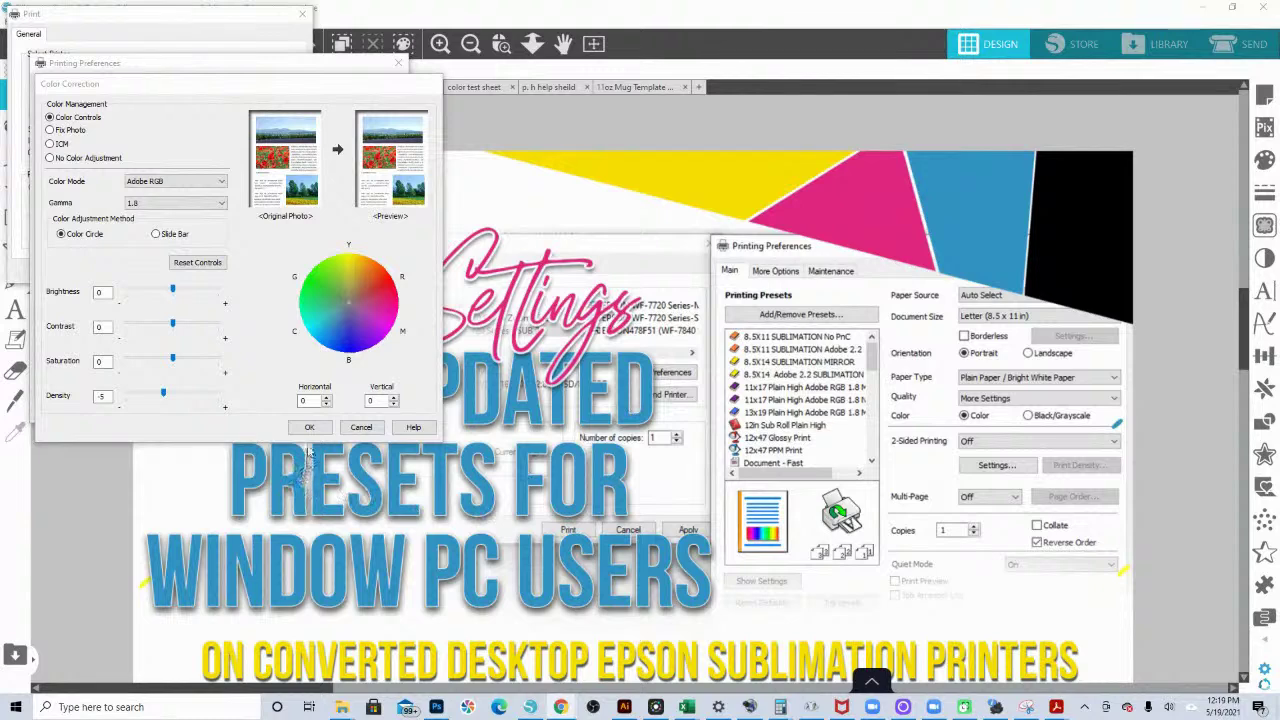
{"action": "left_click", "coordinate": [309, 427]}
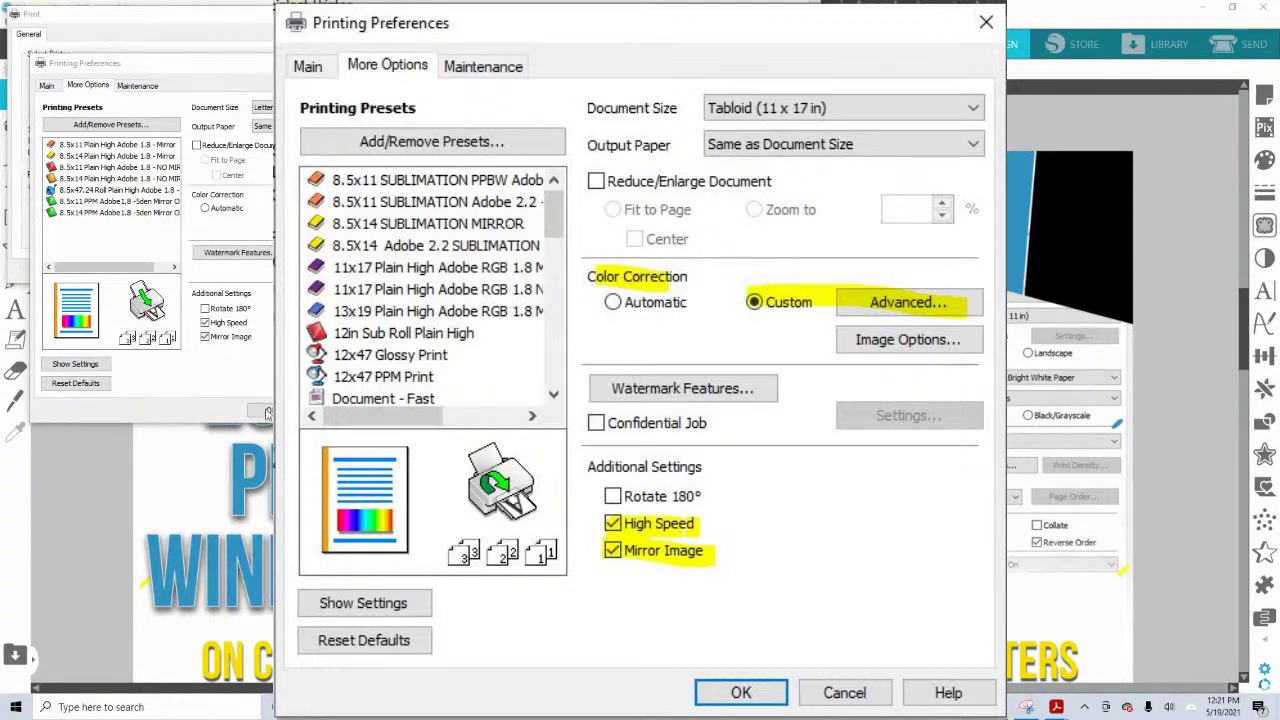
Step: Set the print density to -10% in the printer's Extended Settings
{"action": "left_click", "coordinate": [145, 87]}
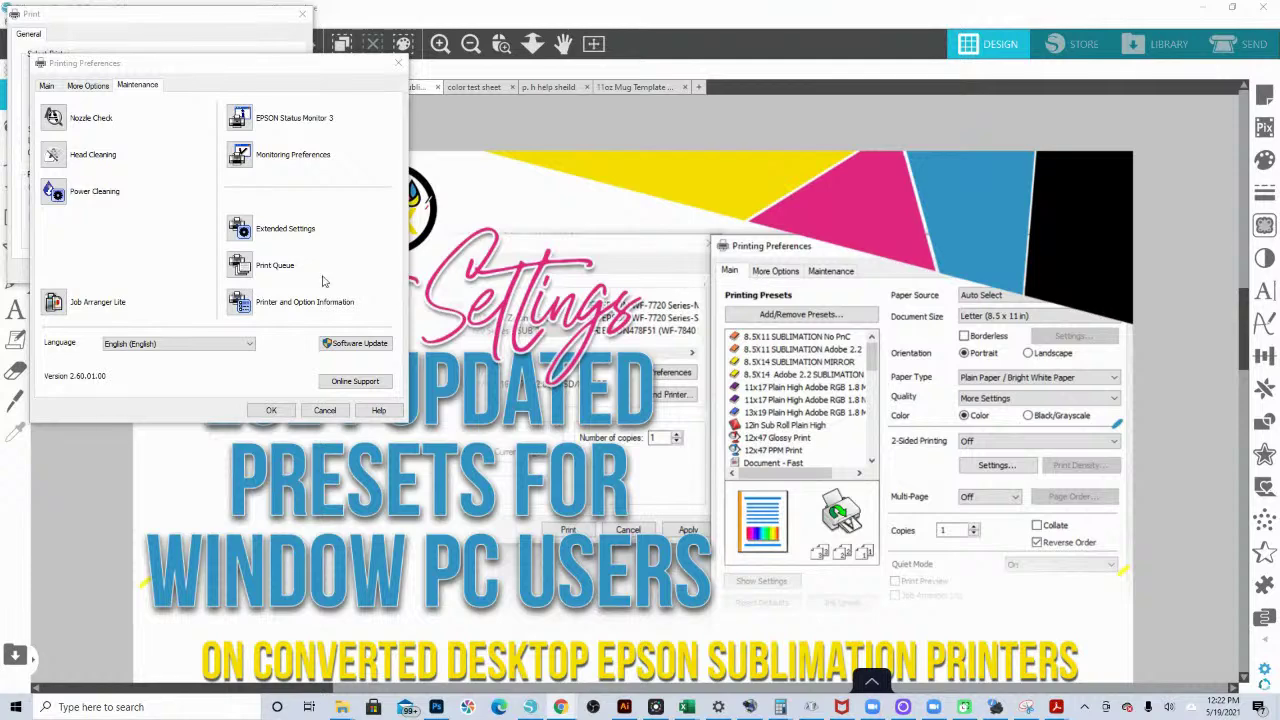
{"action": "left_click", "coordinate": [246, 230]}
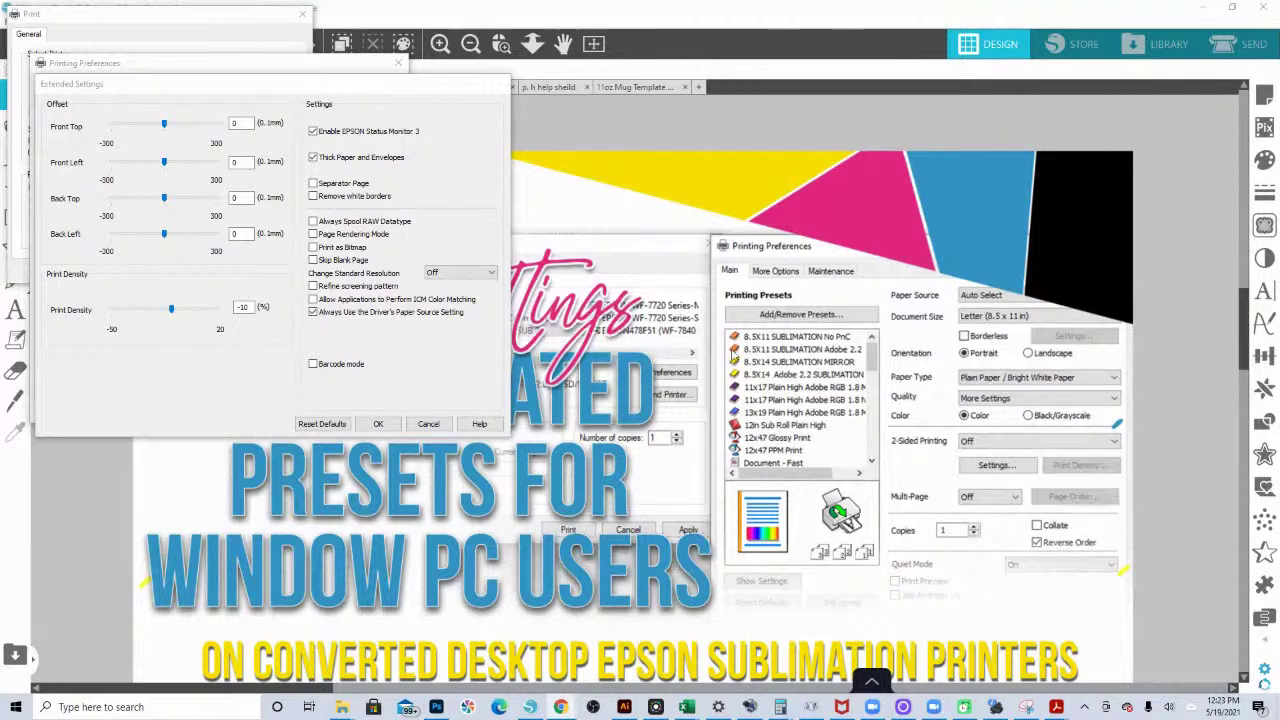
{"action": "left_click", "coordinate": [157, 315]}
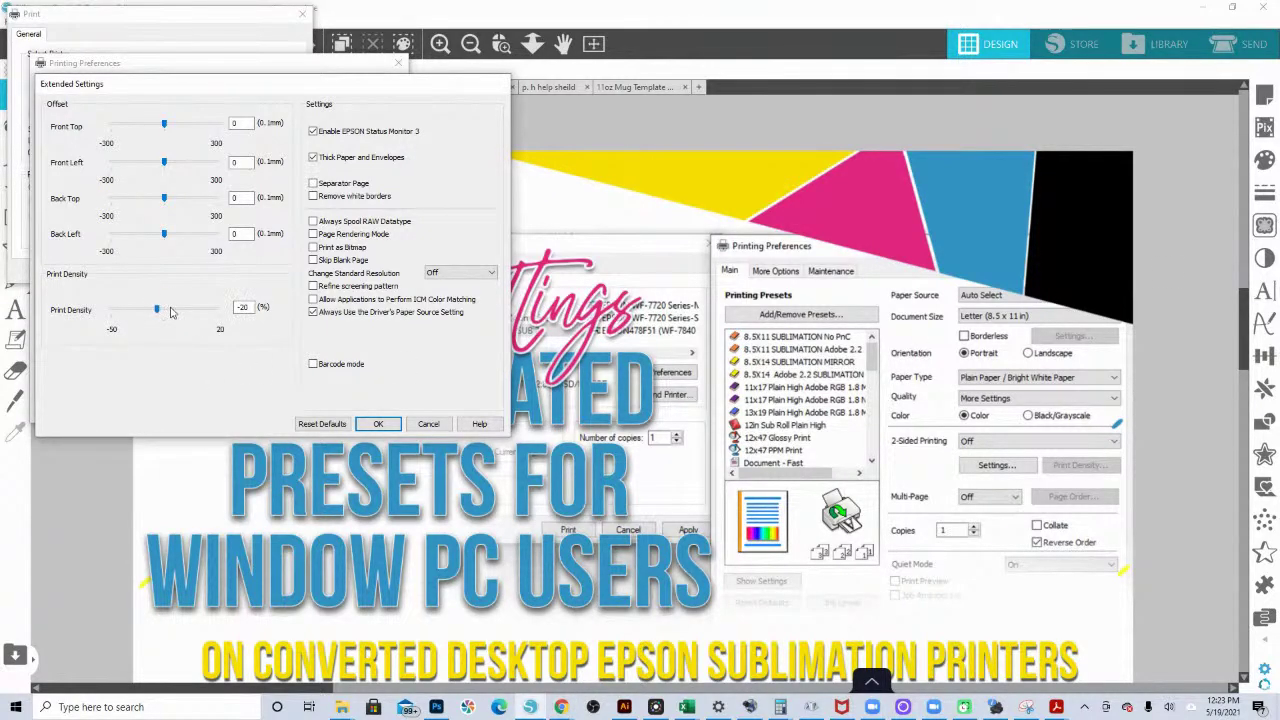
{"action": "left_click", "coordinate": [180, 313]}
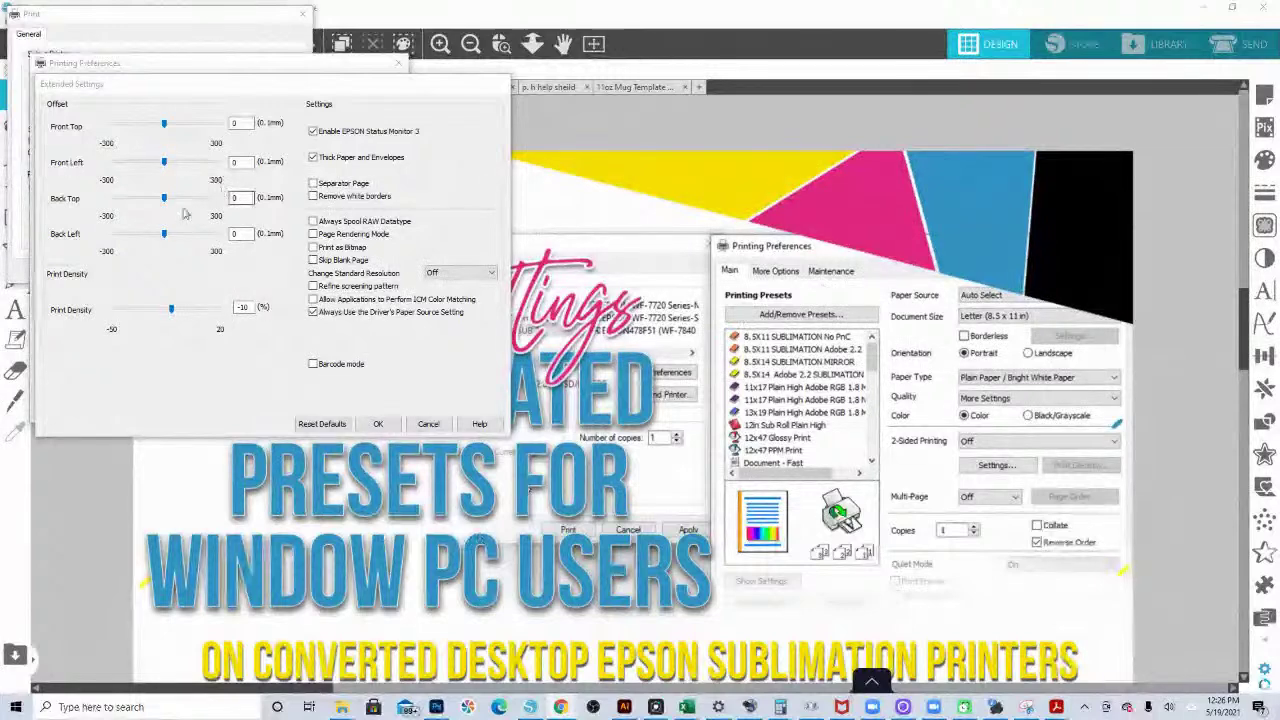
{"action": "left_click", "coordinate": [378, 424]}
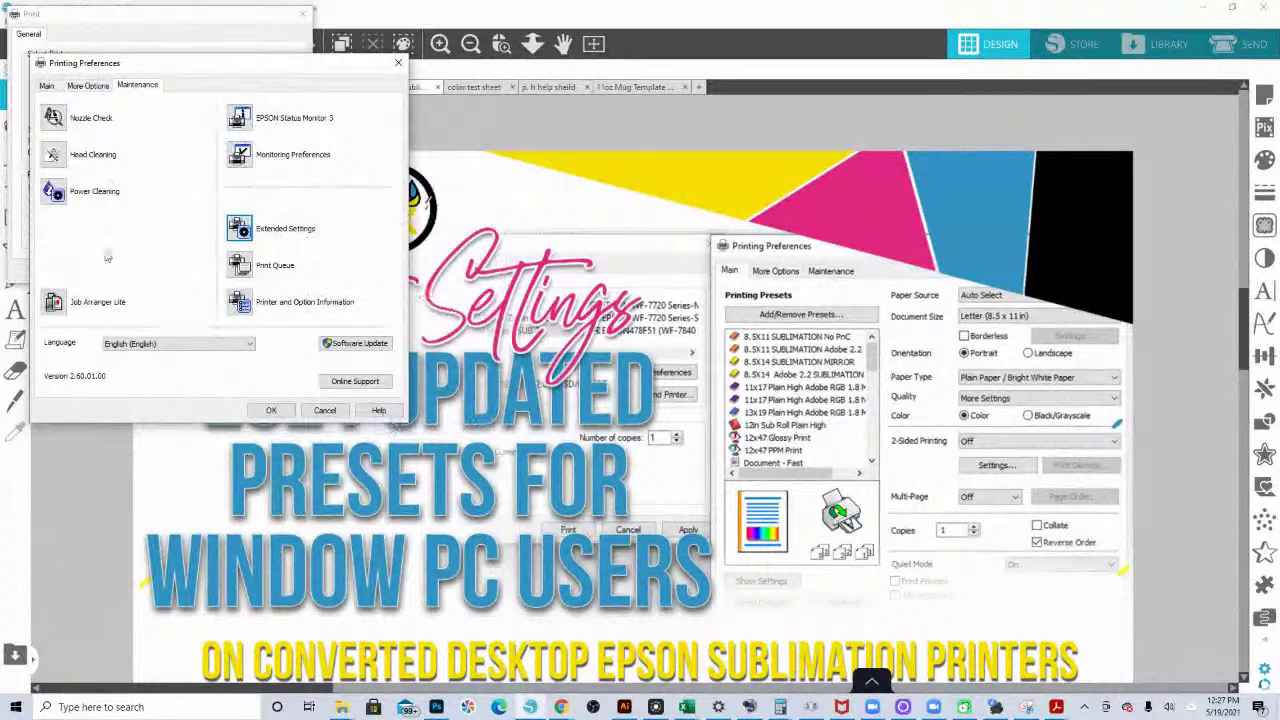
Step: Delete the 8.5x11 and 8.5x14 Plain High Adobe 1.8 - Mirror presets from the custom printing presets
{"action": "left_click", "coordinate": [50, 87]}
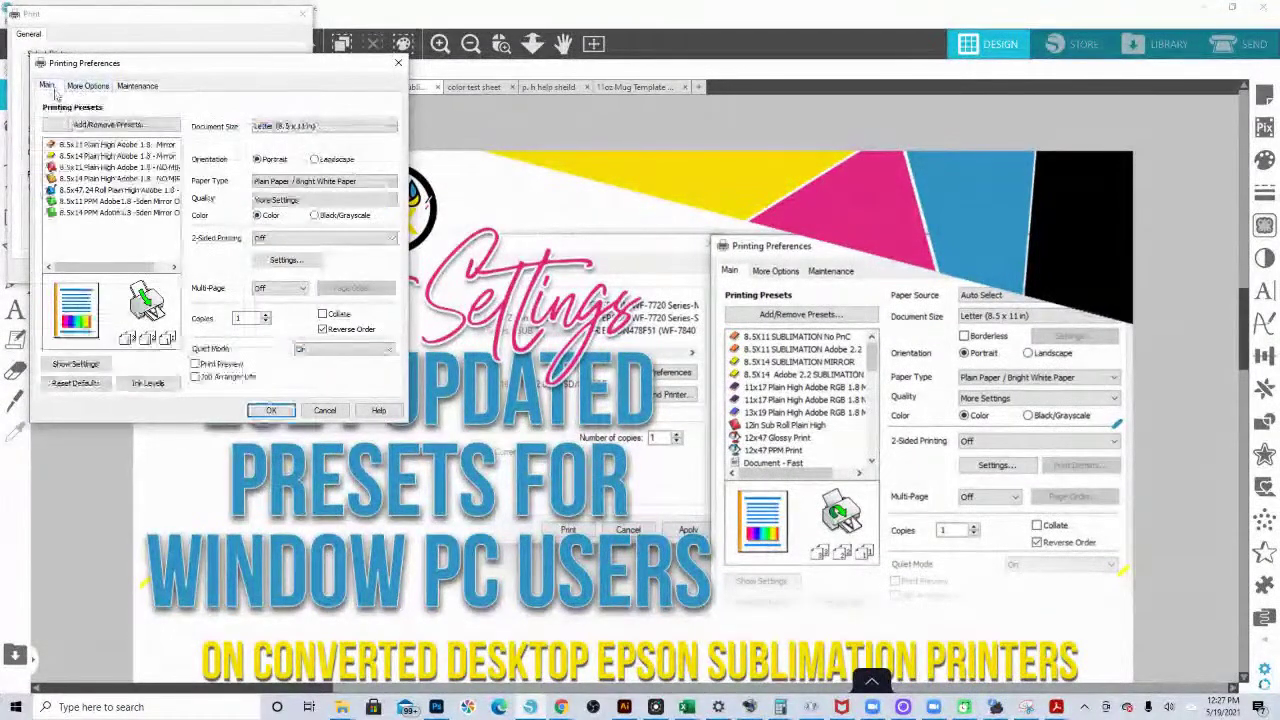
{"action": "left_click", "coordinate": [113, 126]}
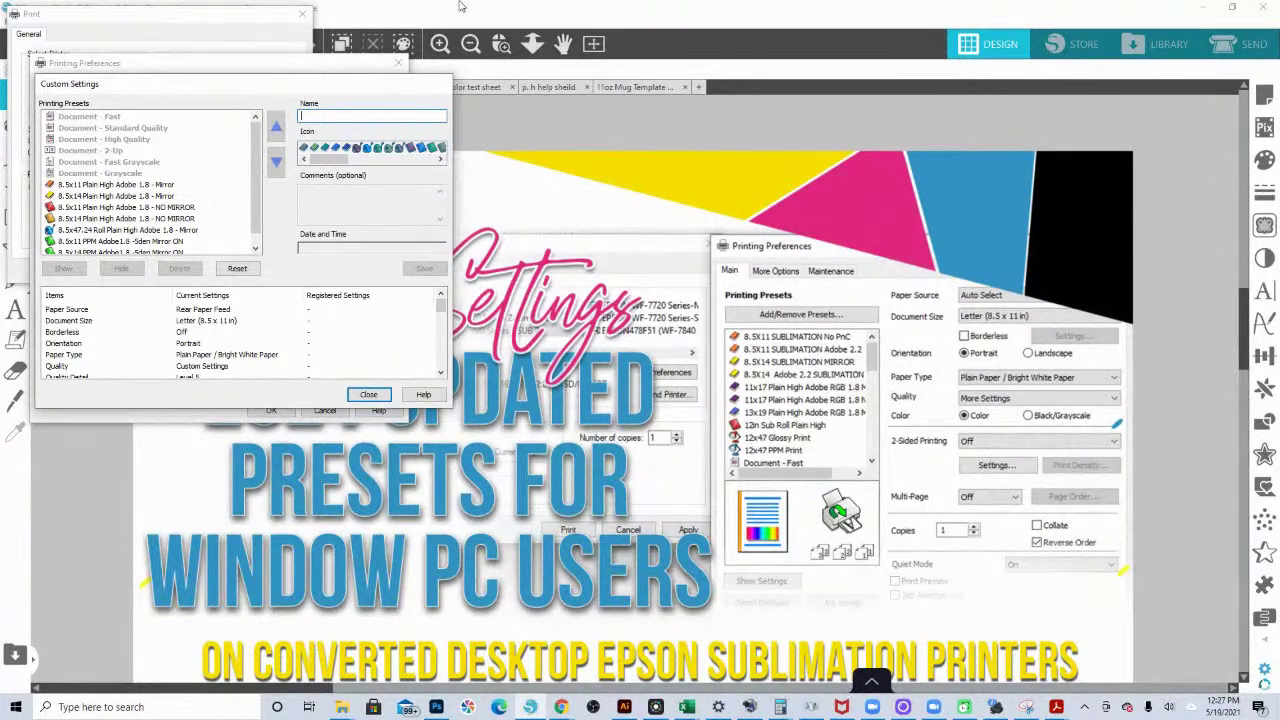
{"action": "left_click", "coordinate": [125, 185]}
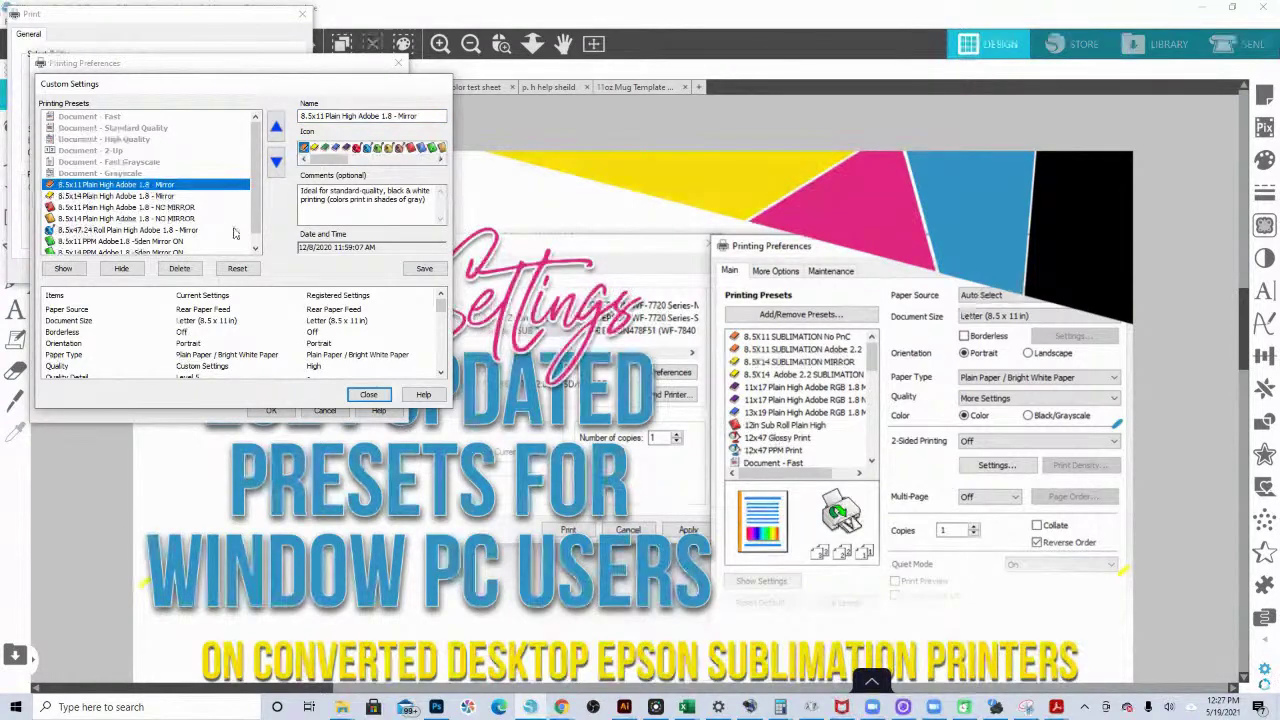
{"action": "left_click", "coordinate": [179, 268]}
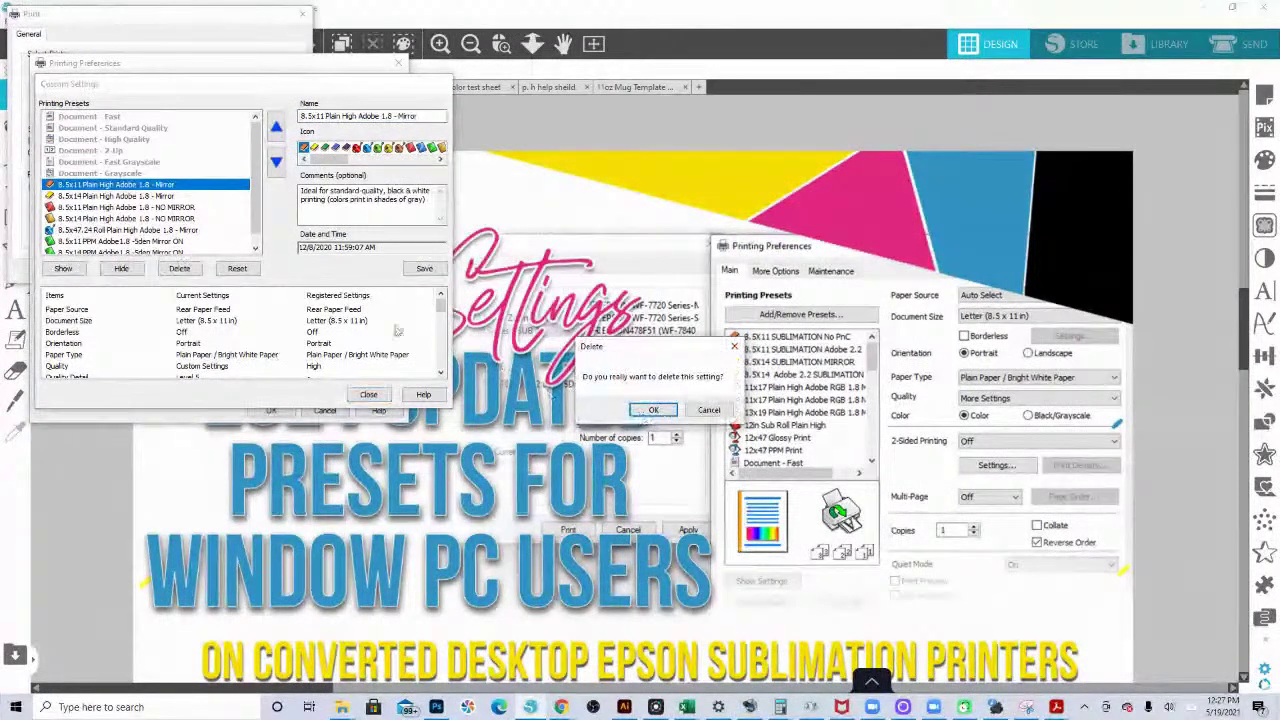
{"action": "left_click", "coordinate": [655, 410]}
{"action": "left_click", "coordinate": [134, 186]}
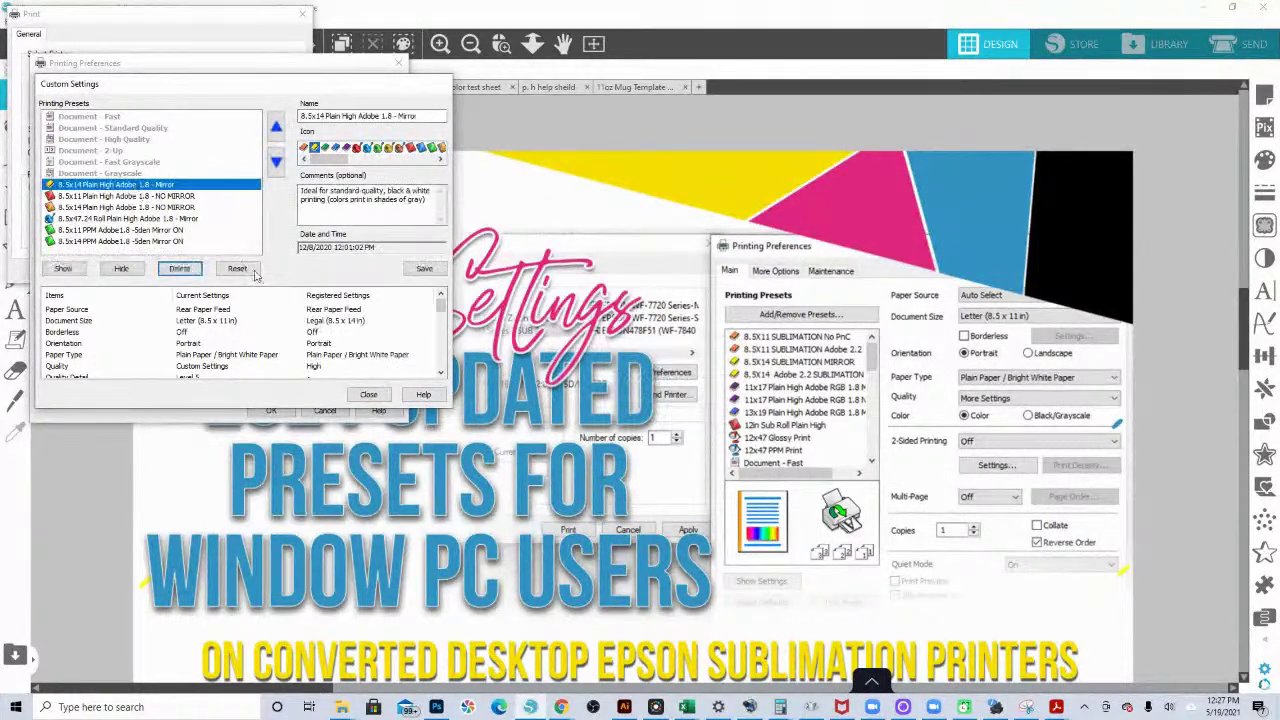
{"action": "left_click", "coordinate": [179, 268]}
{"action": "left_click", "coordinate": [652, 411]}
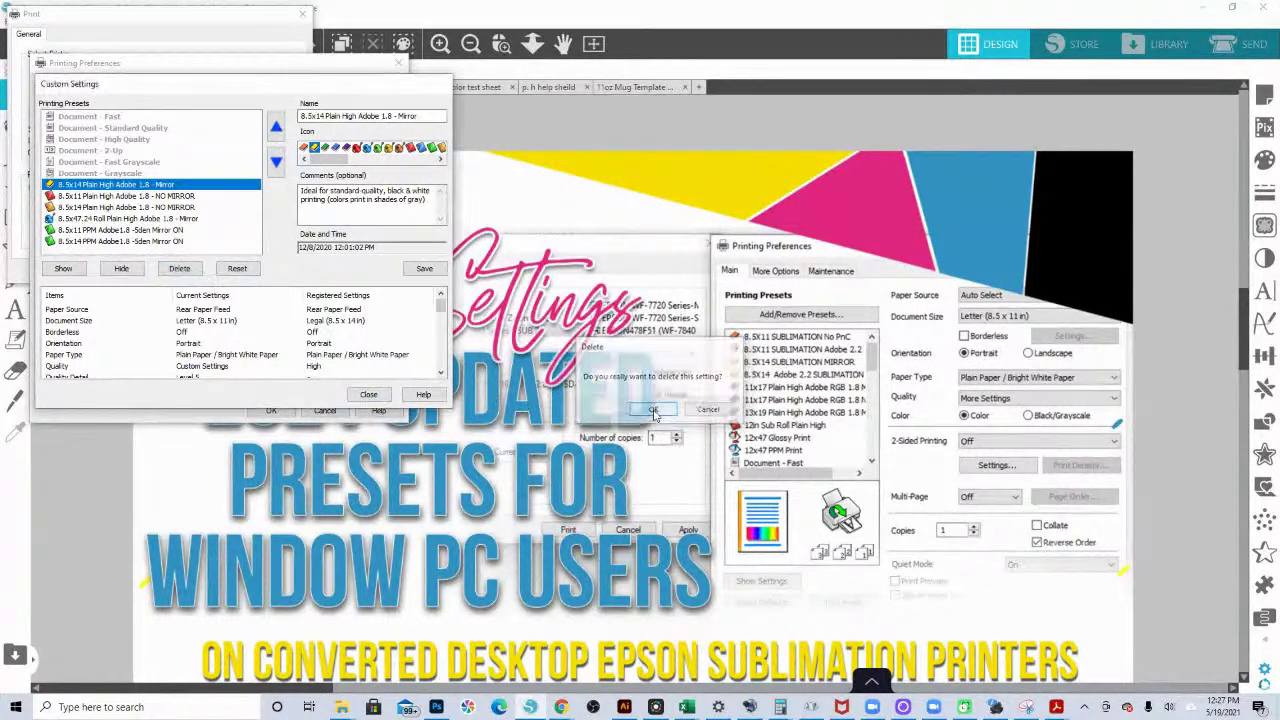
Step: Delete the 8.5x11 and 8.5x14 Plain High Adobe 1.8 - NO MIRROR printing presets
{"action": "left_click", "coordinate": [155, 188]}
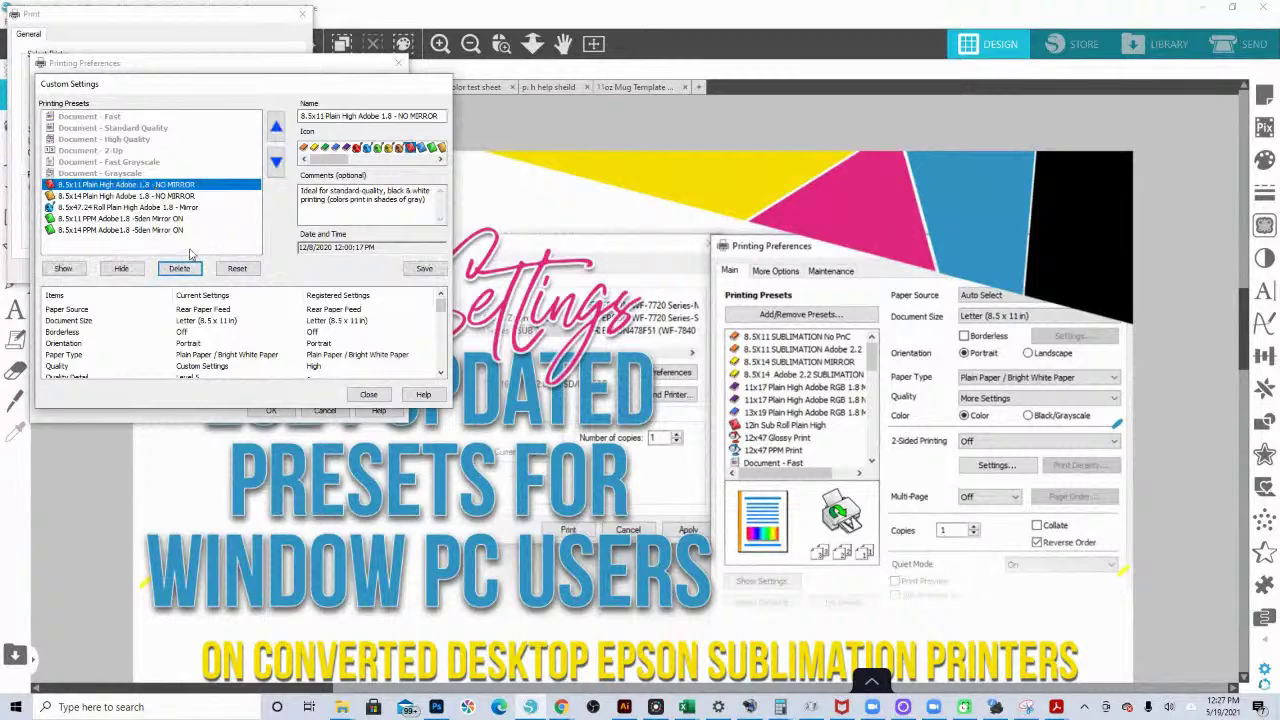
{"action": "left_click", "coordinate": [180, 268]}
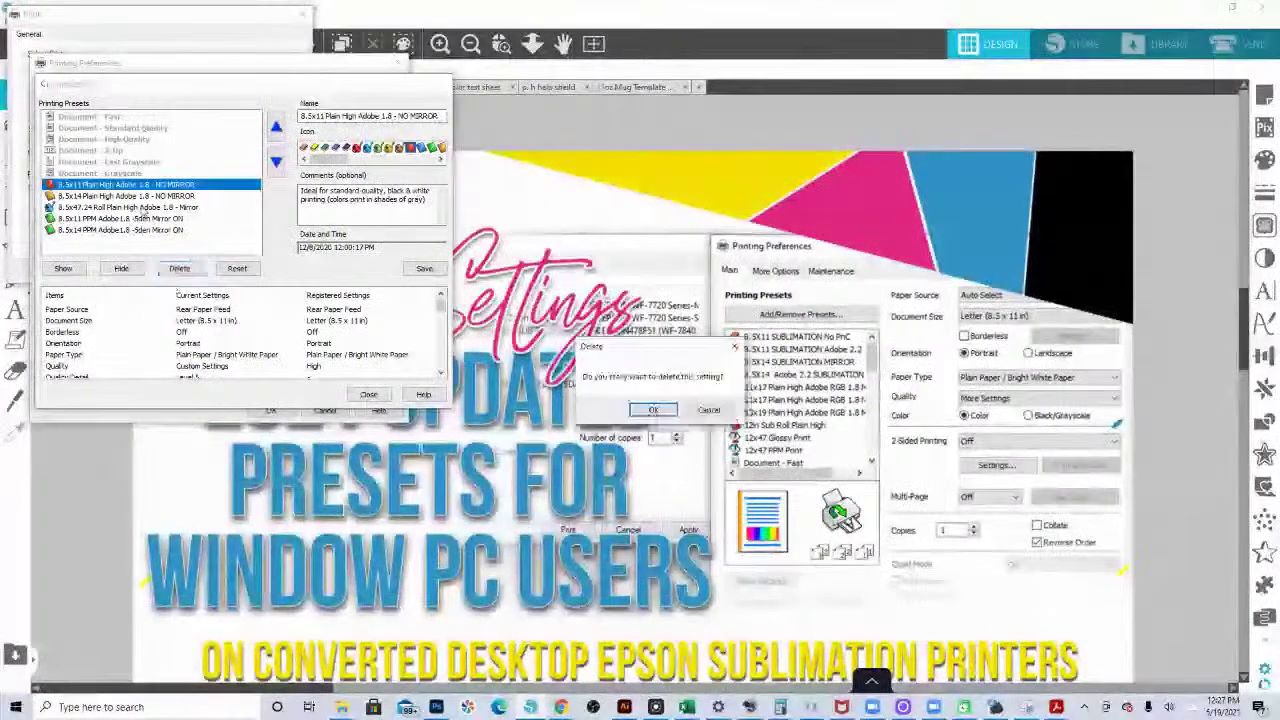
{"action": "left_click", "coordinate": [640, 414]}
{"action": "left_click", "coordinate": [130, 185]}
{"action": "left_click", "coordinate": [180, 268]}
{"action": "left_click", "coordinate": [648, 412]}
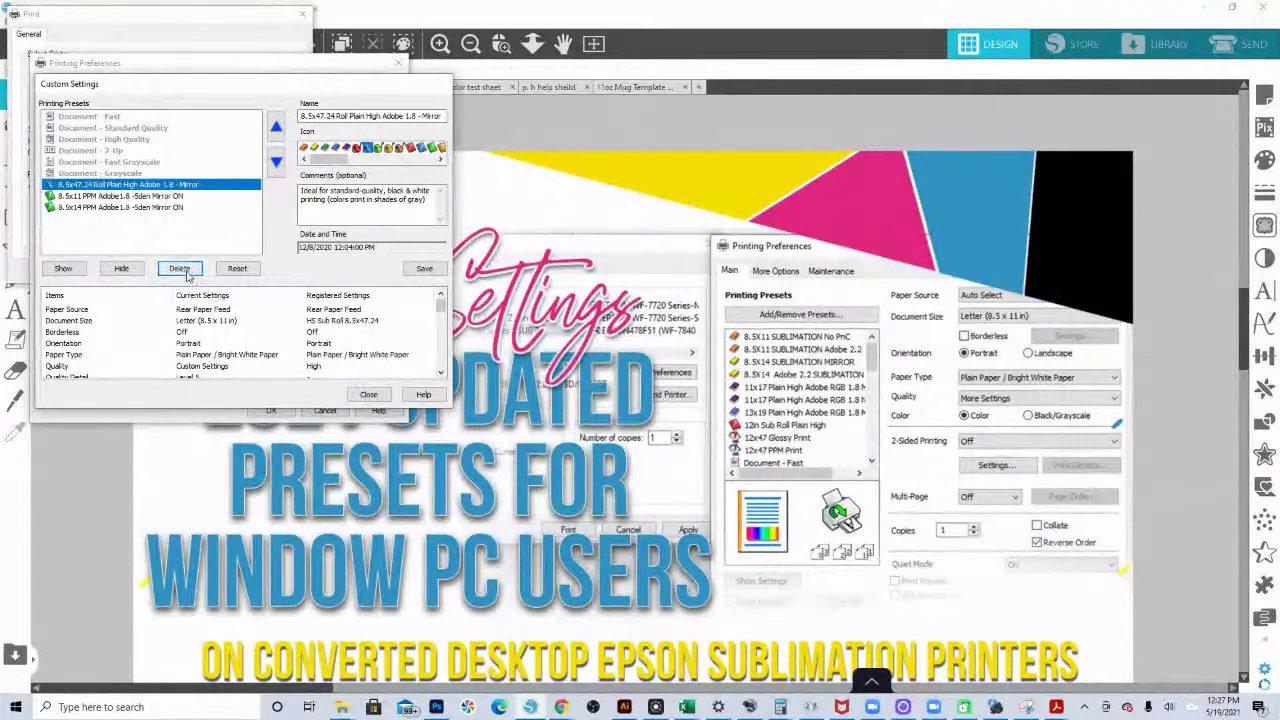
Step: Delete the 8.5x47.24 Roll preset and both the 8.5x11 and 8.5x14 PPM printing presets
{"action": "left_click", "coordinate": [180, 268]}
{"action": "left_click", "coordinate": [648, 411]}
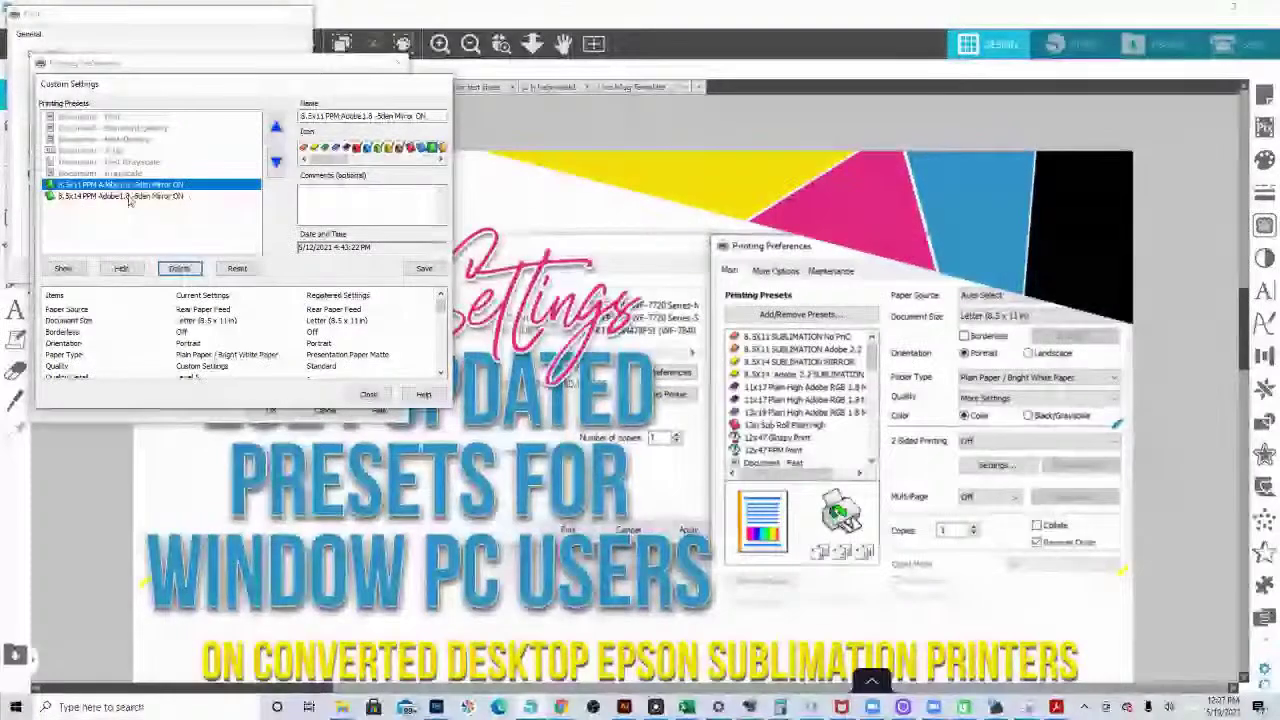
{"action": "left_click", "coordinate": [179, 268]}
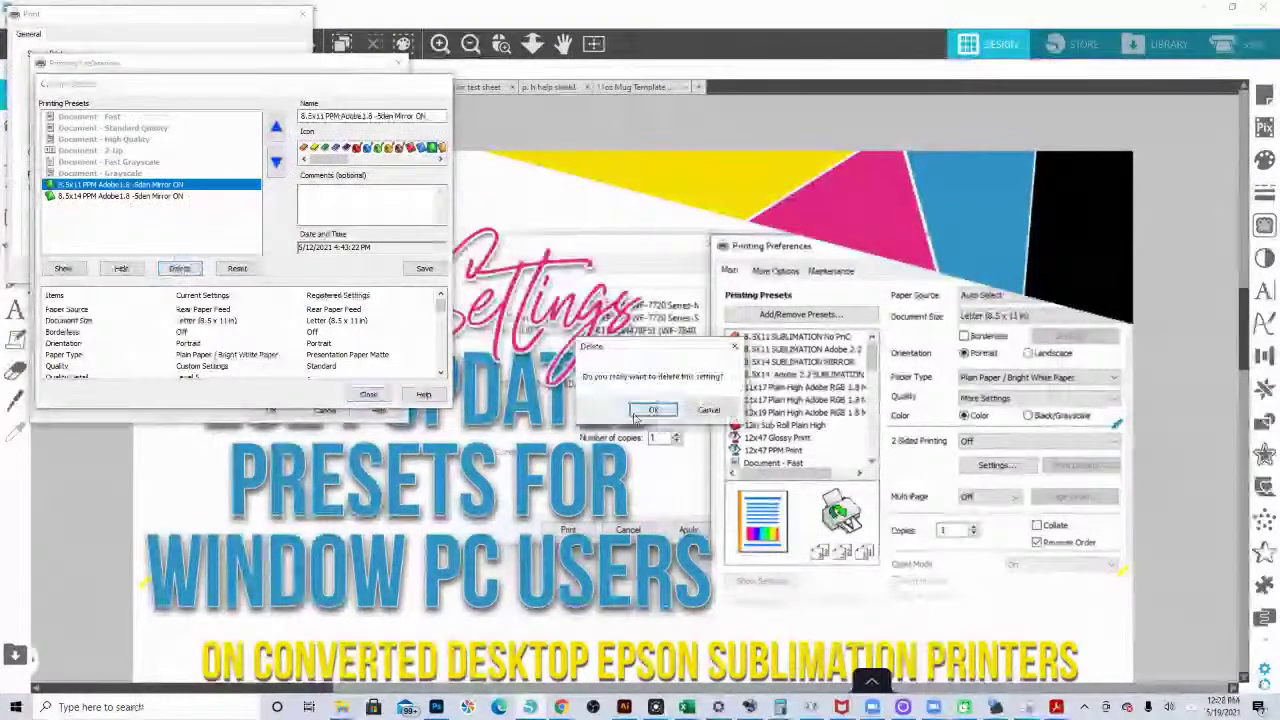
{"action": "left_click", "coordinate": [650, 410]}
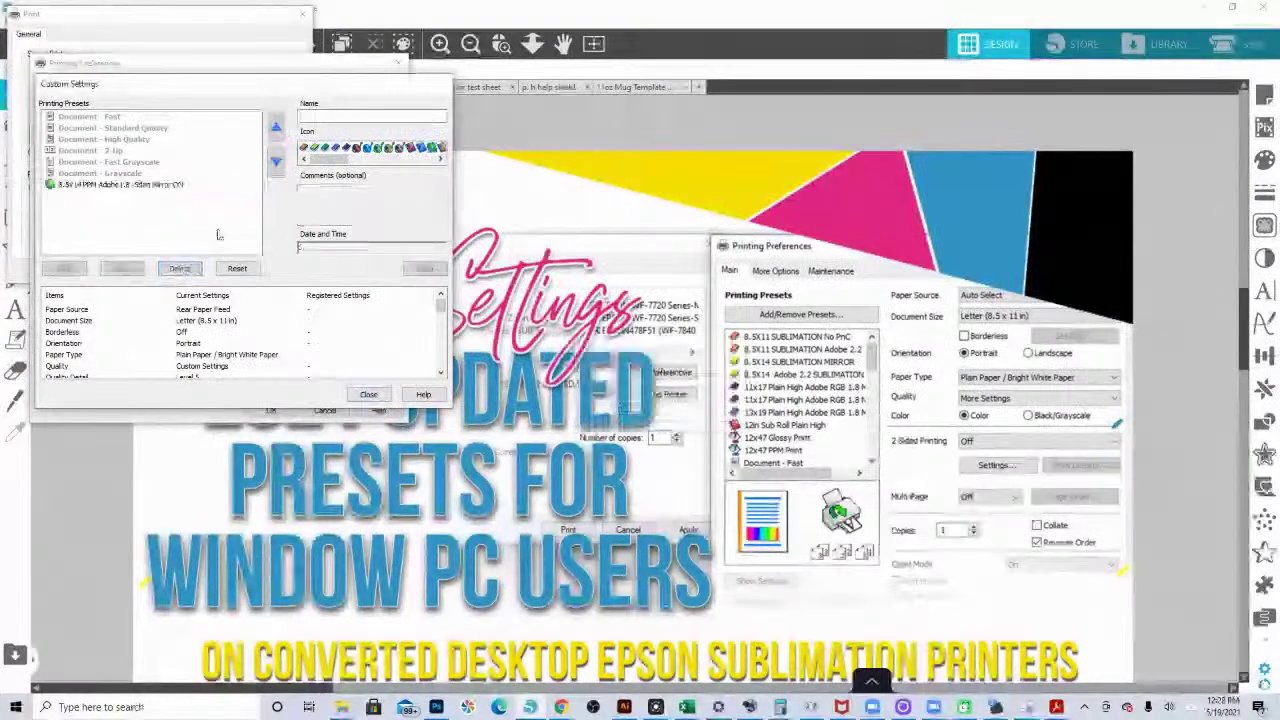
{"action": "left_click", "coordinate": [179, 268]}
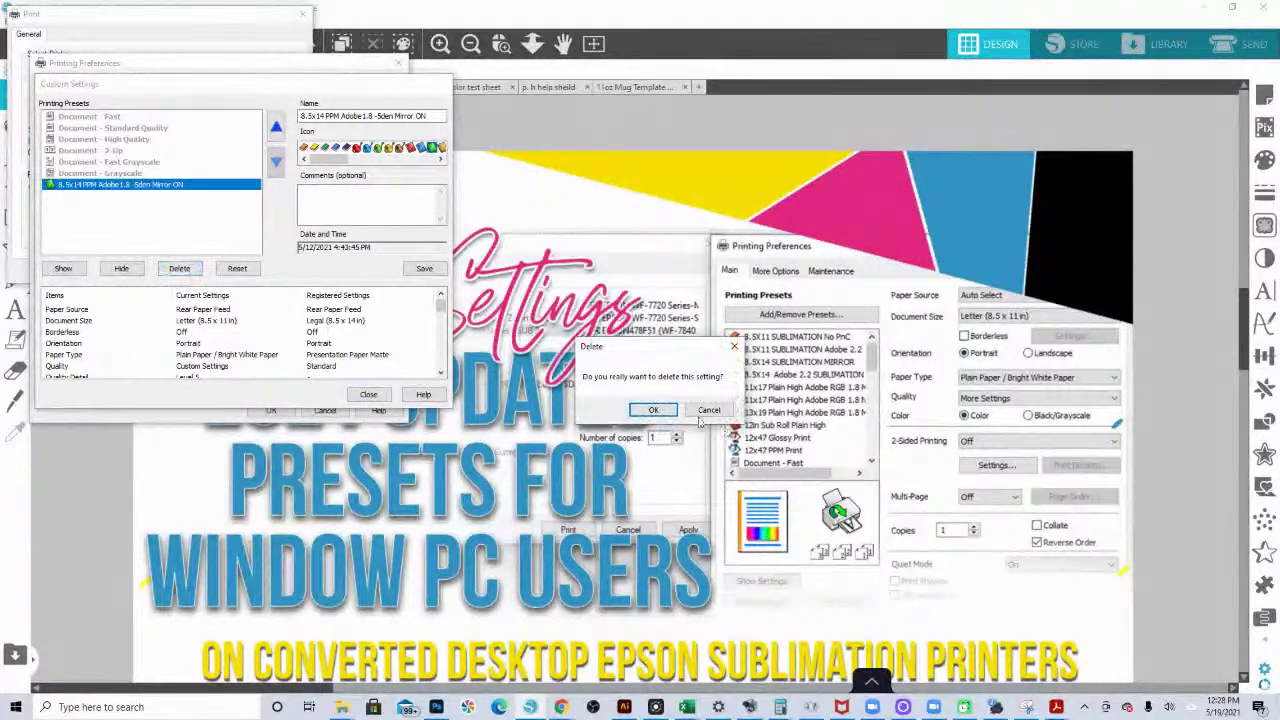
{"action": "left_click", "coordinate": [657, 411]}
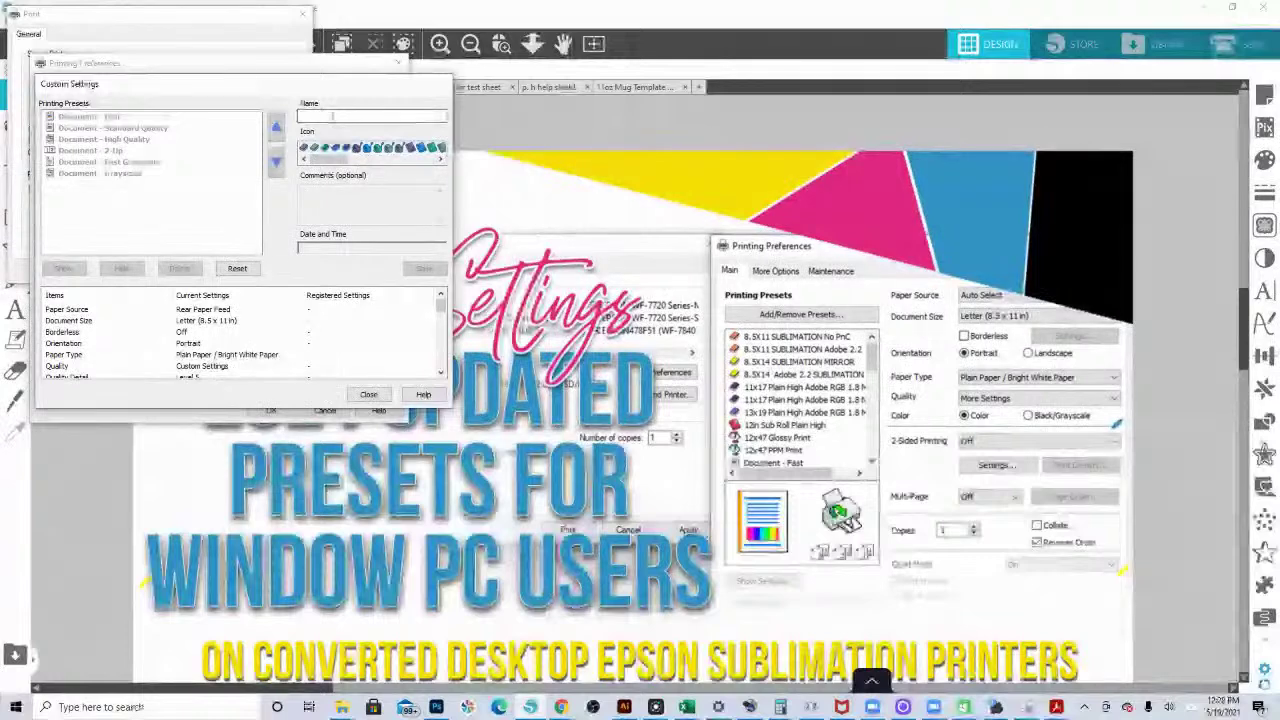
Step: Save the current settings as a preset named "8.5x11 PPBW Quality 1.8 -10 den- Mirror ON" with the yellow icon
{"action": "type", "text": "8."}
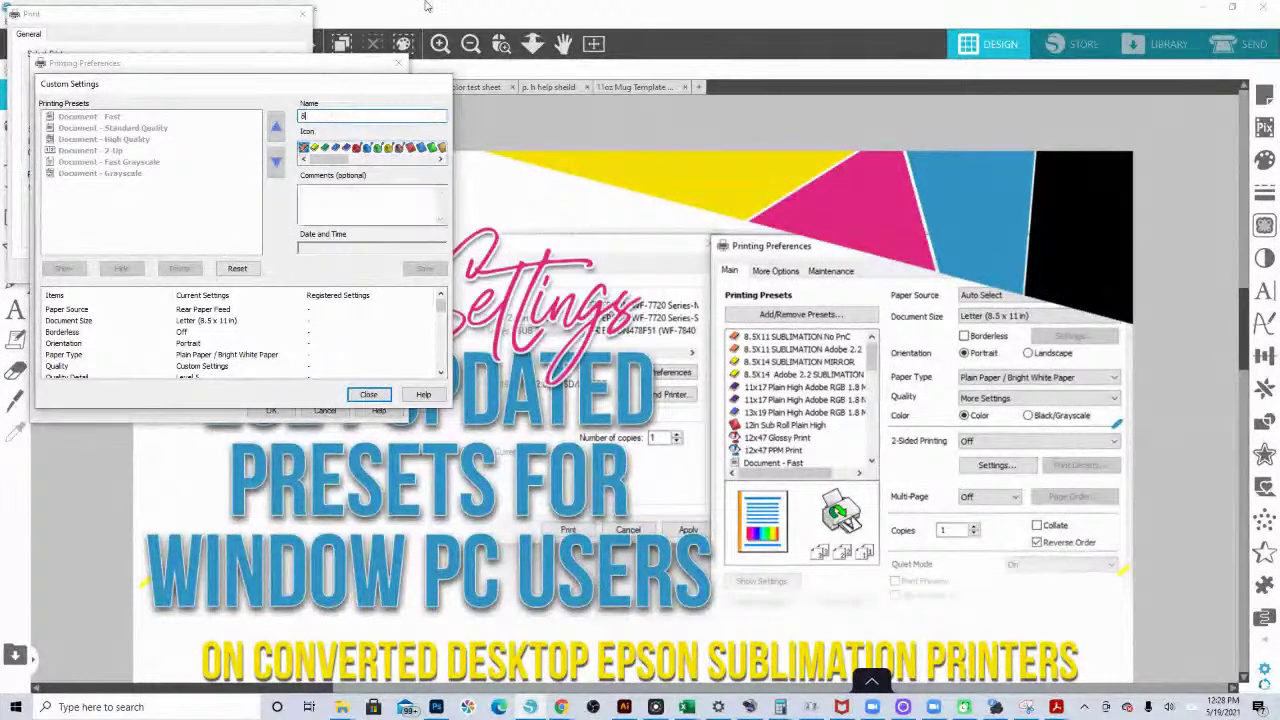
{"action": "type", "text": "5x11"}
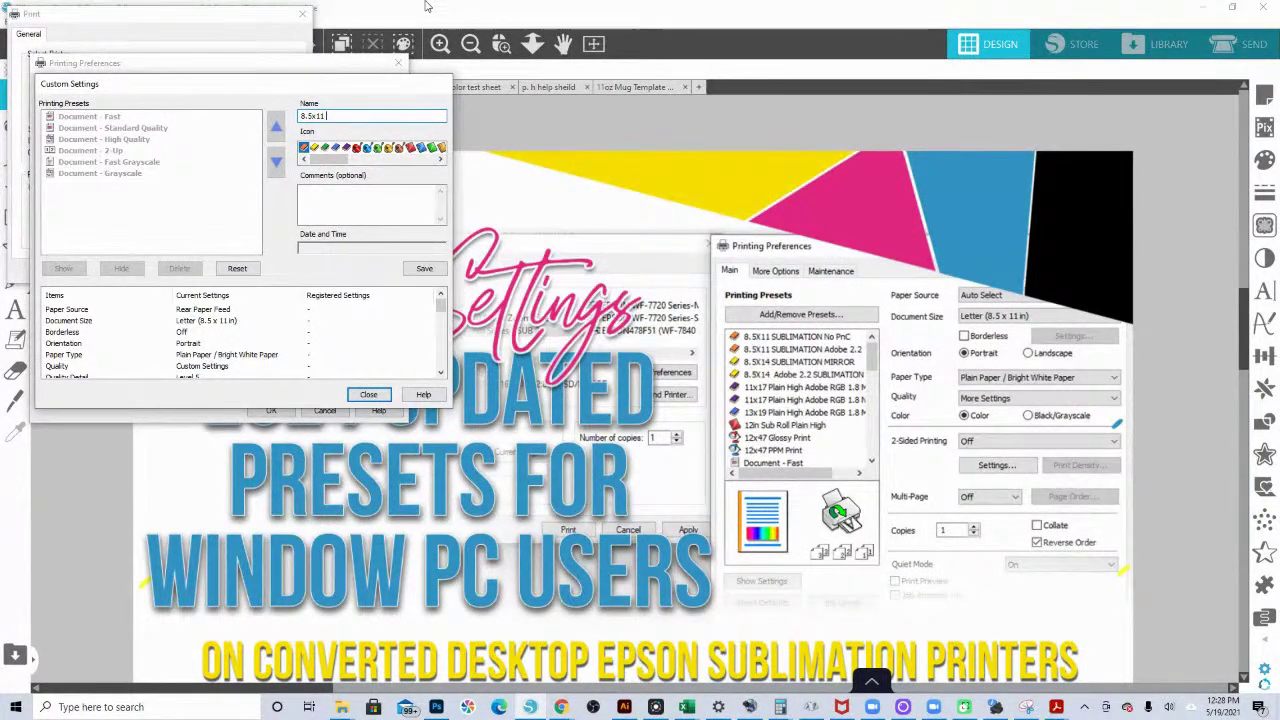
{"action": "type", "text": "PPBW"}
{"action": "type", "text": "Quality 1.8 -"}
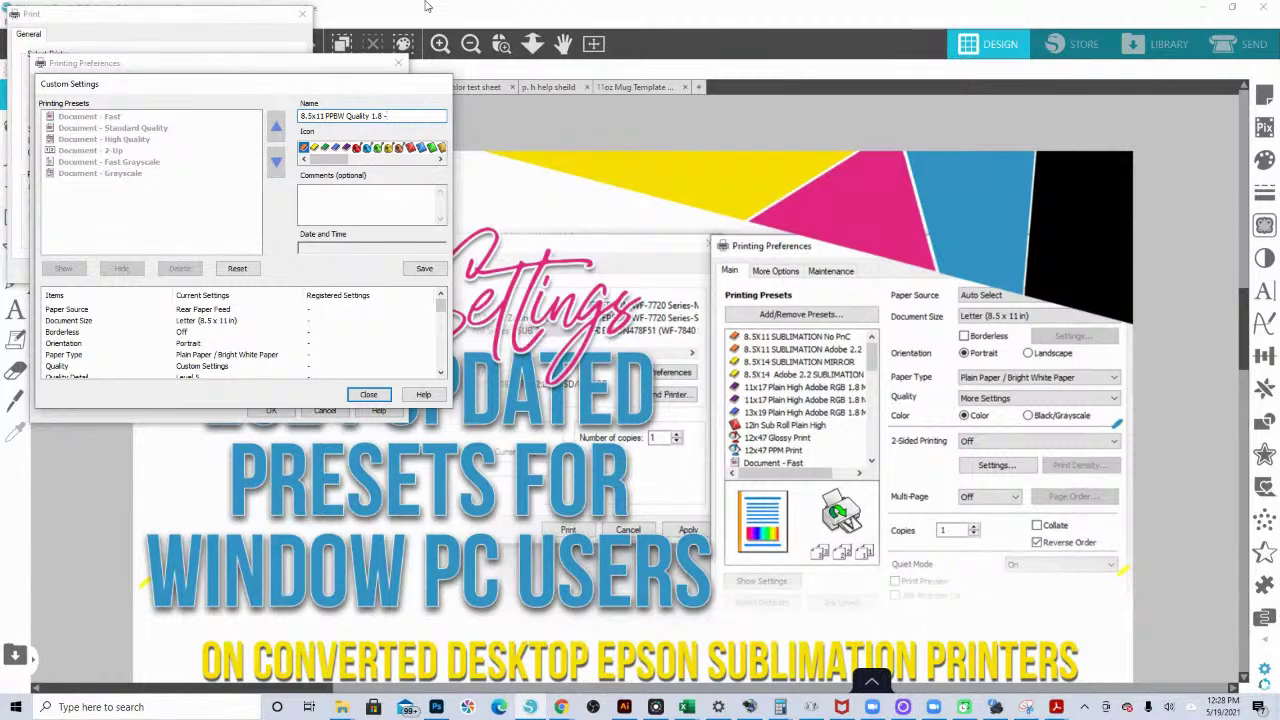
{"action": "type", "text": "10 den"}
{"action": "type", "text": "- Mirror ON"}
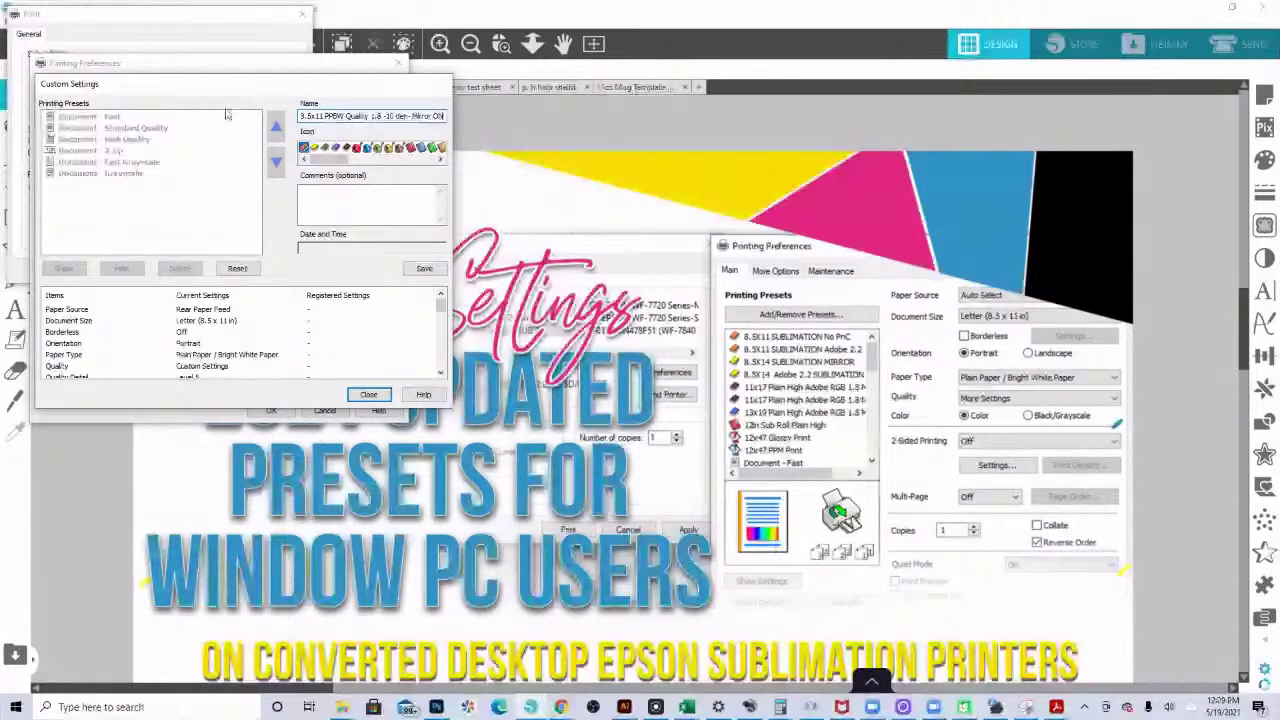
{"action": "left_click", "coordinate": [315, 148]}
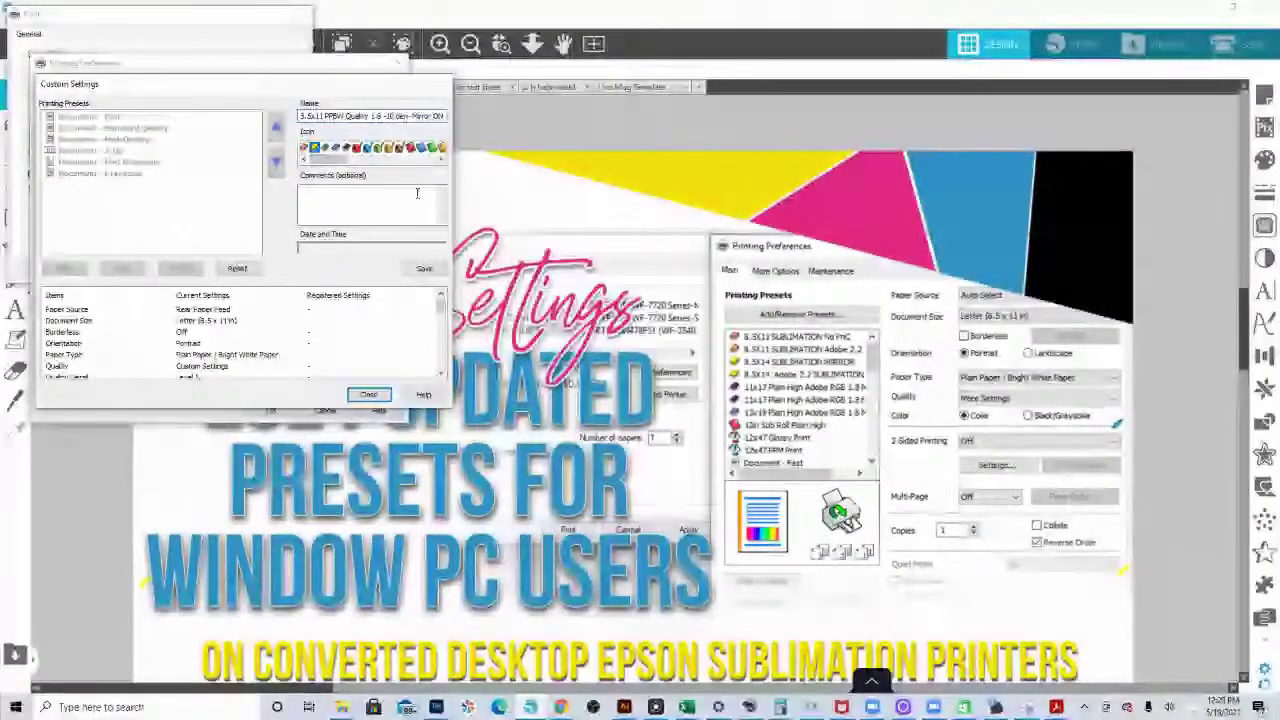
{"action": "left_click", "coordinate": [424, 270]}
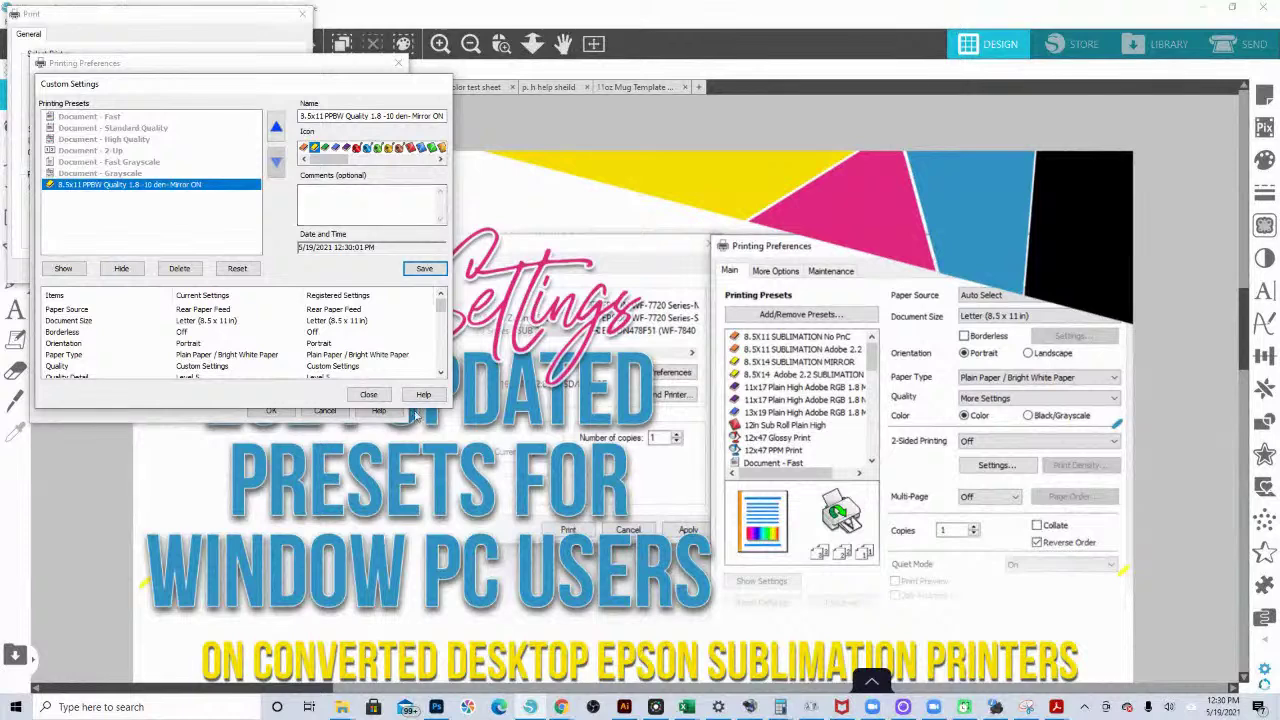
{"action": "left_click", "coordinate": [369, 395]}
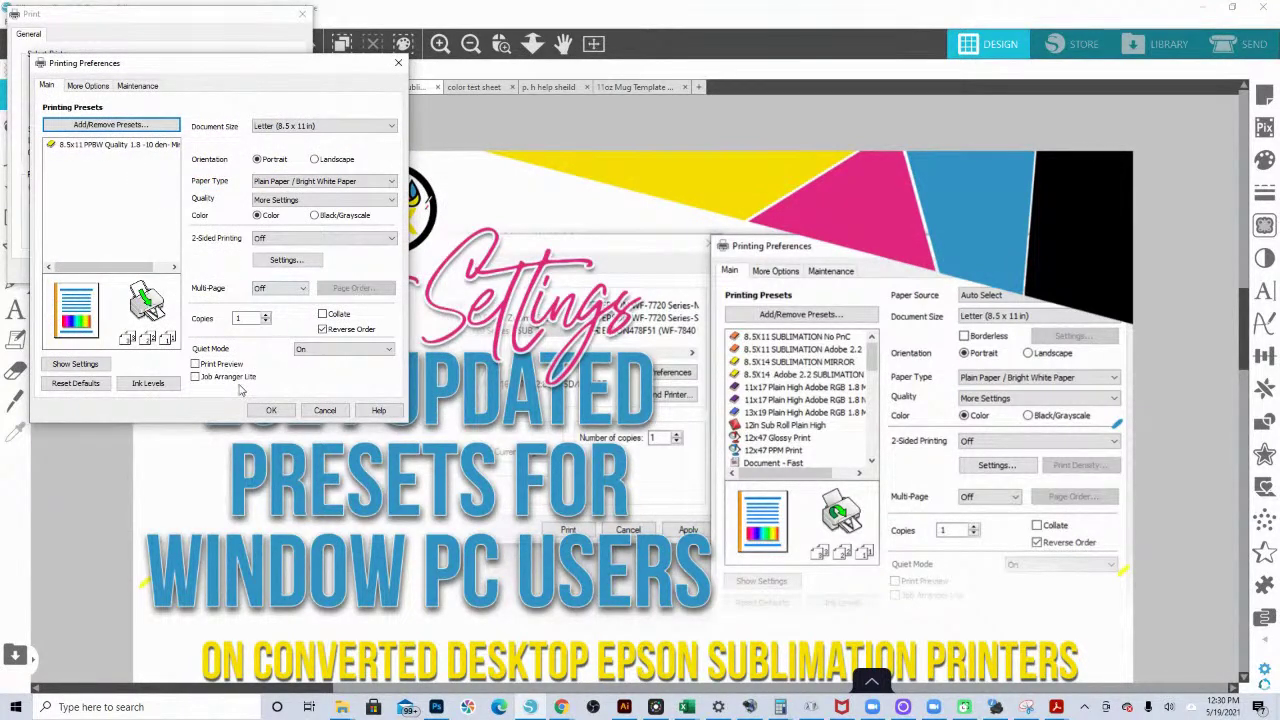
Step: Turn off Mirror Image and save the settings as a preset named "8.5x11 PPBW Quality 1.8 -10 den- Mirror OFF"
{"action": "left_click", "coordinate": [88, 86]}
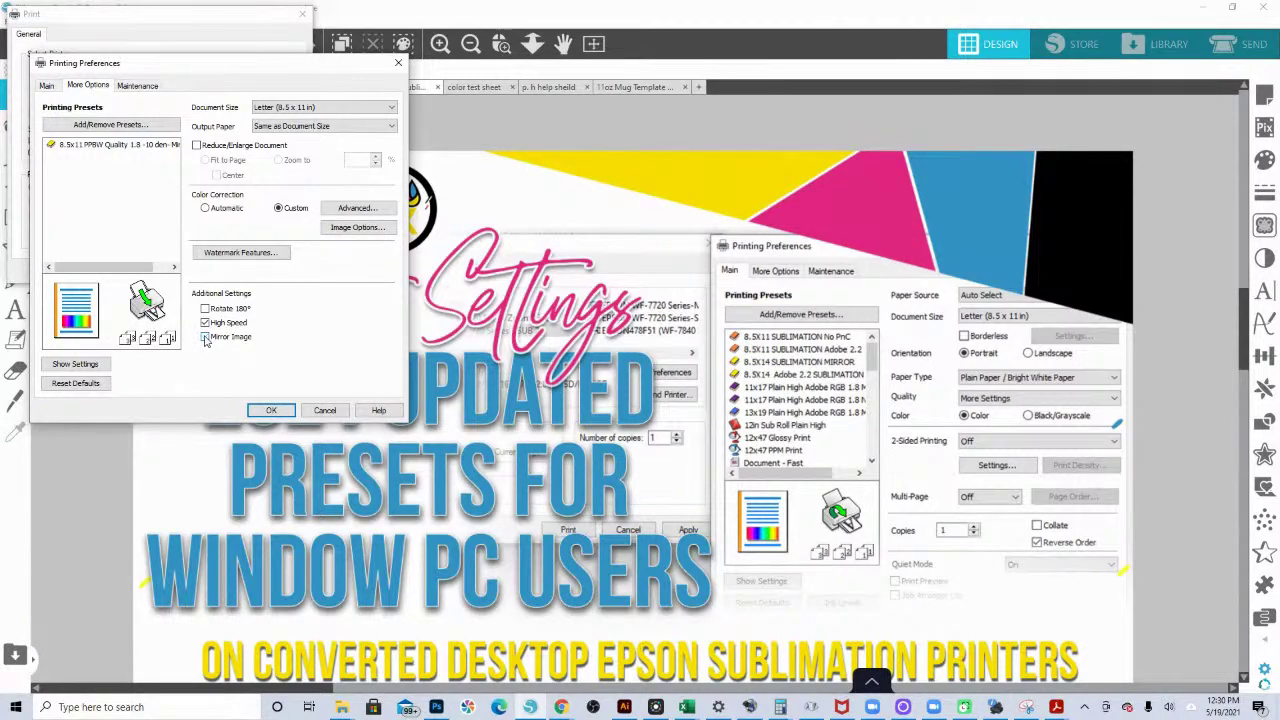
{"action": "left_click", "coordinate": [100, 125]}
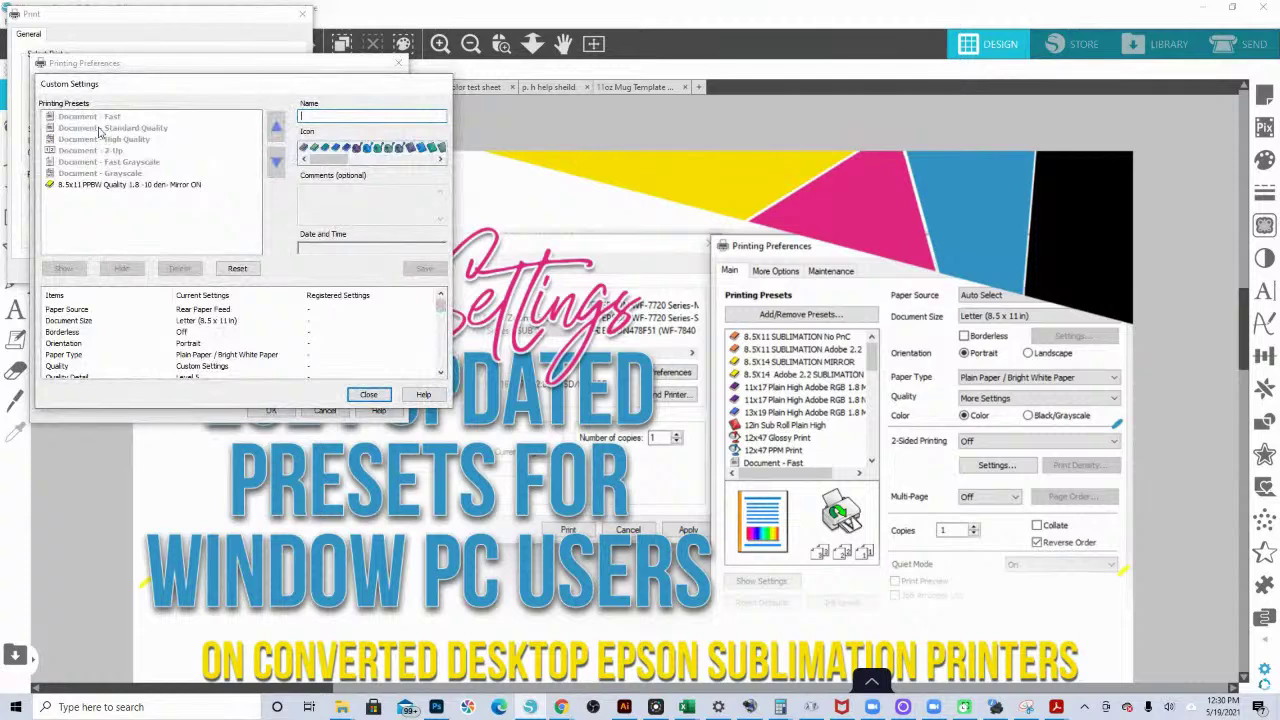
{"action": "left_click", "coordinate": [107, 186]}
{"action": "left_click", "coordinate": [446, 116]}
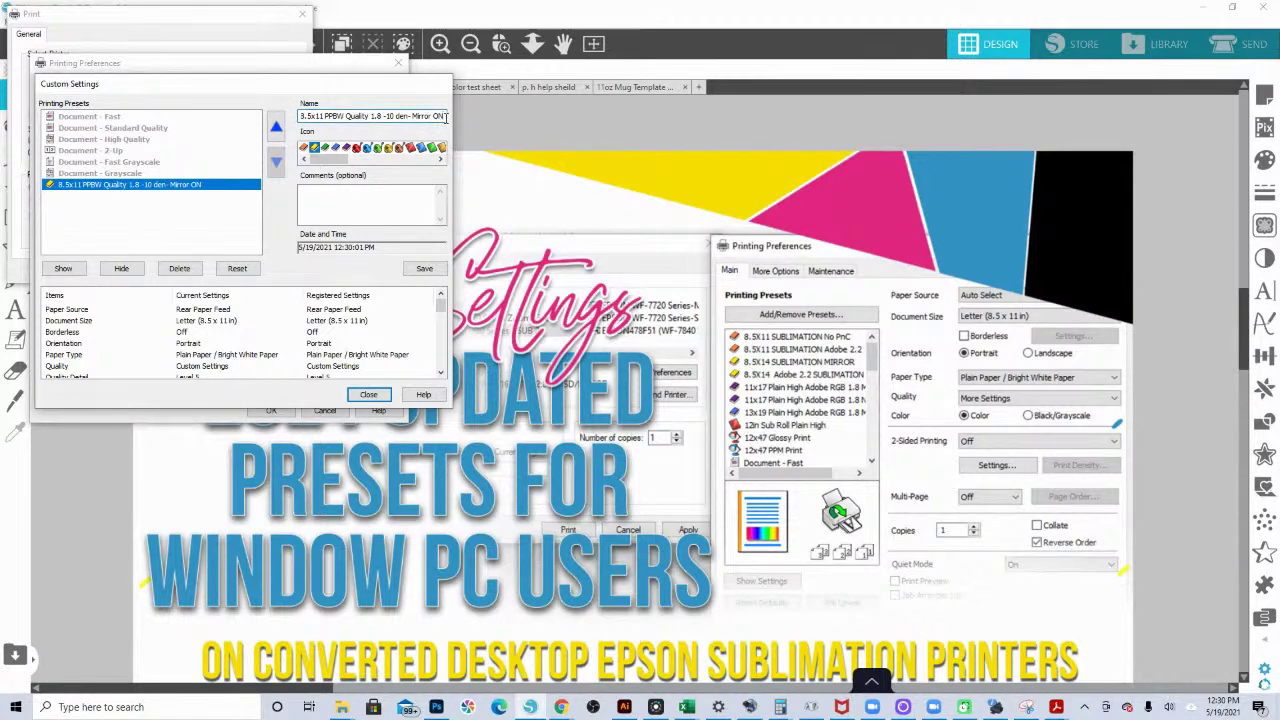
{"action": "key", "text": "BackSpace"}
{"action": "type", "text": "FF"}
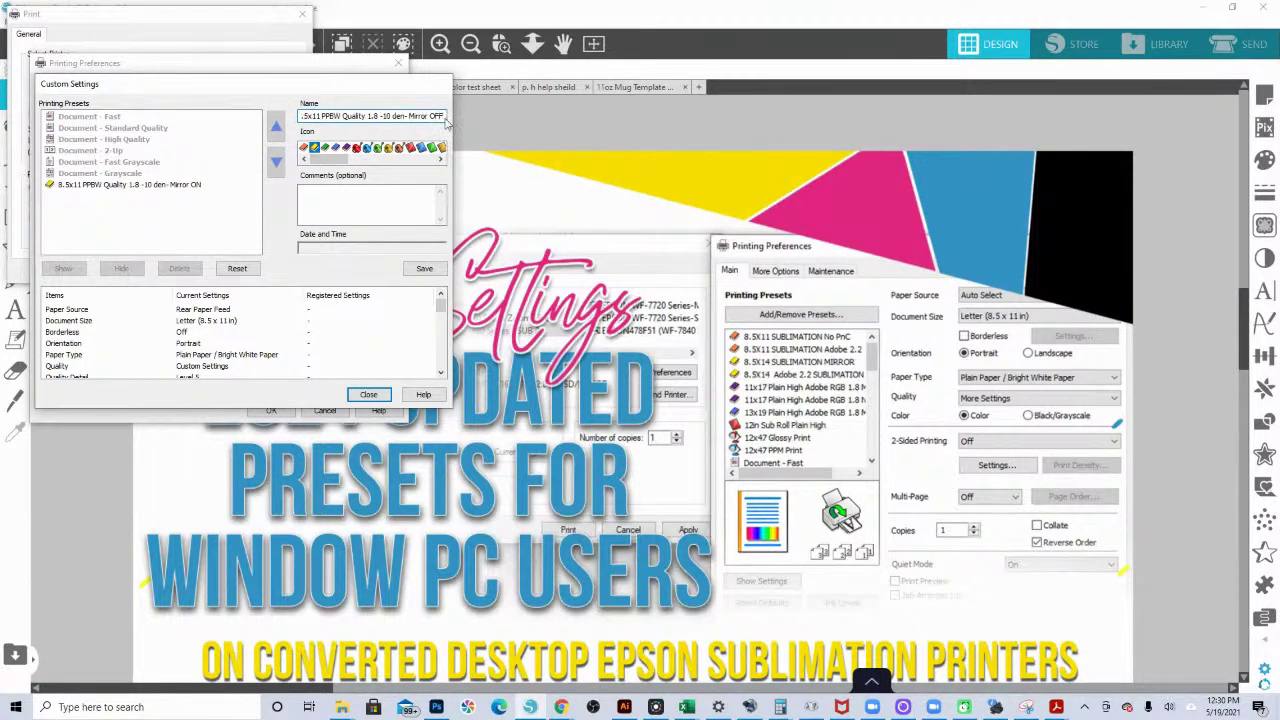
{"action": "left_click", "coordinate": [425, 270]}
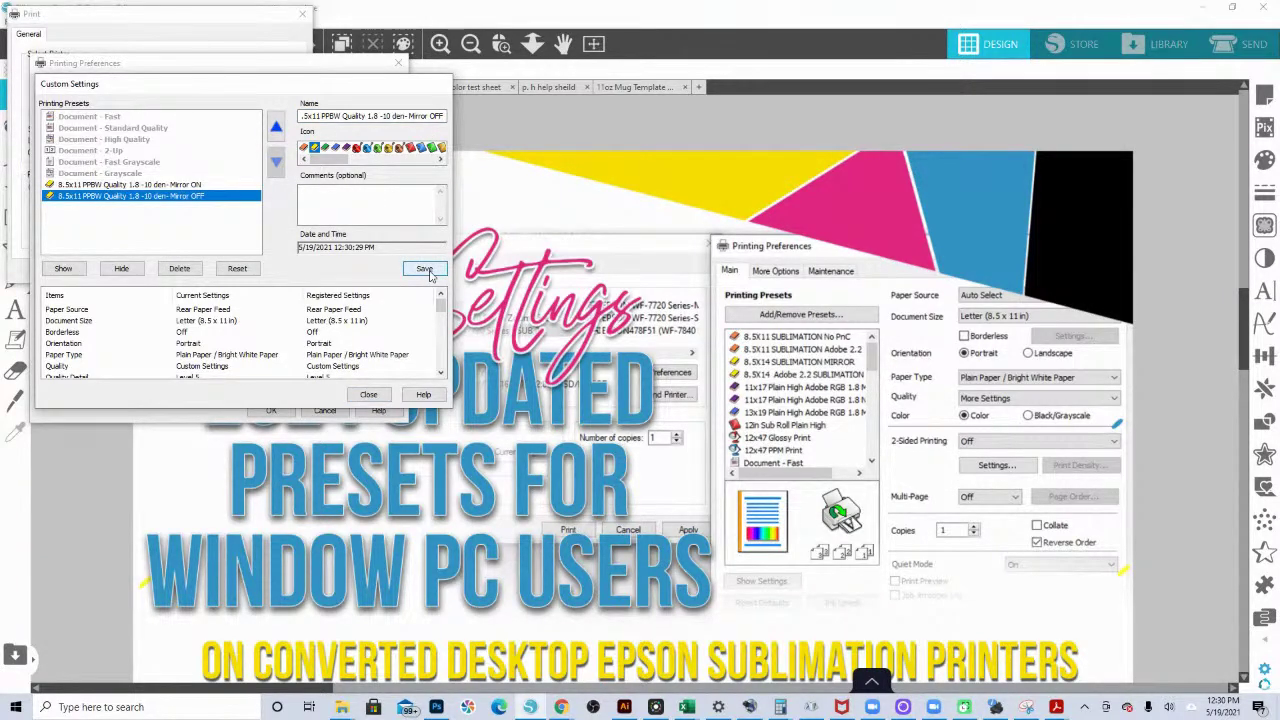
{"action": "left_click", "coordinate": [379, 395]}
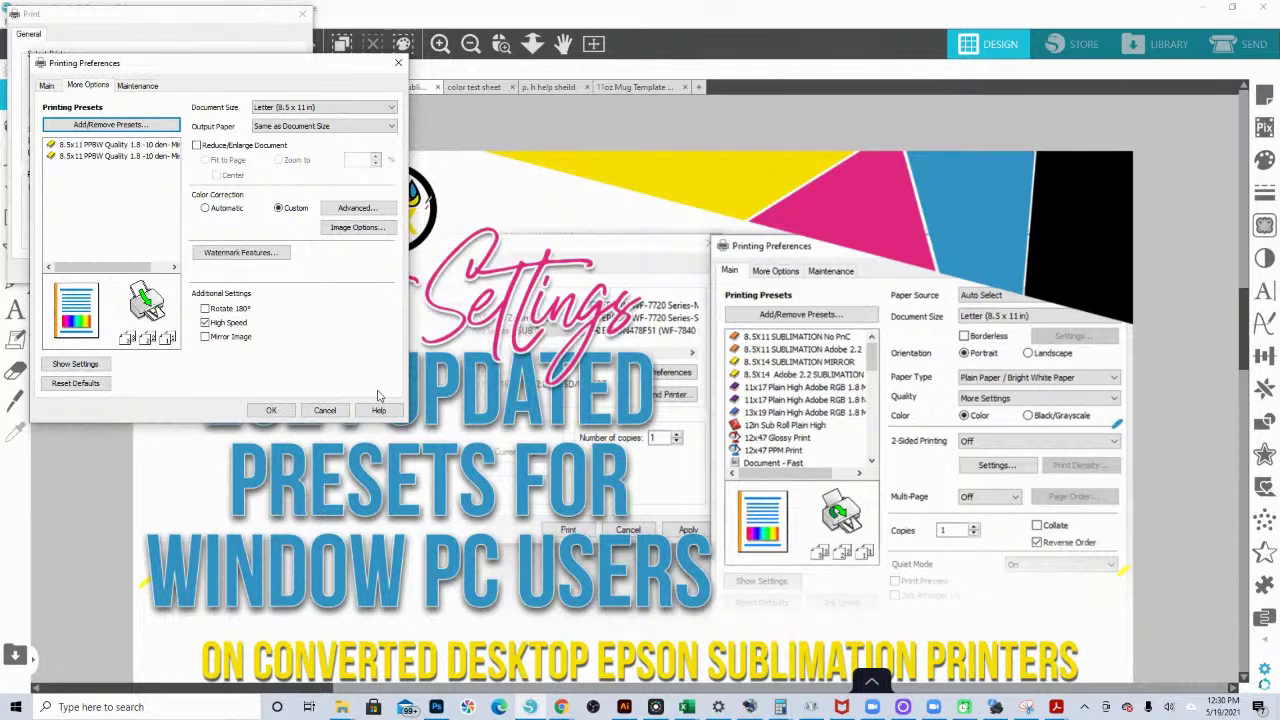
Step: Set the document size to Legal (8.5 x 14 in) and save a green-icon preset named "8.5x14 PPBW Quality 1.8 -10 den- Mirror OFF"
{"action": "left_click", "coordinate": [293, 108]}
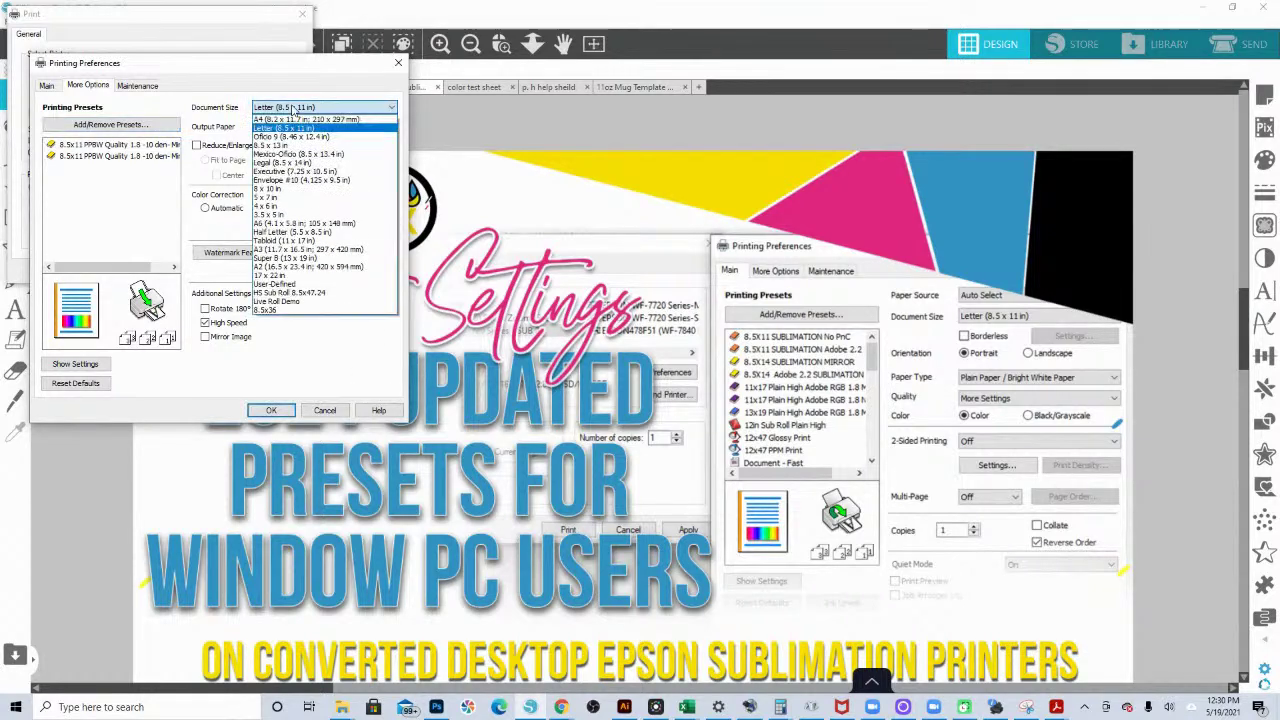
{"action": "left_click", "coordinate": [289, 163]}
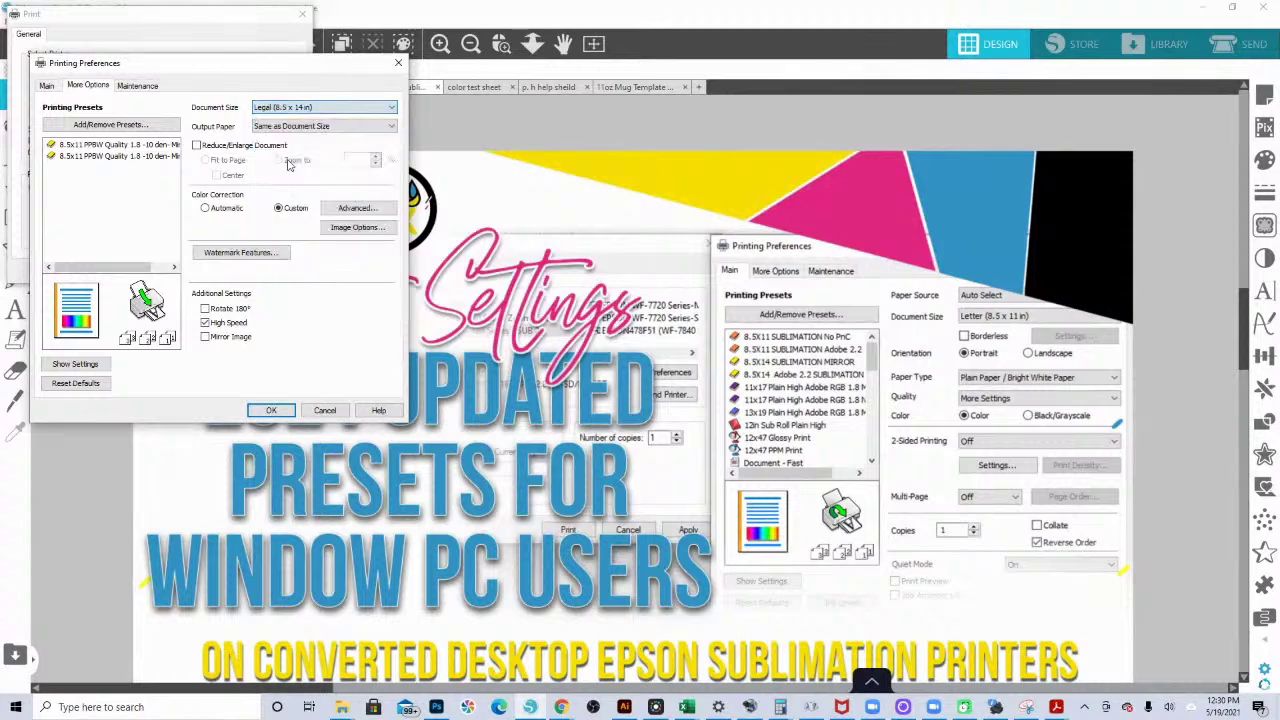
{"action": "left_click", "coordinate": [105, 127]}
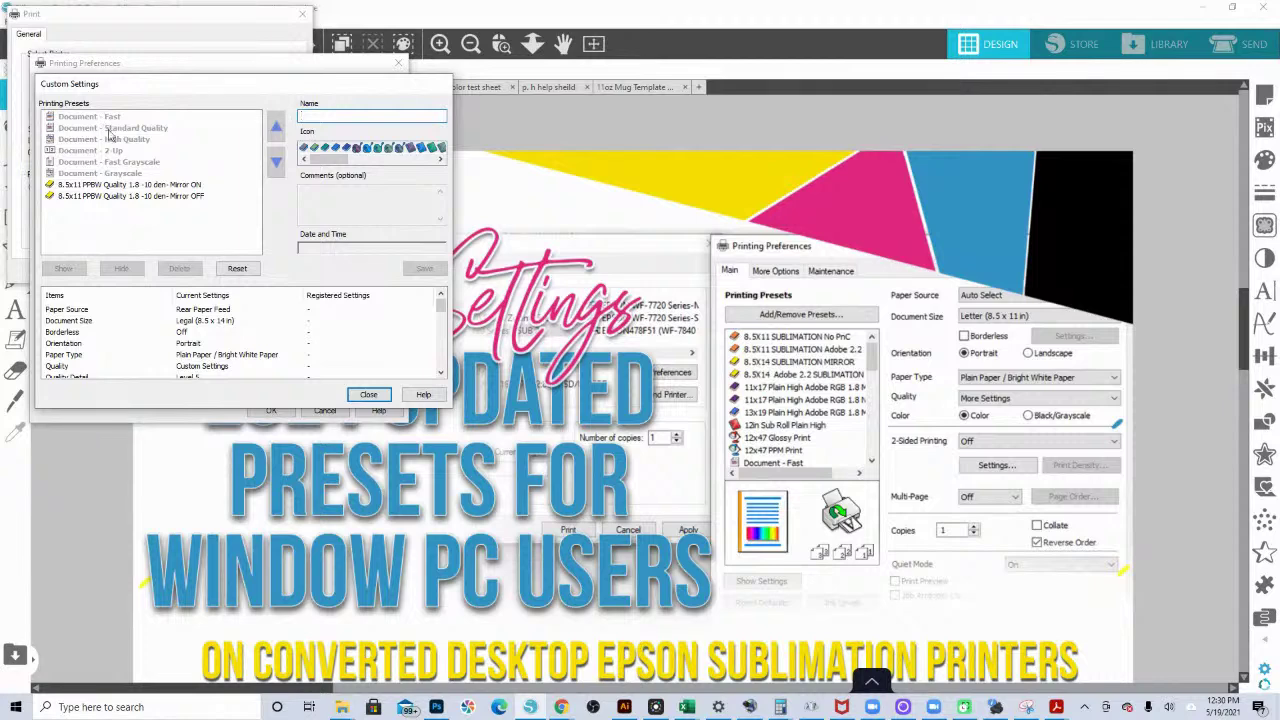
{"action": "left_click", "coordinate": [147, 199]}
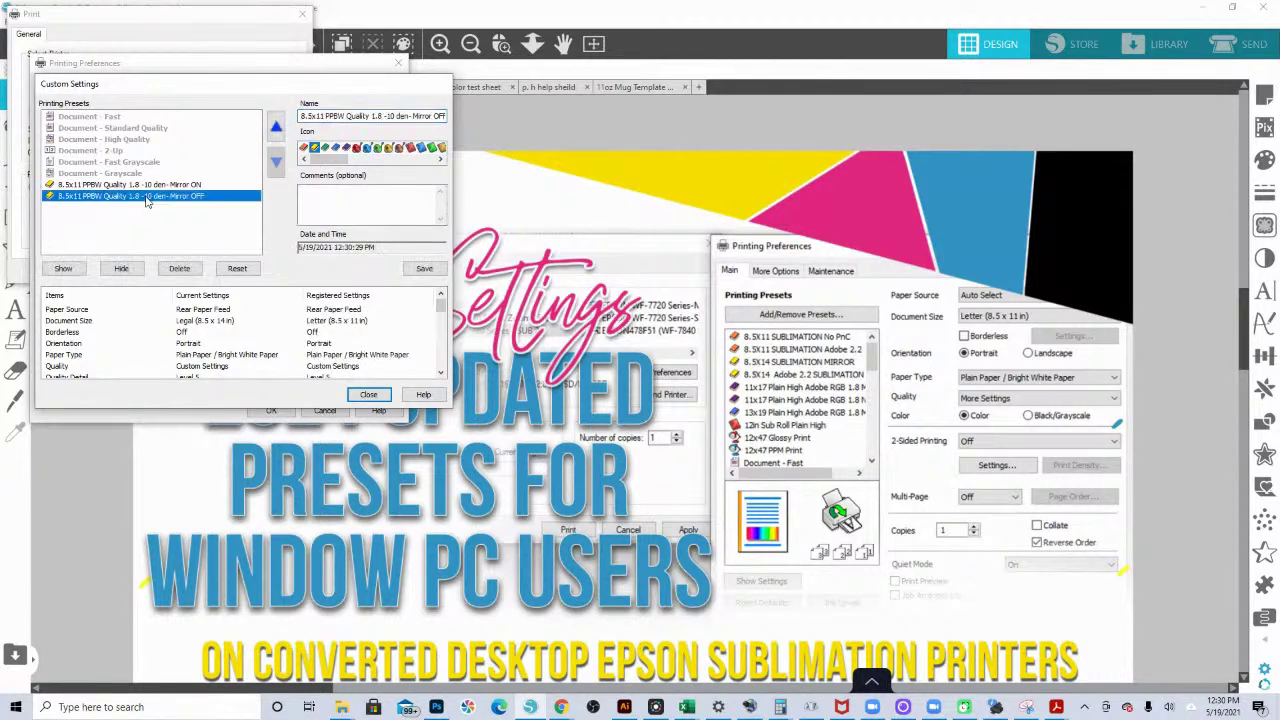
{"action": "left_click", "coordinate": [325, 116]}
{"action": "key", "text": "Delete"}
{"action": "key", "text": "BackSpace"}
{"action": "type", "text": "4"}
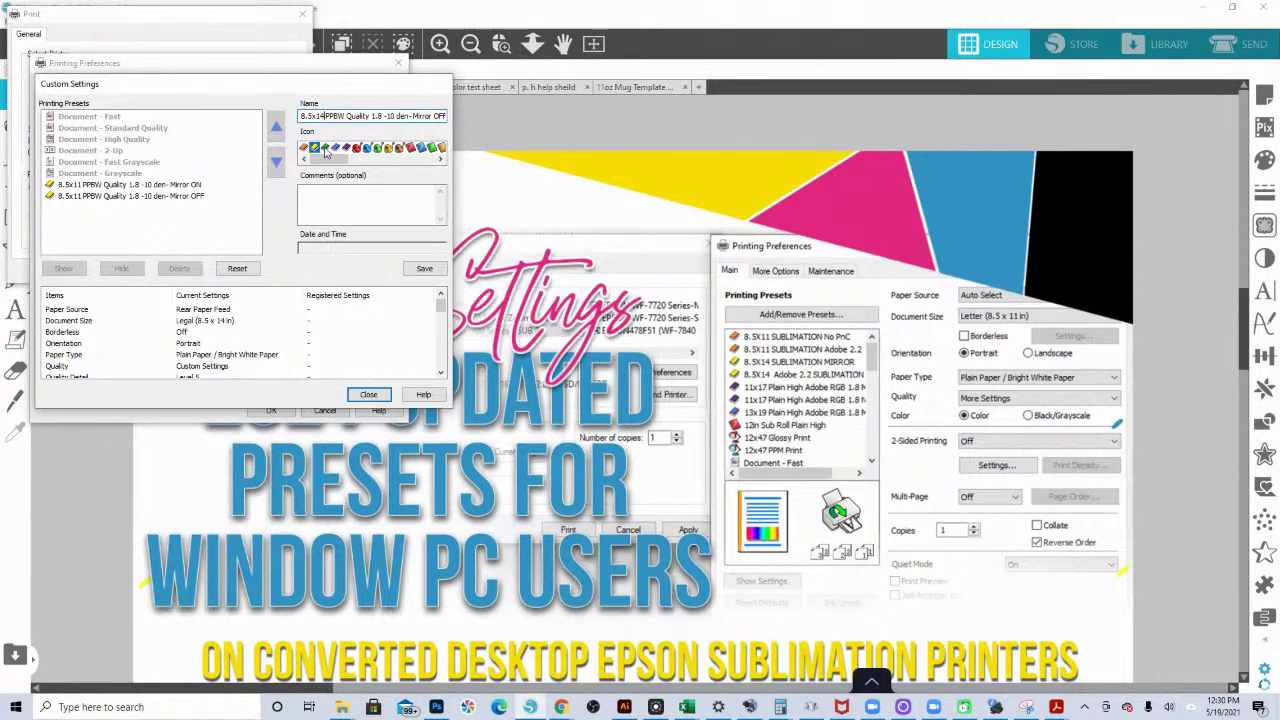
{"action": "left_click", "coordinate": [325, 150]}
{"action": "left_click", "coordinate": [428, 270]}
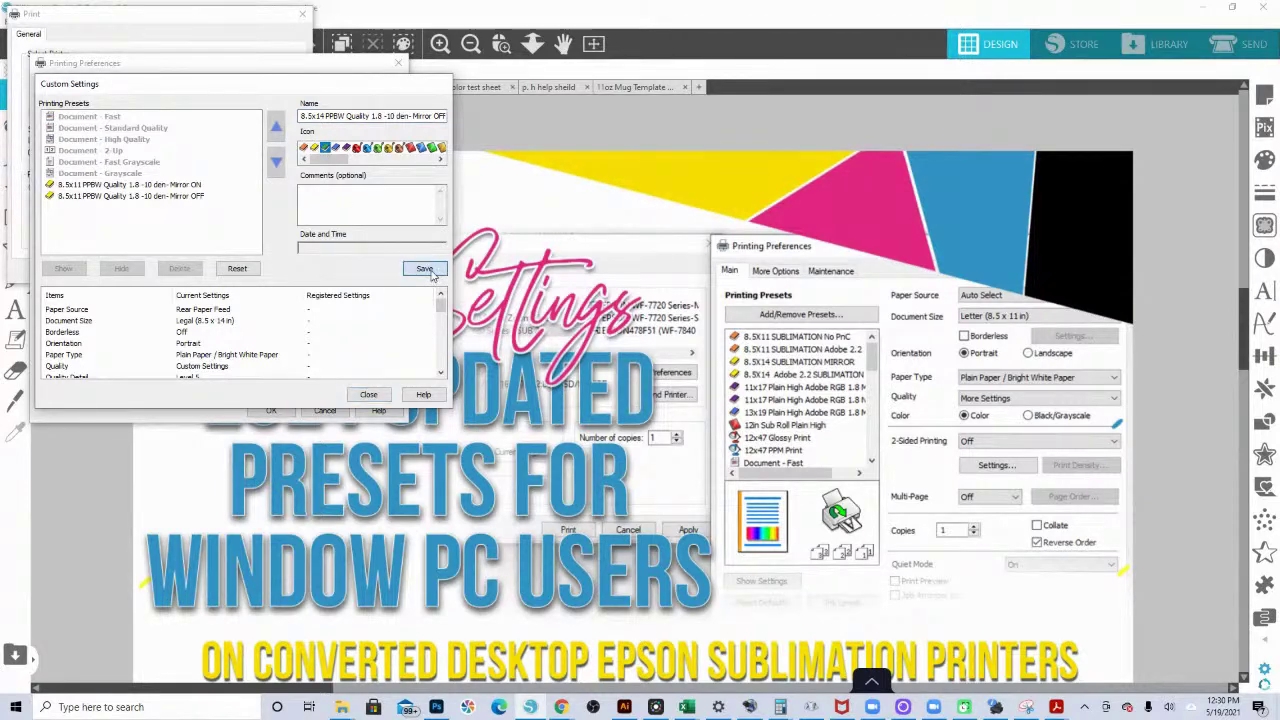
{"action": "left_click", "coordinate": [368, 394]}
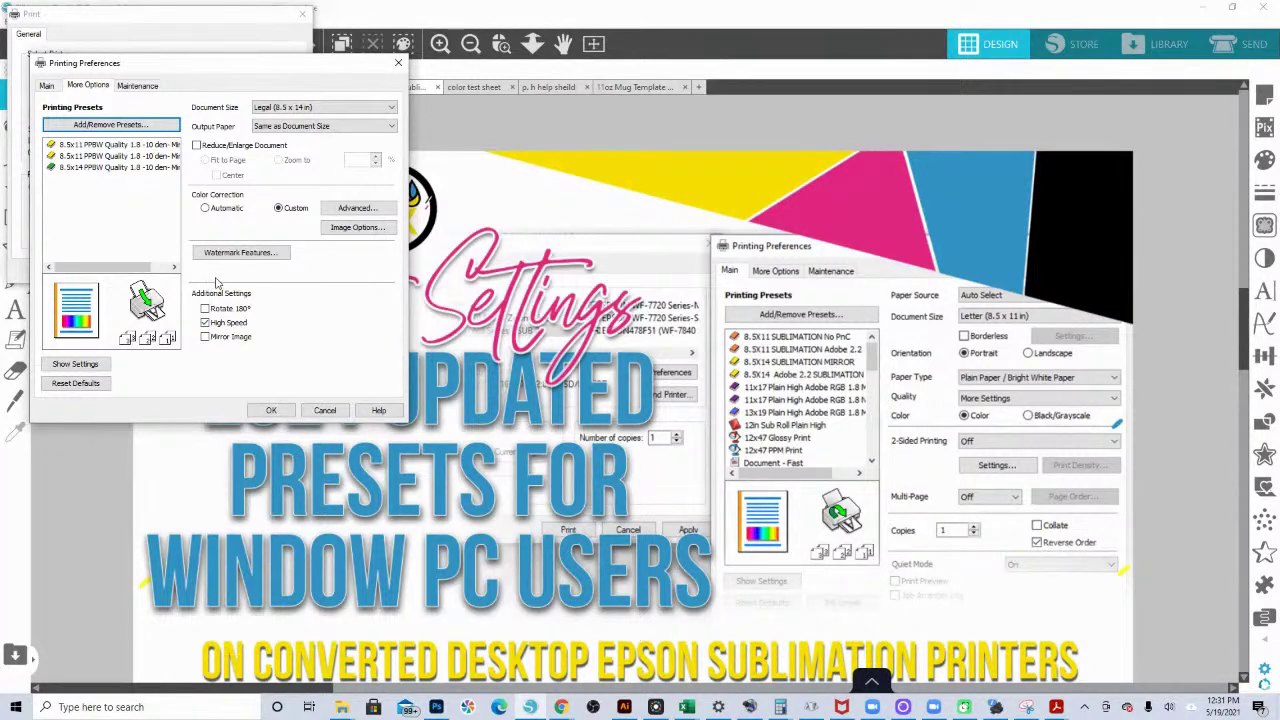
Step: Turn on Mirror Image and save the settings as a preset named "8.5x14 PPBW Quality 1.8 -10 den- Mirror ON"
{"action": "left_click", "coordinate": [210, 340]}
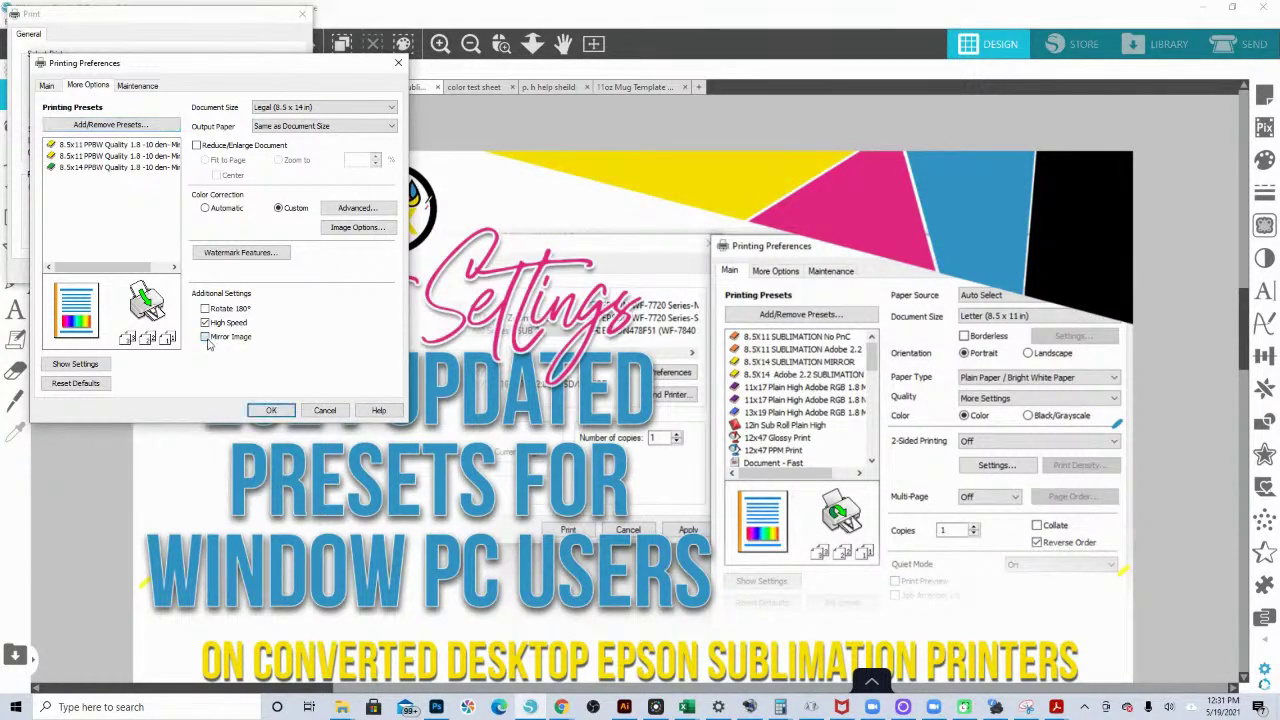
{"action": "left_click", "coordinate": [106, 124]}
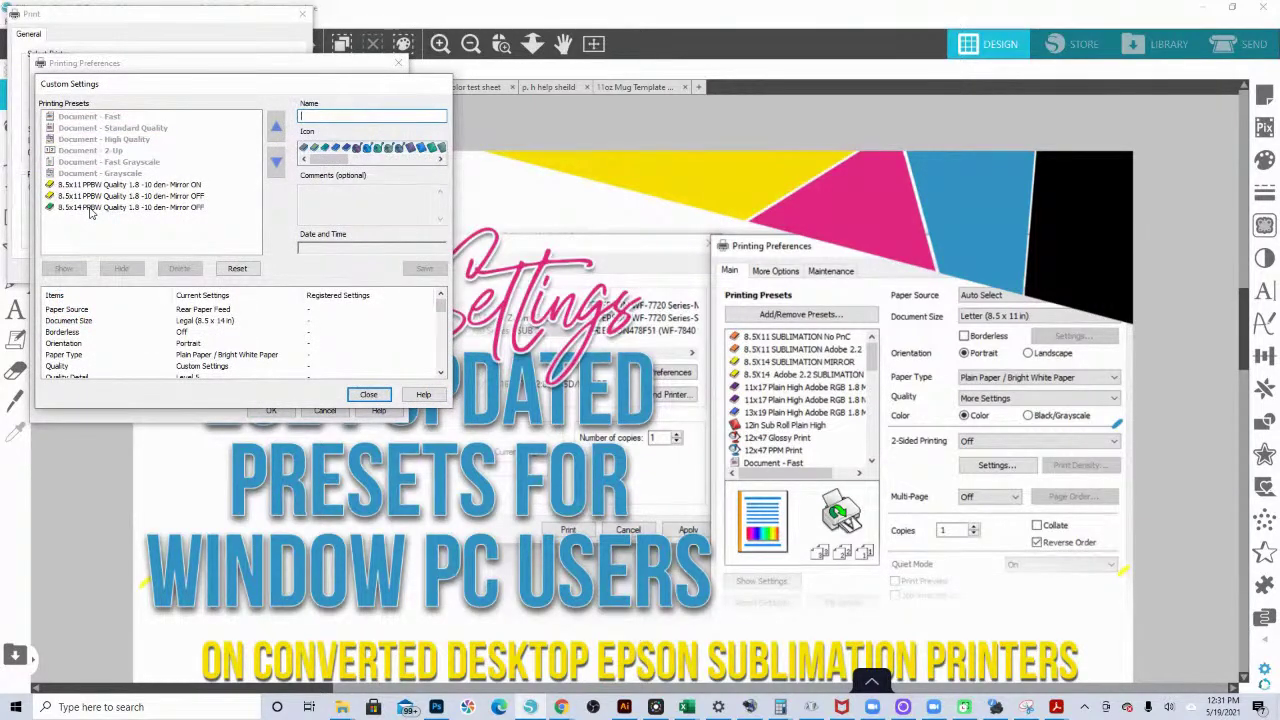
{"action": "left_click", "coordinate": [90, 207]}
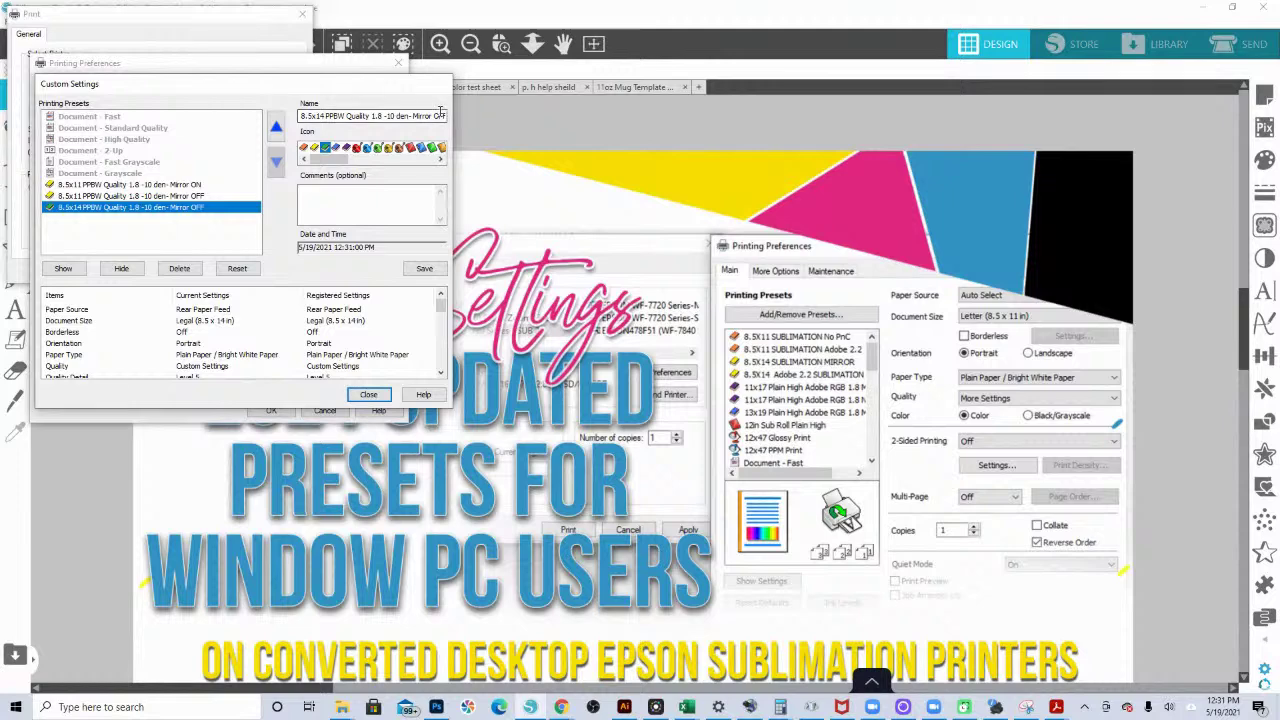
{"action": "key", "text": "BackSpace"}
{"action": "key", "text": "BackSpace"}
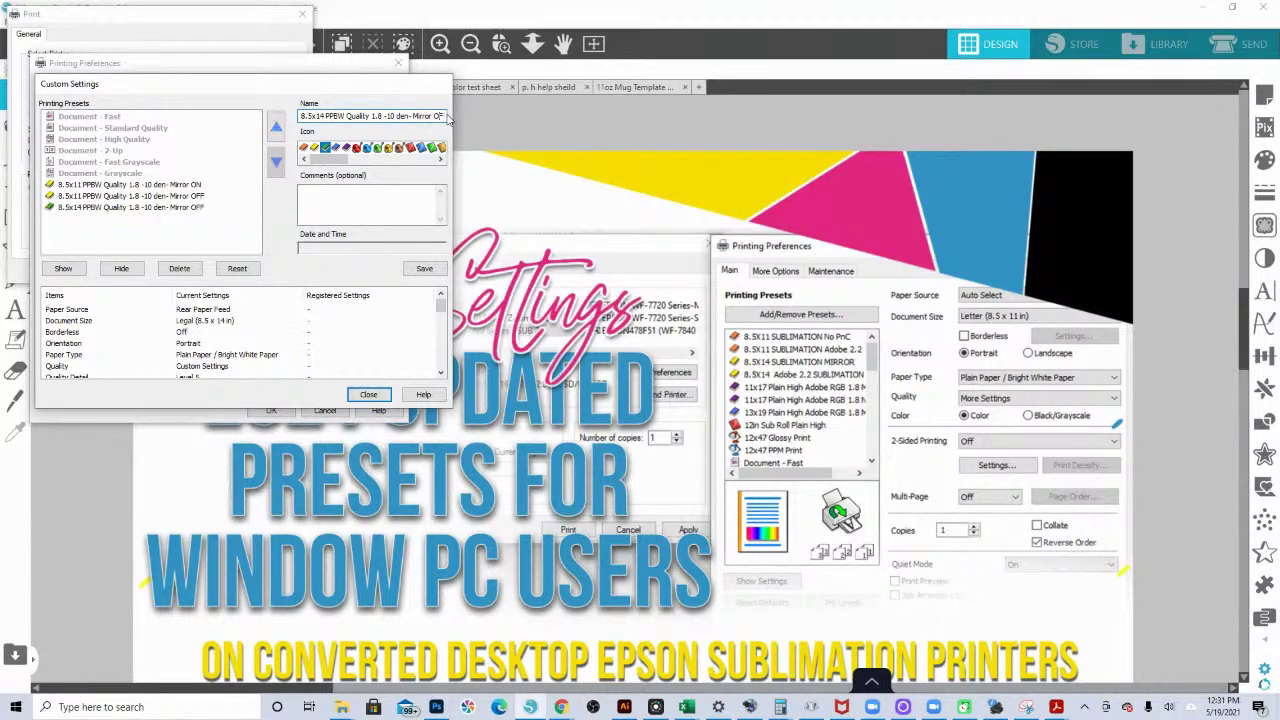
{"action": "type", "text": "N"}
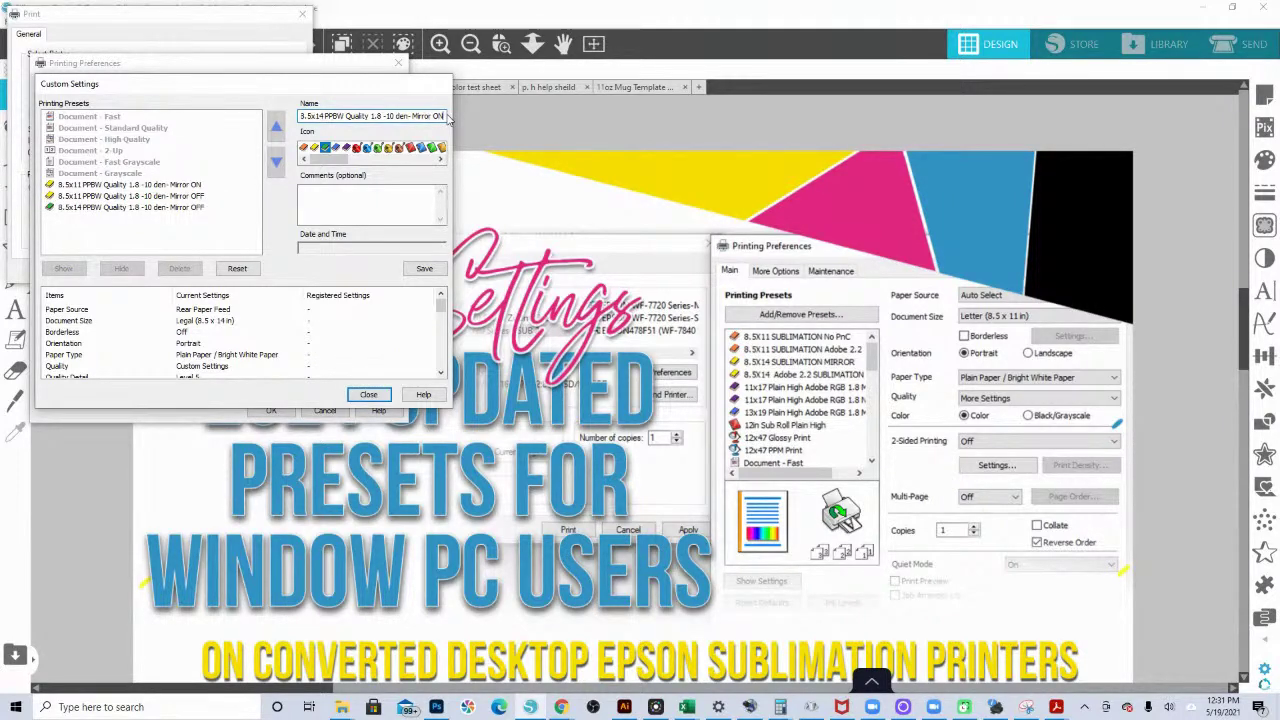
{"action": "left_click", "coordinate": [425, 270]}
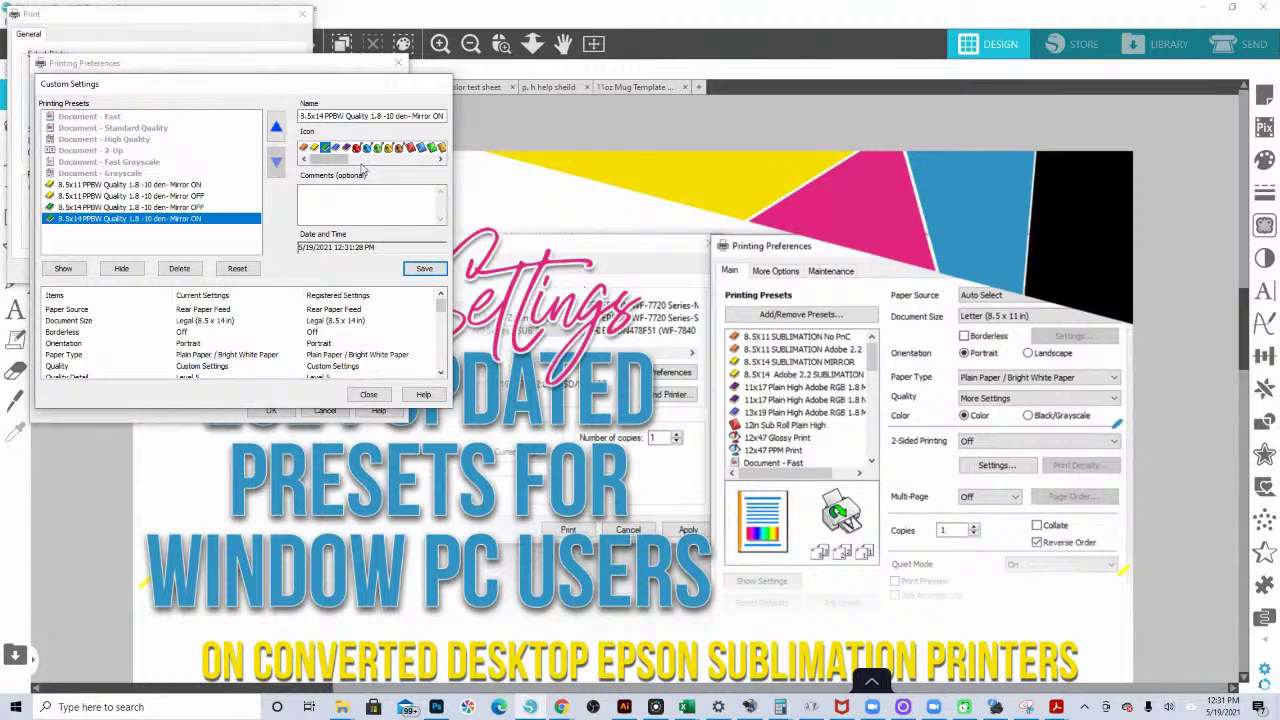
{"action": "left_click", "coordinate": [368, 394]}
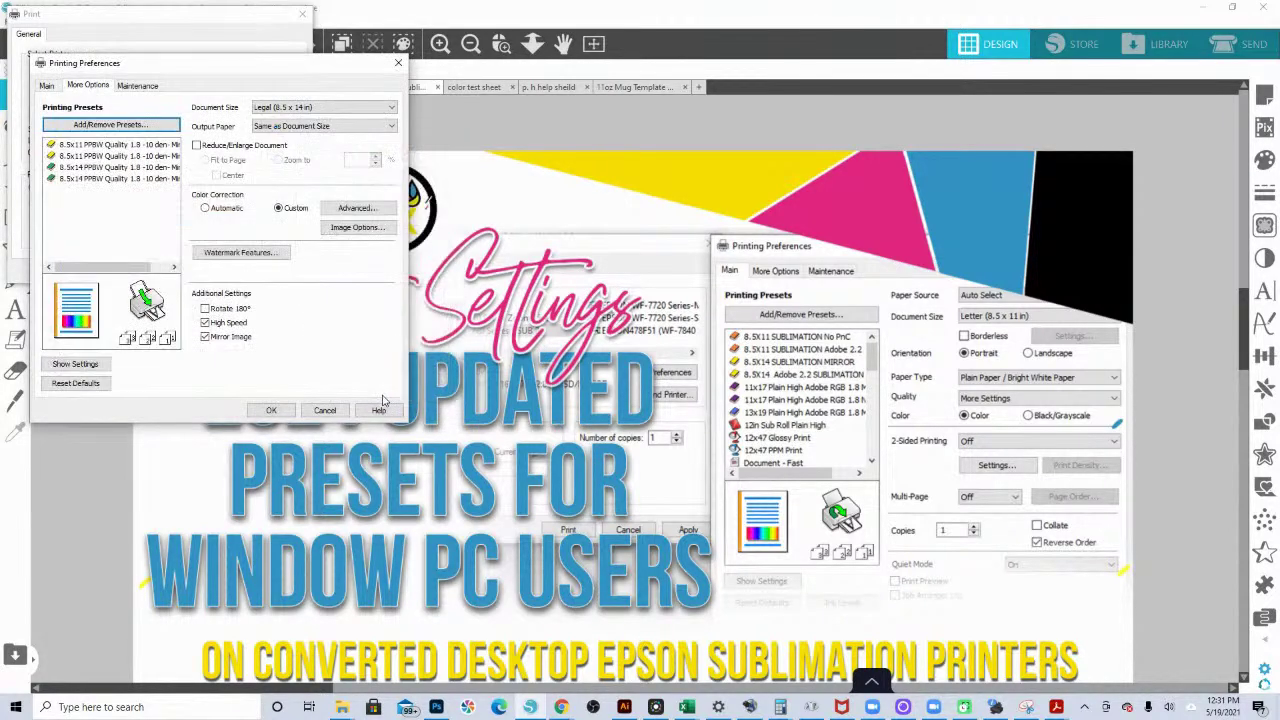
Step: Choose User-Defined as the document size to open the custom paper size settings
{"action": "left_click", "coordinate": [296, 110]}
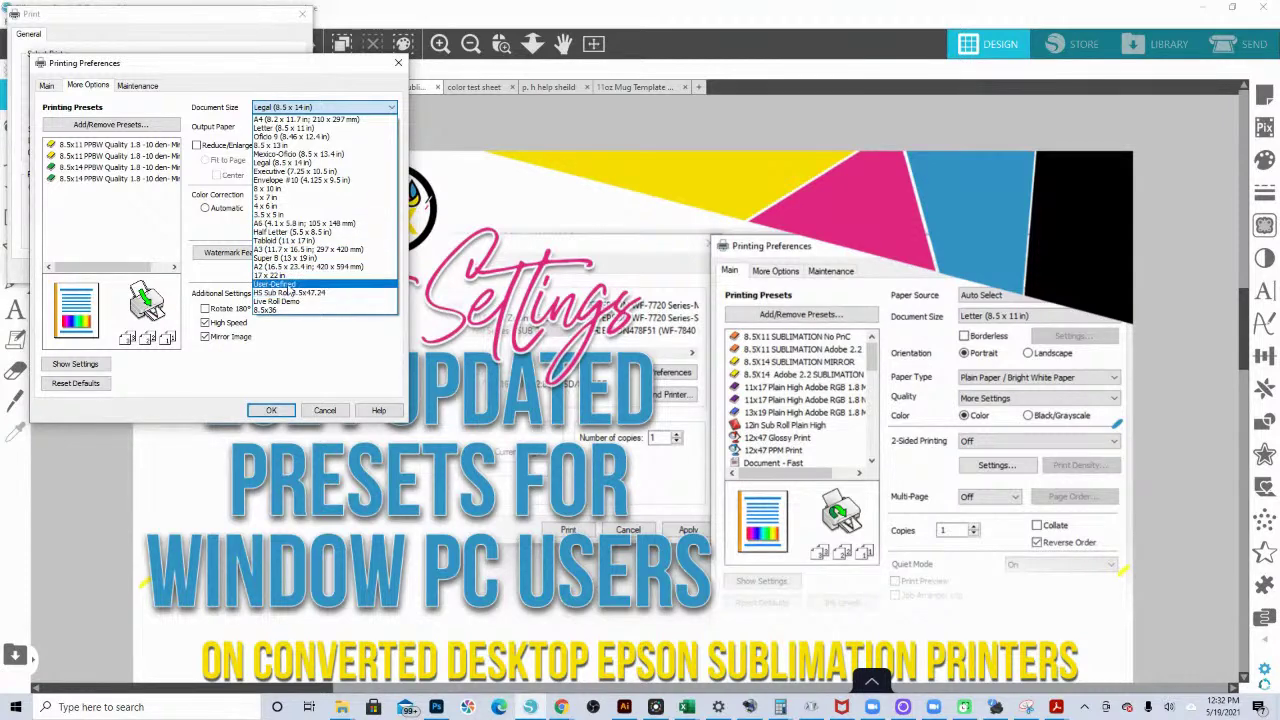
{"action": "left_click", "coordinate": [287, 286]}
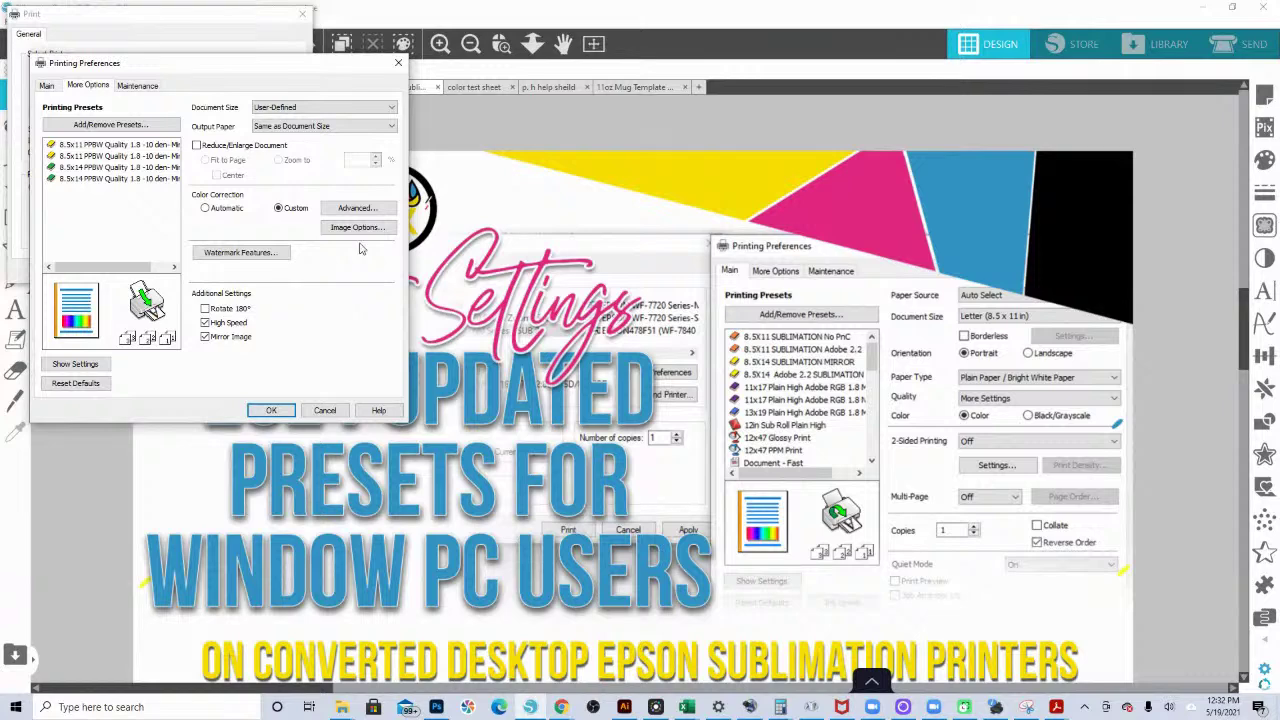
{"action": "left_click", "coordinate": [311, 108]}
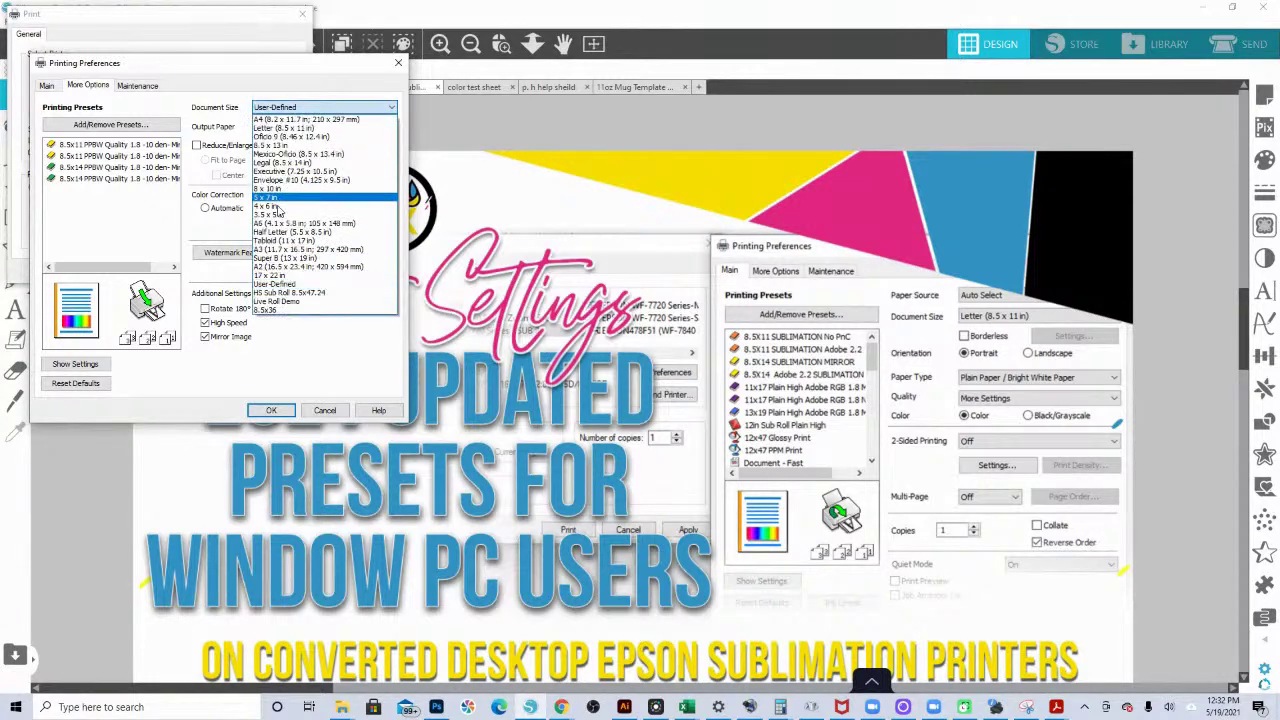
{"action": "left_click", "coordinate": [278, 286]}
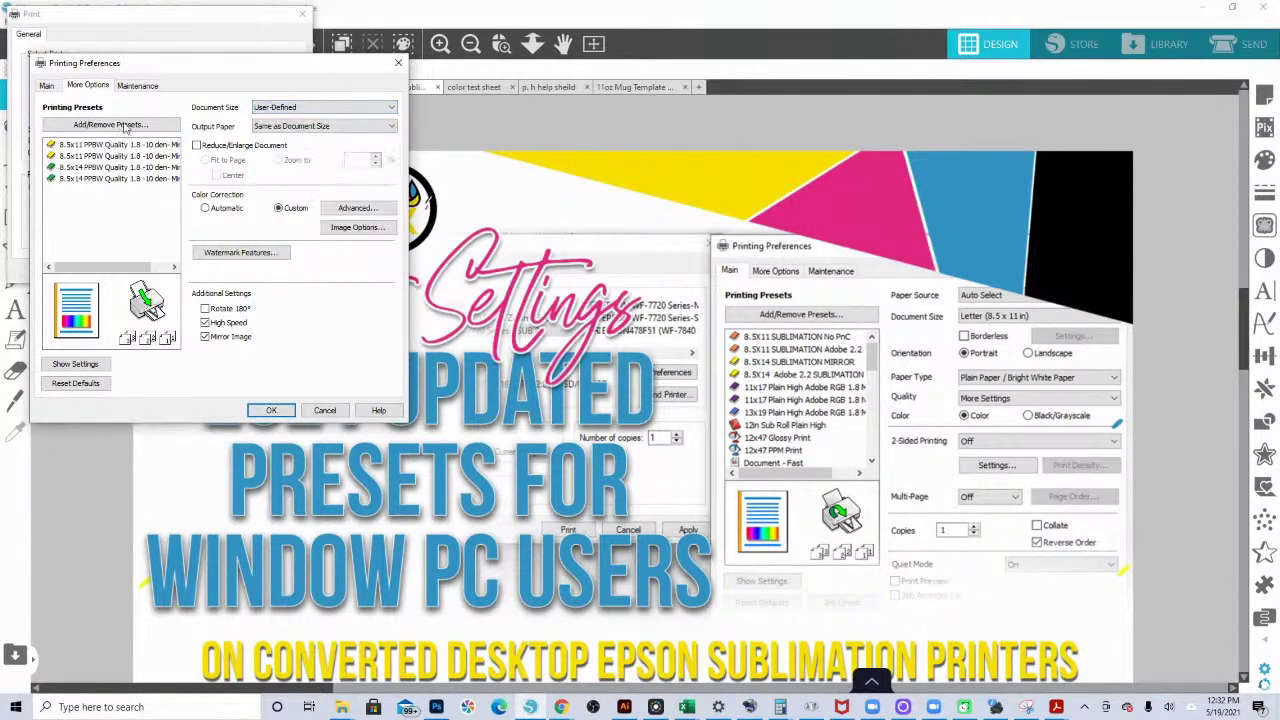
{"action": "left_click", "coordinate": [46, 86]}
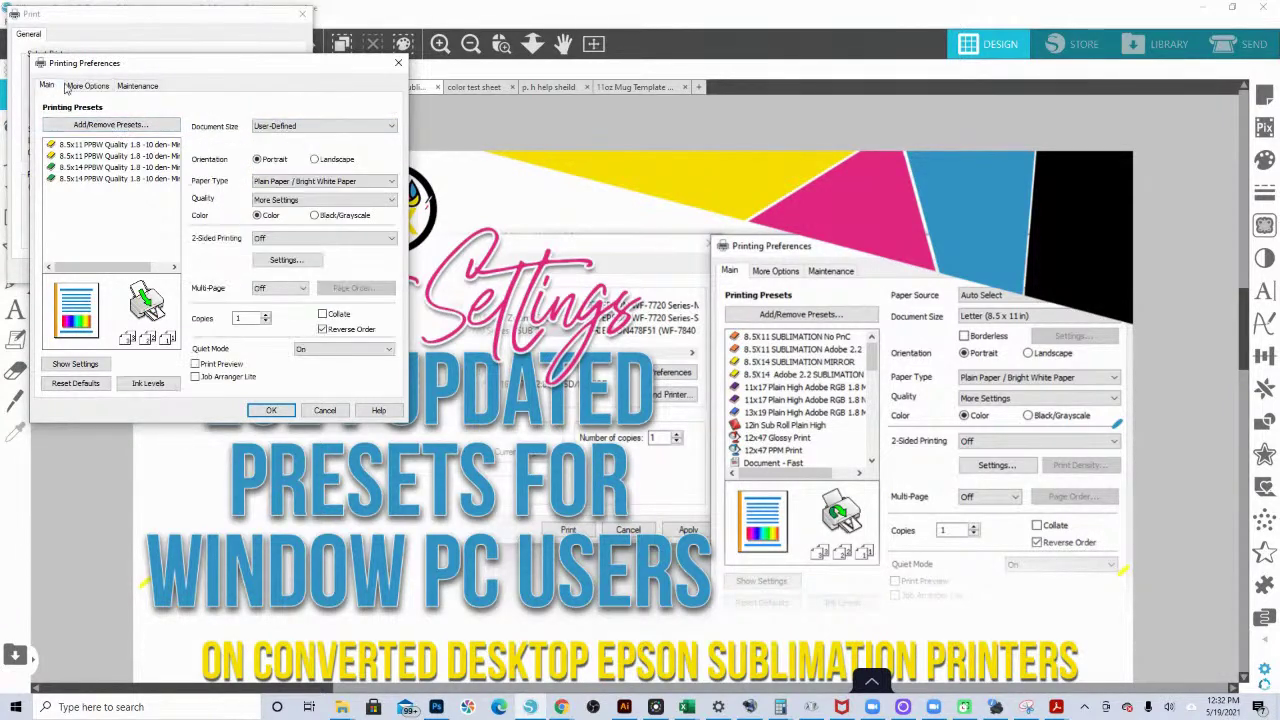
{"action": "left_click", "coordinate": [333, 126]}
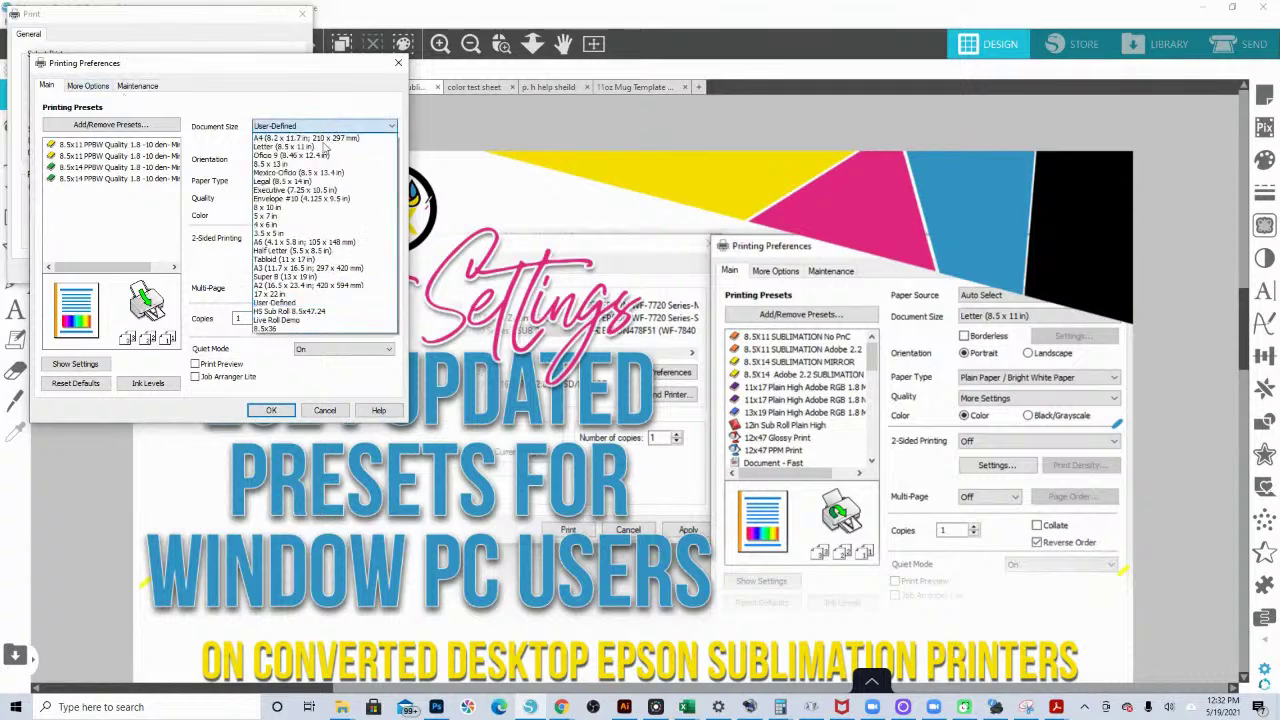
{"action": "left_click", "coordinate": [288, 302]}
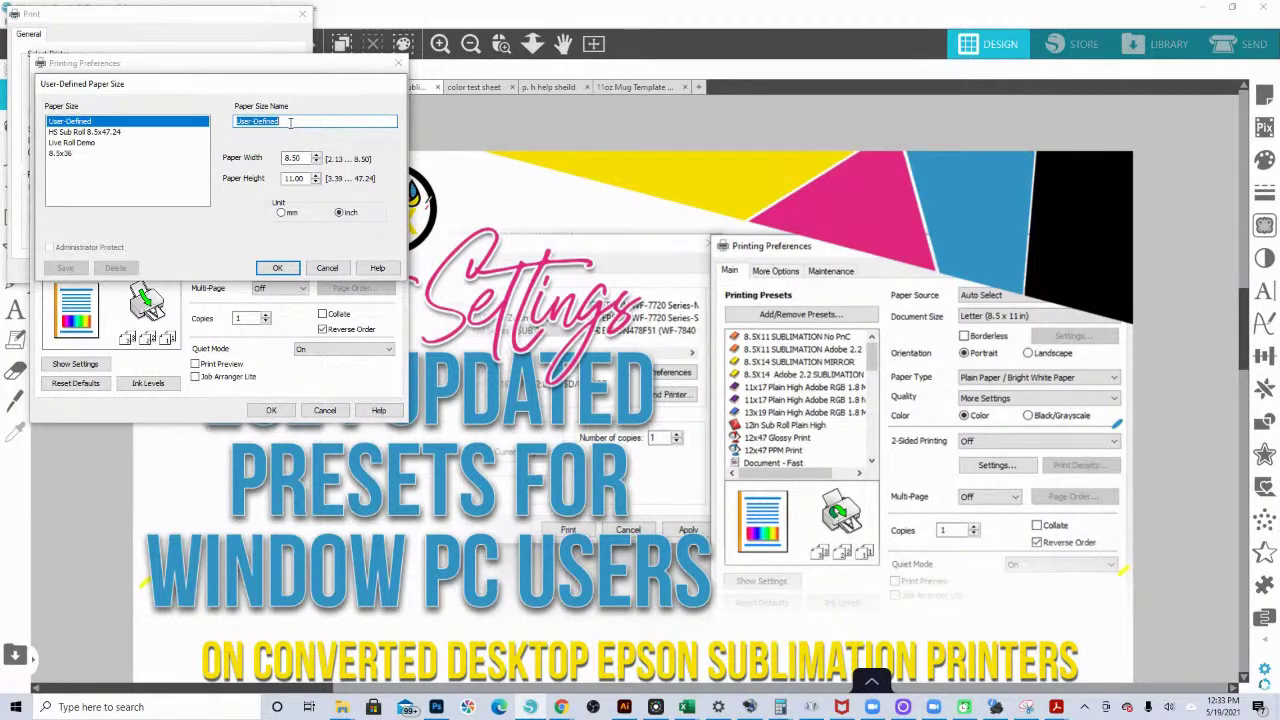
Step: Name the new custom paper size "Roll Media 8.5x47.24"
{"action": "type", "text": "H"}
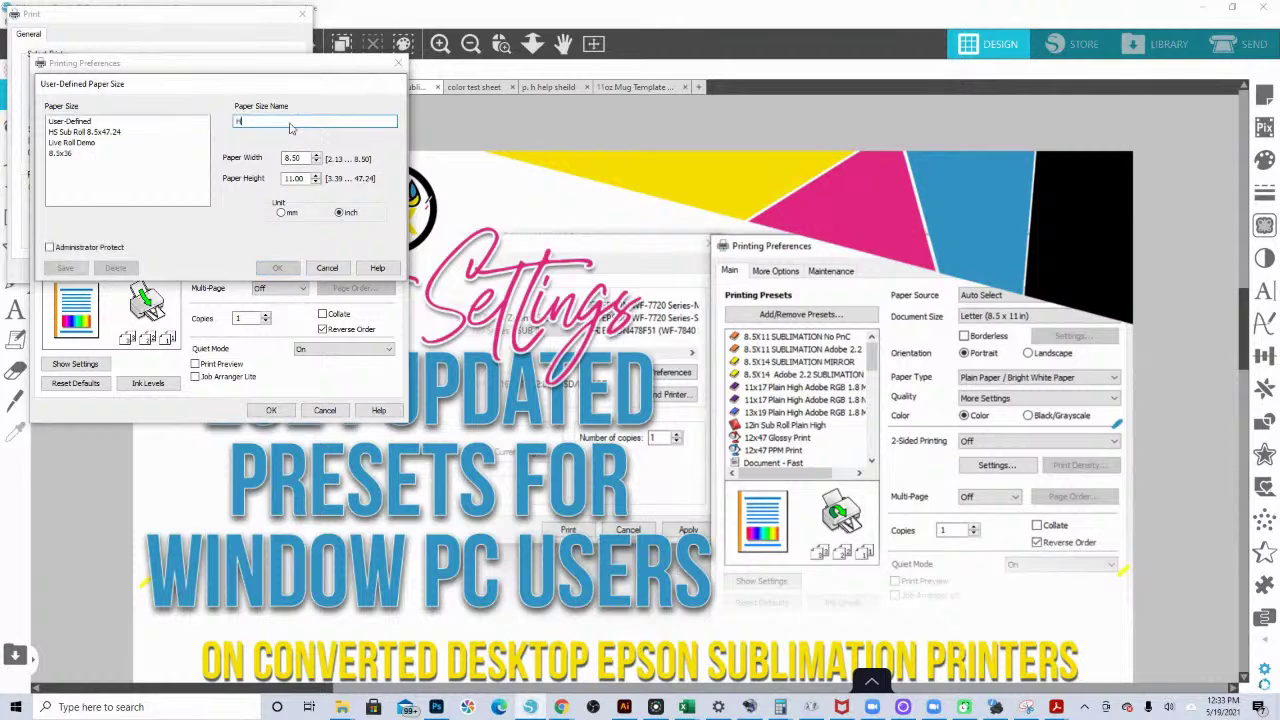
{"action": "type", "text": "S INK"}
{"action": "key", "text": "BackSpace"}
{"action": "key", "text": "BackSpace"}
{"action": "key", "text": "BackSpace"}
{"action": "key", "text": "BackSpace"}
{"action": "key", "text": "BackSpace"}
{"action": "key", "text": "BackSpace"}
{"action": "type", "text": "Roll Media 8.5x47.24"}
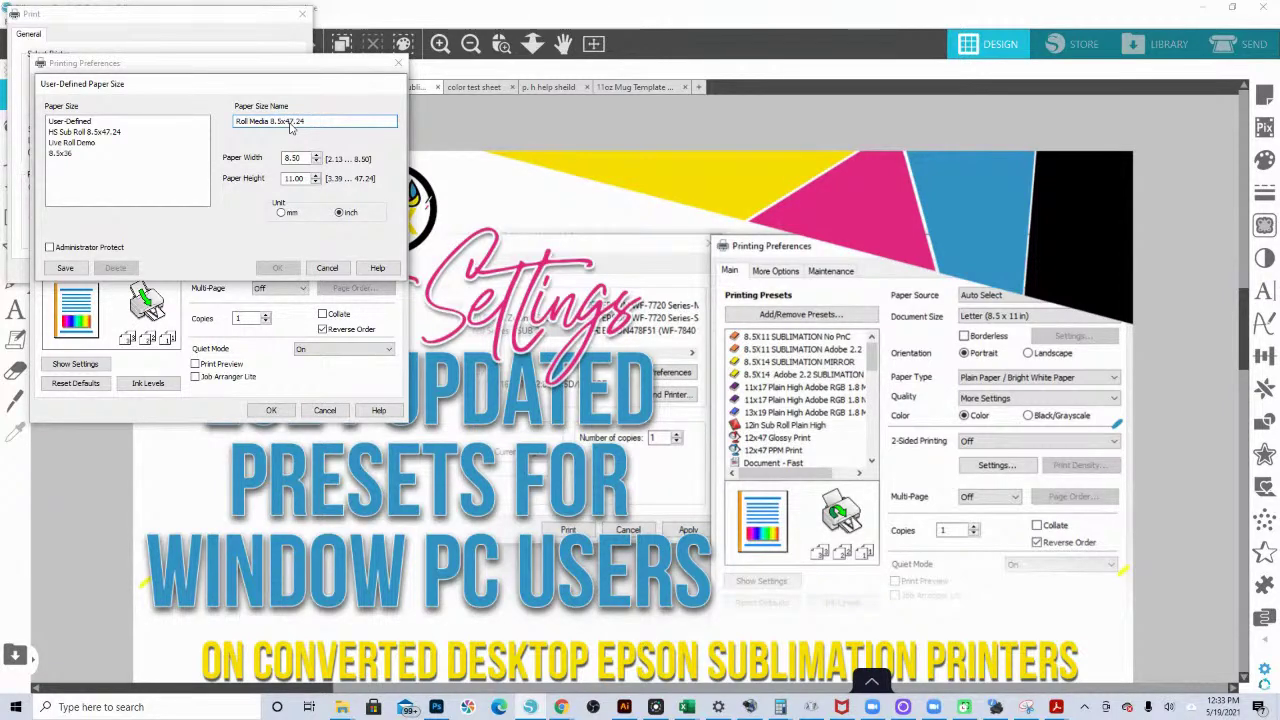
Step: Set the custom paper size's height to 47.24 inches
{"action": "left_click", "coordinate": [297, 158]}
{"action": "key", "text": "Tab"}
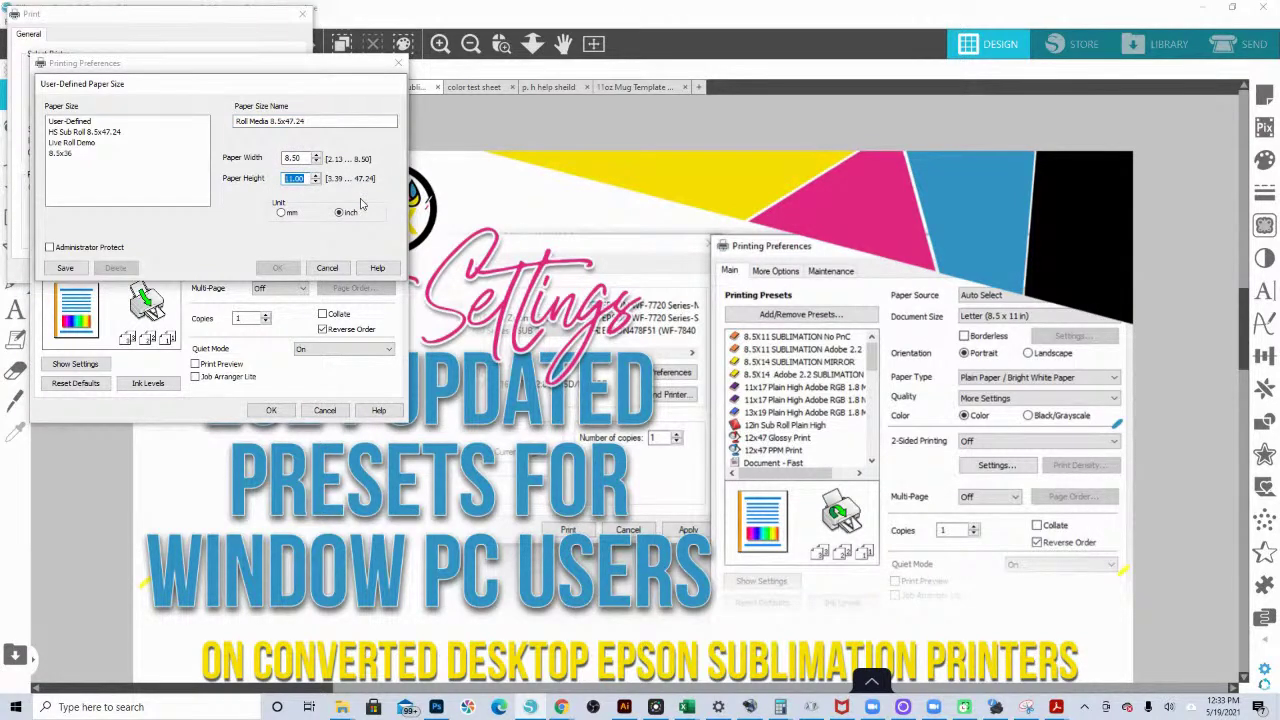
{"action": "type", "text": "47.24"}
Step: Capture the Printing Preferences window with the Snipping Tool and highlight the paper width and paper height values
{"action": "left_click", "coordinate": [1000, 707]}
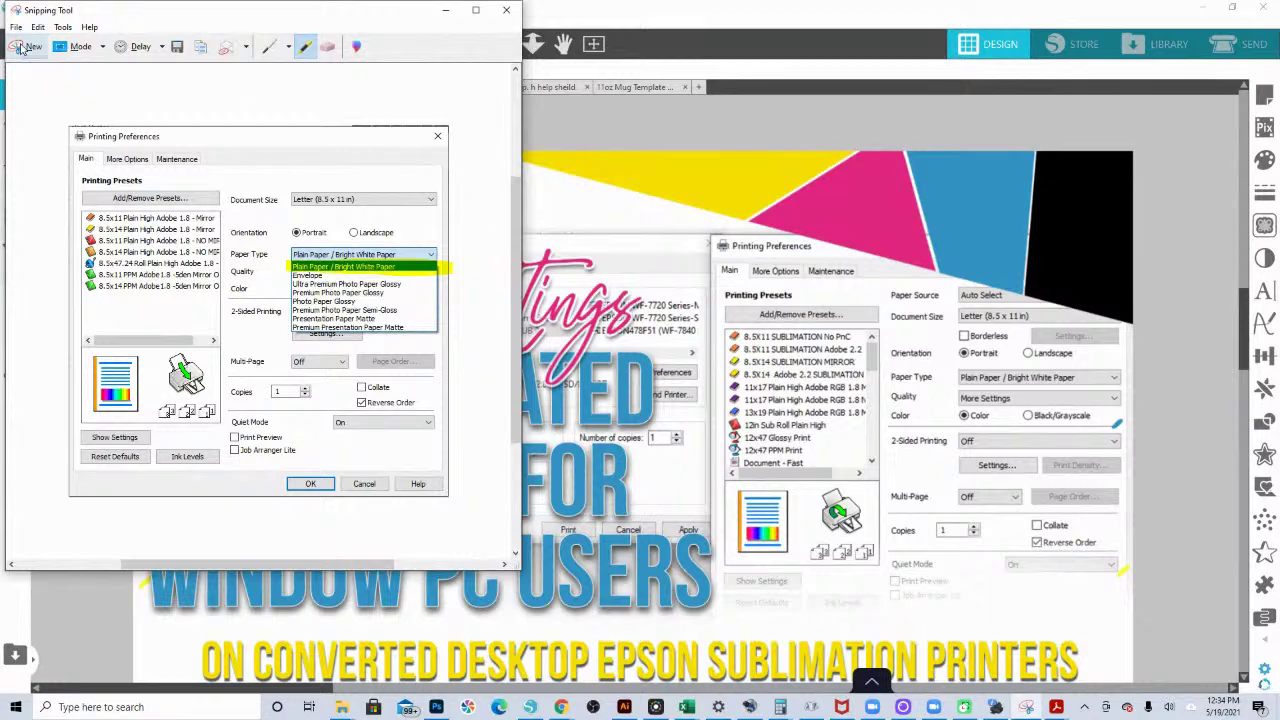
{"action": "left_click", "coordinate": [20, 47]}
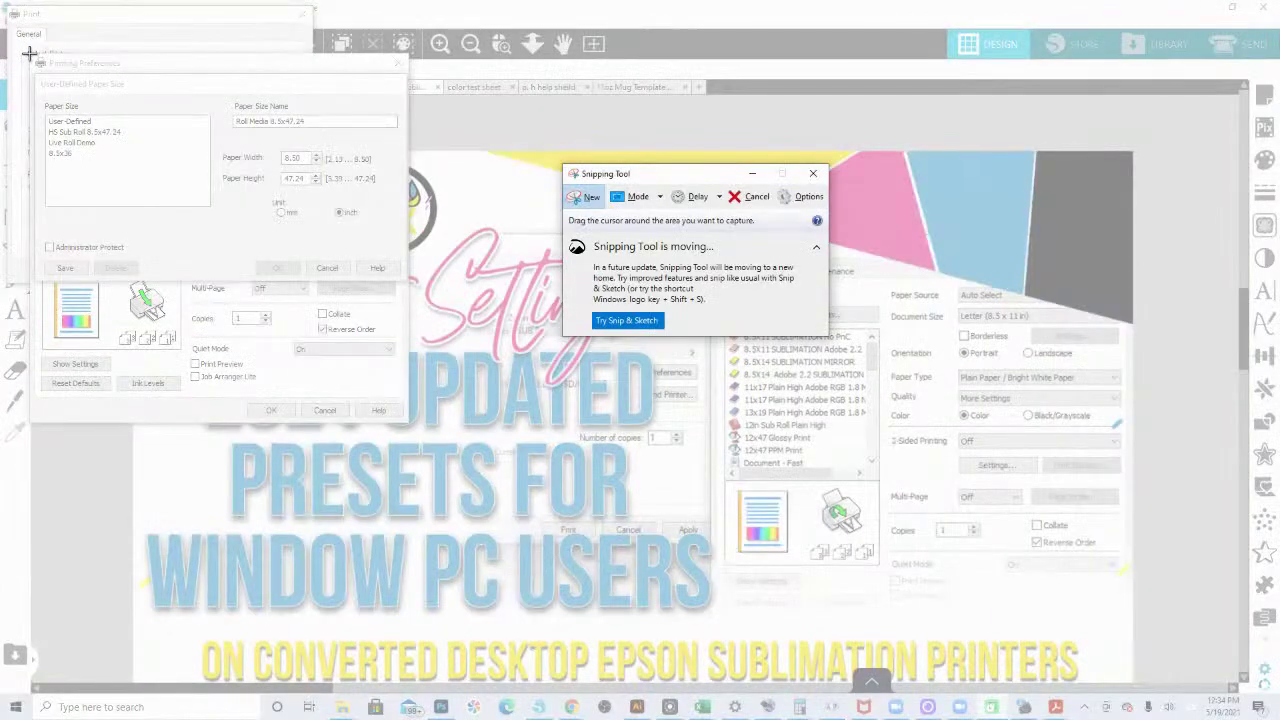
{"action": "left_click_drag", "start_coordinate": [30, 52], "coordinate": [408, 424]}
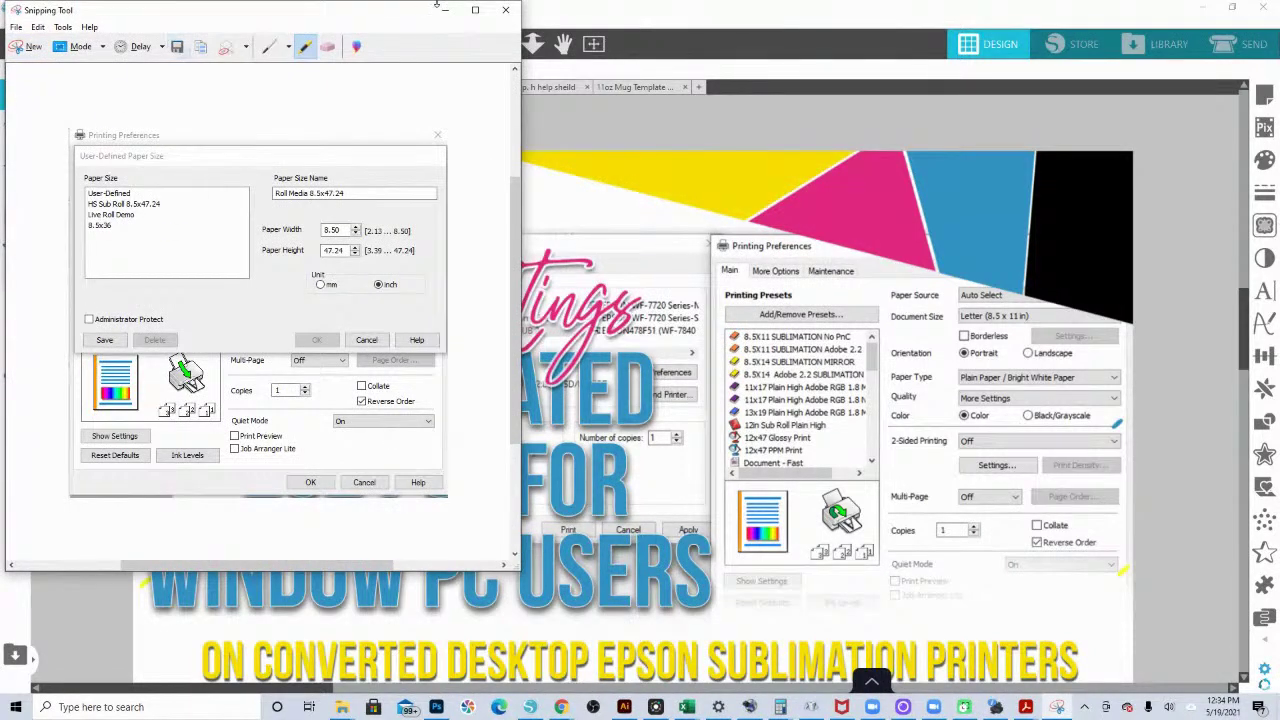
{"action": "left_click_drag", "start_coordinate": [262, 229], "coordinate": [357, 230]}
{"action": "mouse_move", "coordinate": [262, 250]}
{"action": "left_mouse_down"}
{"action": "mouse_move", "coordinate": [358, 256]}
{"action": "mouse_move", "coordinate": [282, 250]}
{"action": "left_mouse_up"}
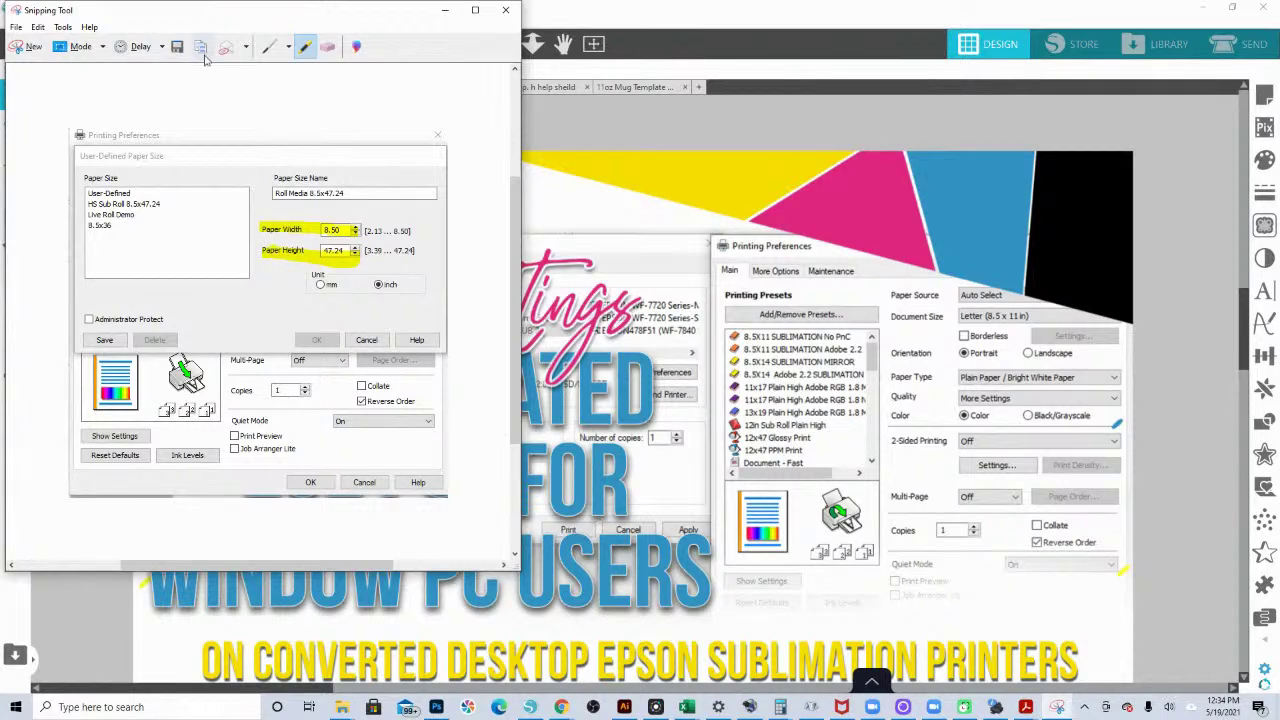
Step: Save the highlighted snip as a JPEG named "Roll Setting" in the Print Settings folder and minimize the Snipping Tool
{"action": "left_click", "coordinate": [177, 47]}
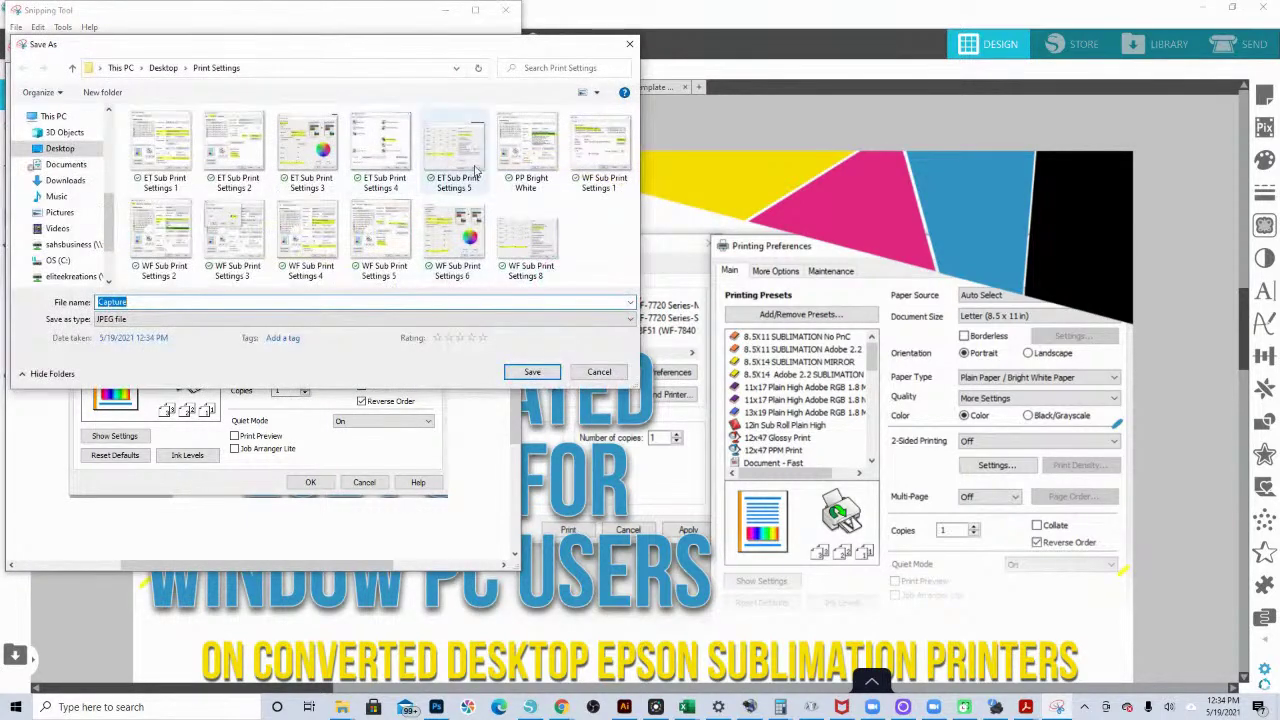
{"action": "left_click", "coordinate": [210, 301]}
{"action": "double_click", "coordinate": [112, 302]}
{"action": "type", "text": "R"}
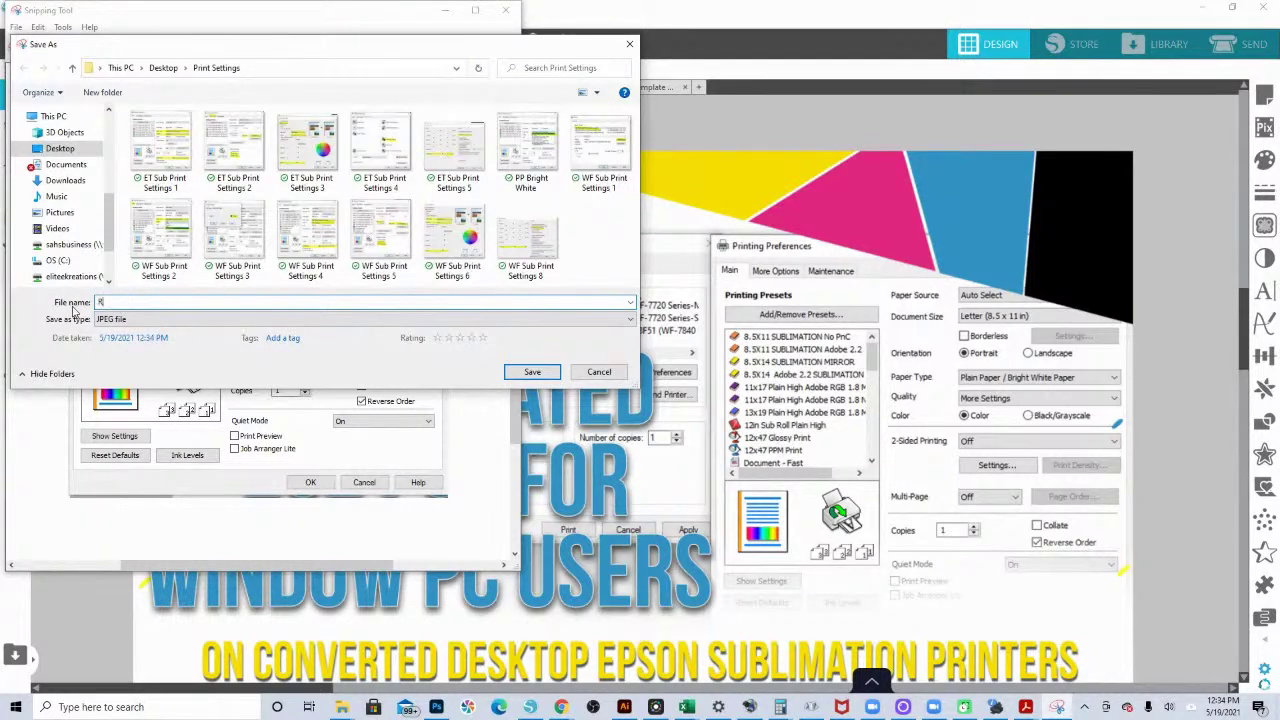
{"action": "type", "text": "oll Setting"}
{"action": "left_click", "coordinate": [531, 373]}
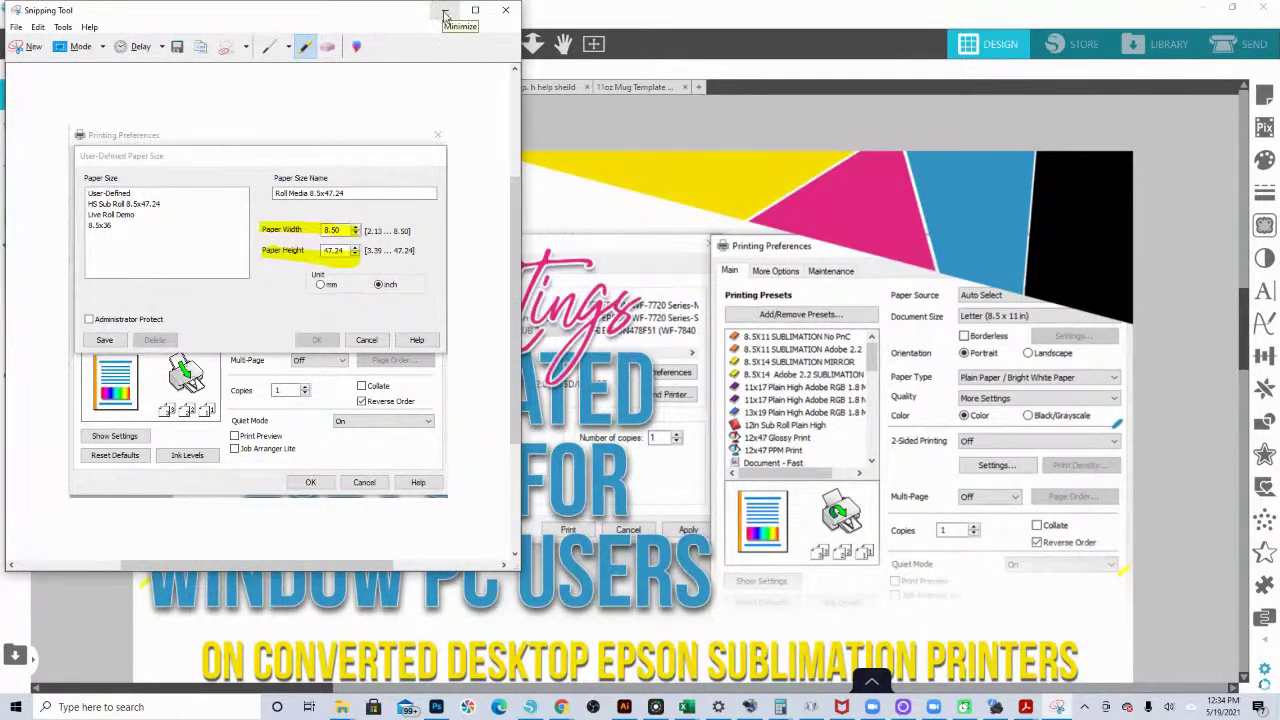
{"action": "left_click", "coordinate": [444, 12]}
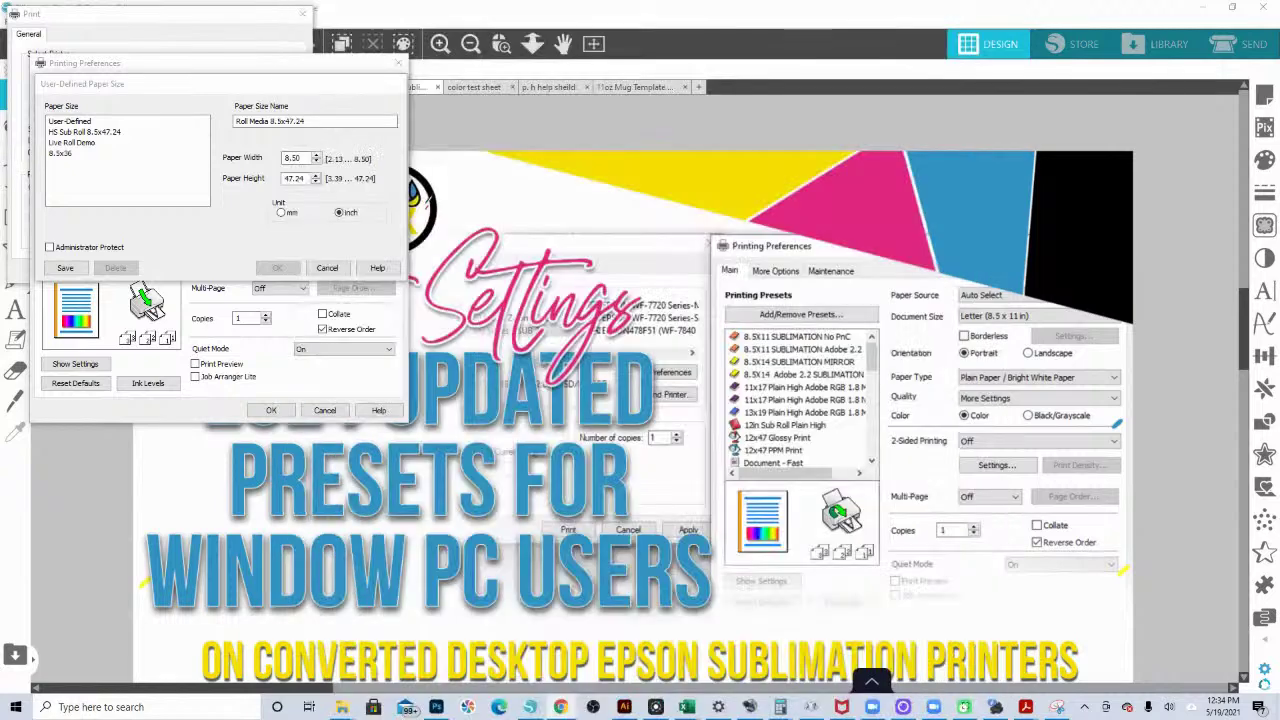
Step: Save the Roll Media 8.5x47.24 paper size and apply it as the document size
{"action": "left_click", "coordinate": [66, 269]}
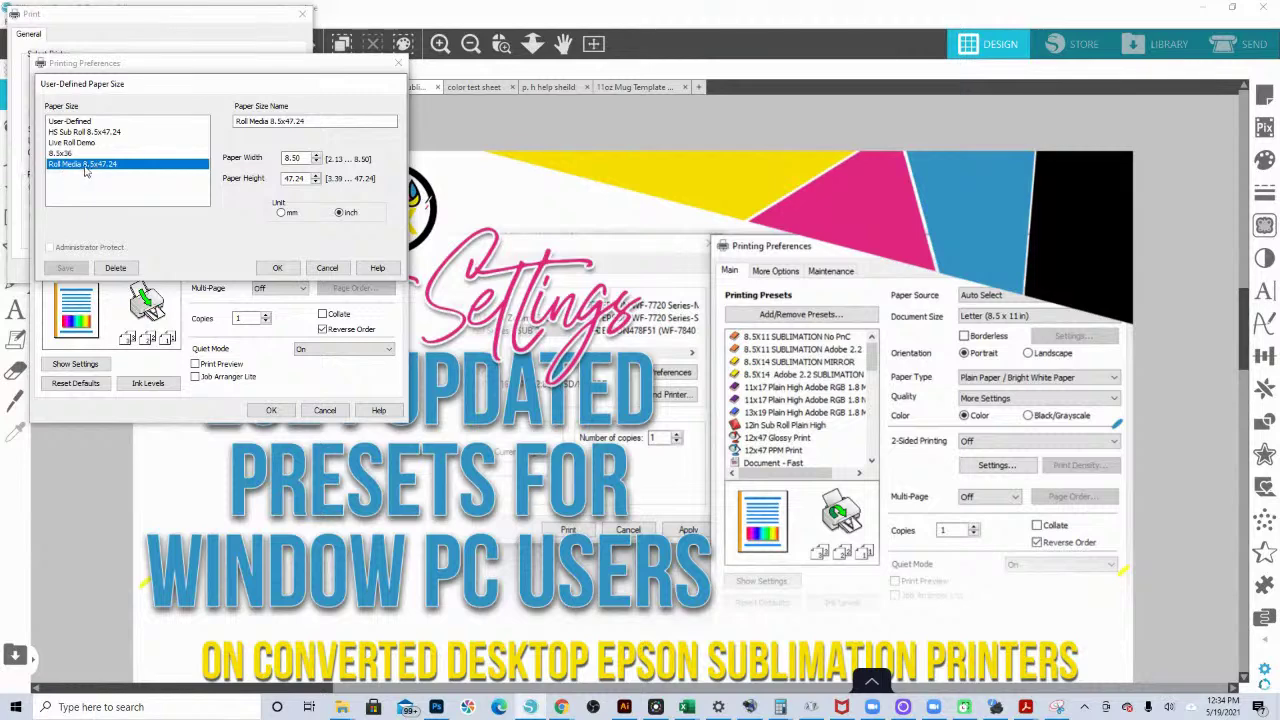
{"action": "left_click", "coordinate": [276, 269]}
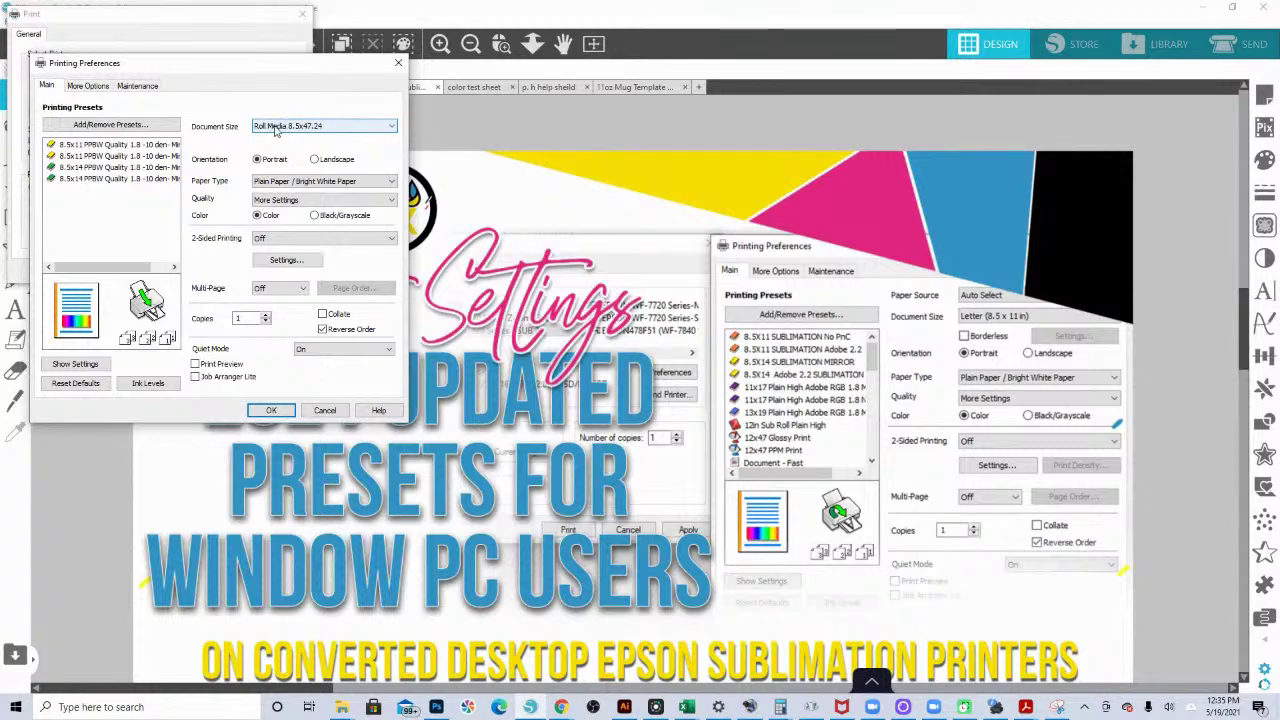
Step: Save the roll media settings as a green-icon preset named "8.5x47 PPBW Quality 1.8 -10 den- Mirror ON", reusing the 8.5x11 preset's name
{"action": "left_click", "coordinate": [96, 126]}
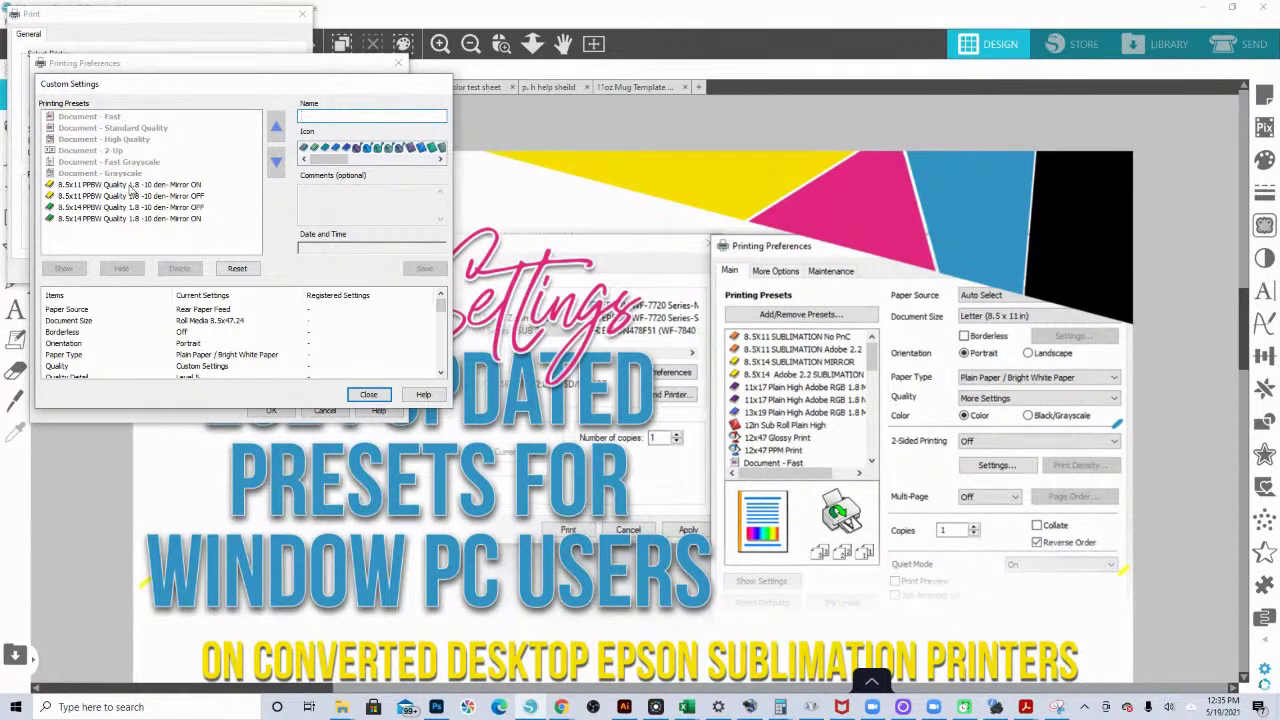
{"action": "left_click", "coordinate": [132, 185]}
{"action": "left_click", "coordinate": [319, 116]}
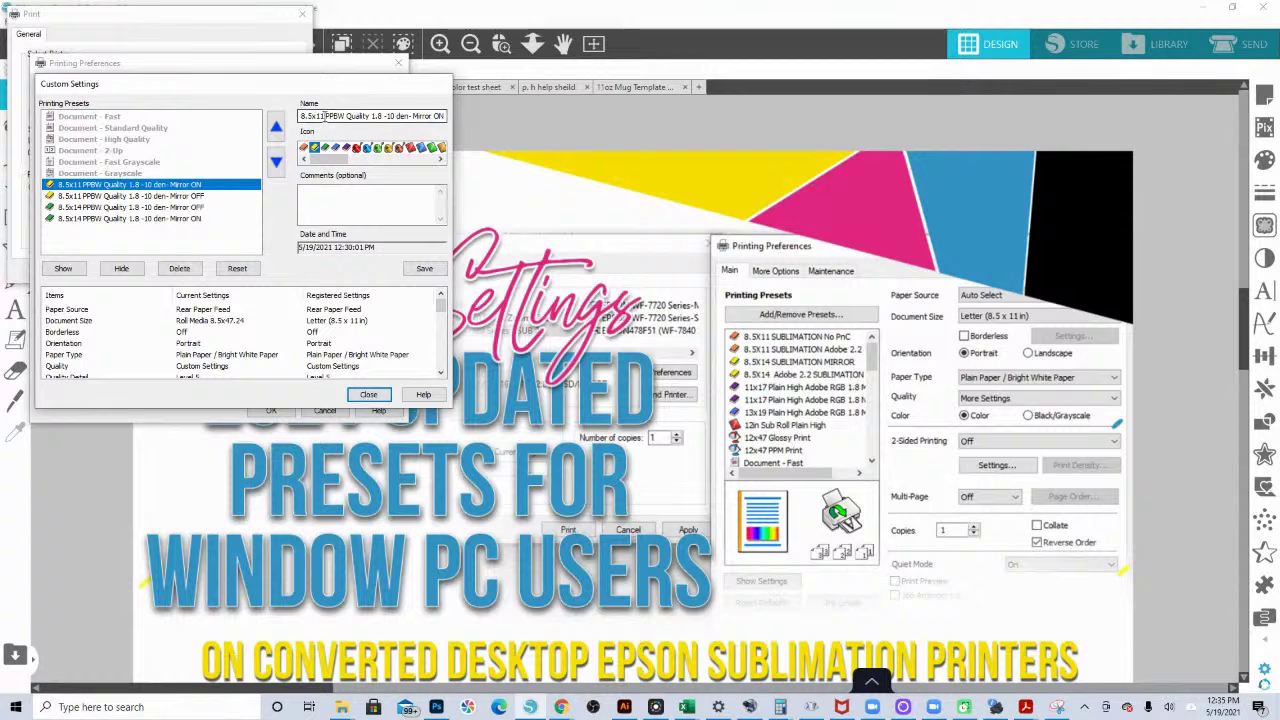
{"action": "left_click_drag", "start_coordinate": [319, 116], "coordinate": [325, 116]}
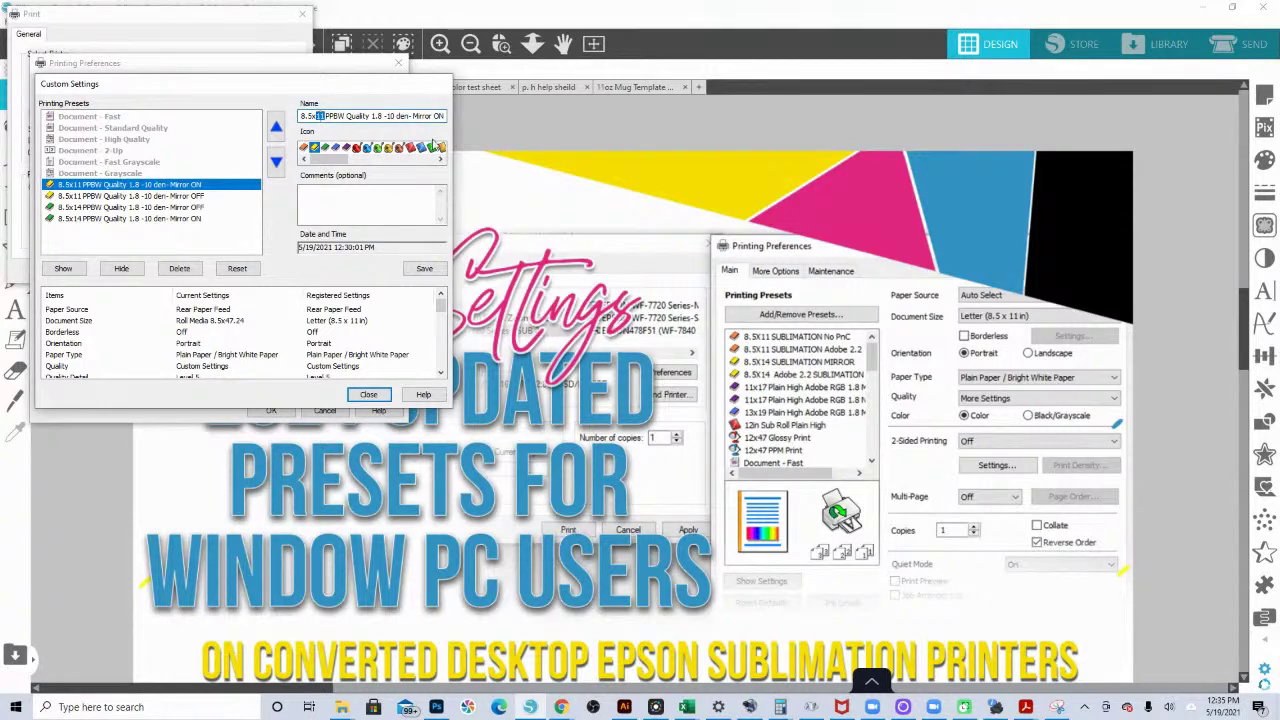
{"action": "type", "text": "47"}
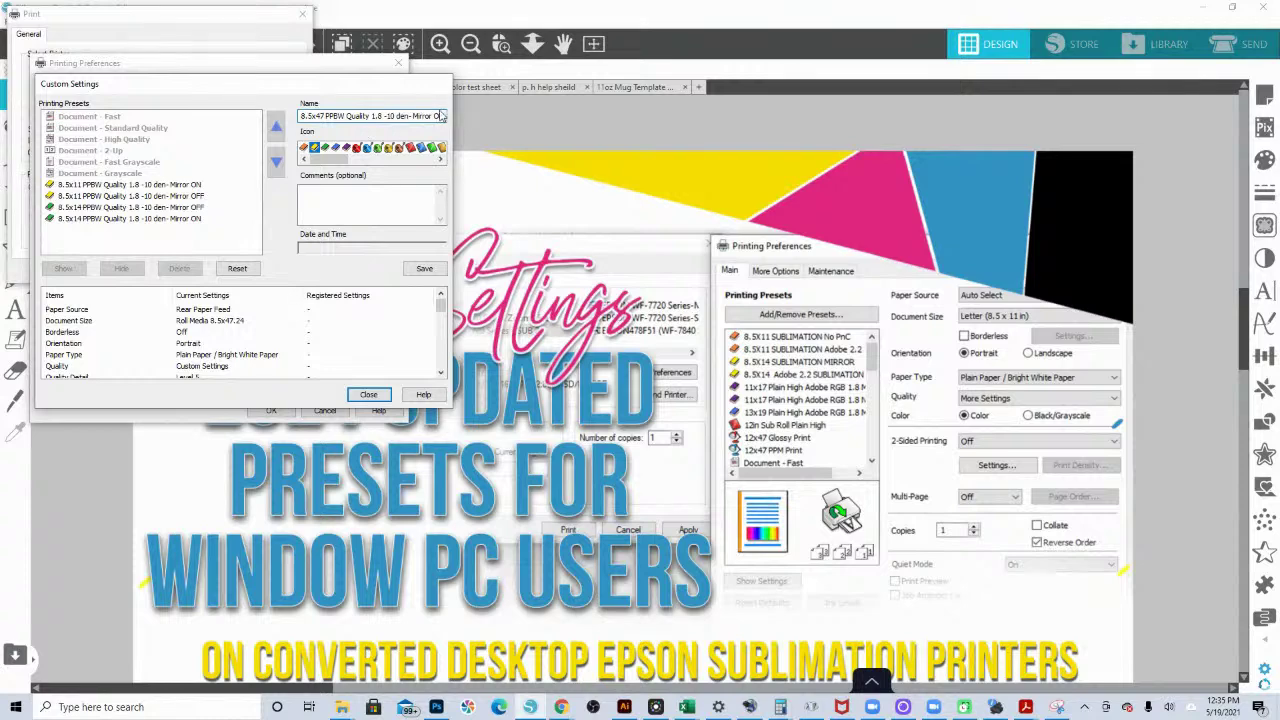
{"action": "left_click", "coordinate": [379, 150]}
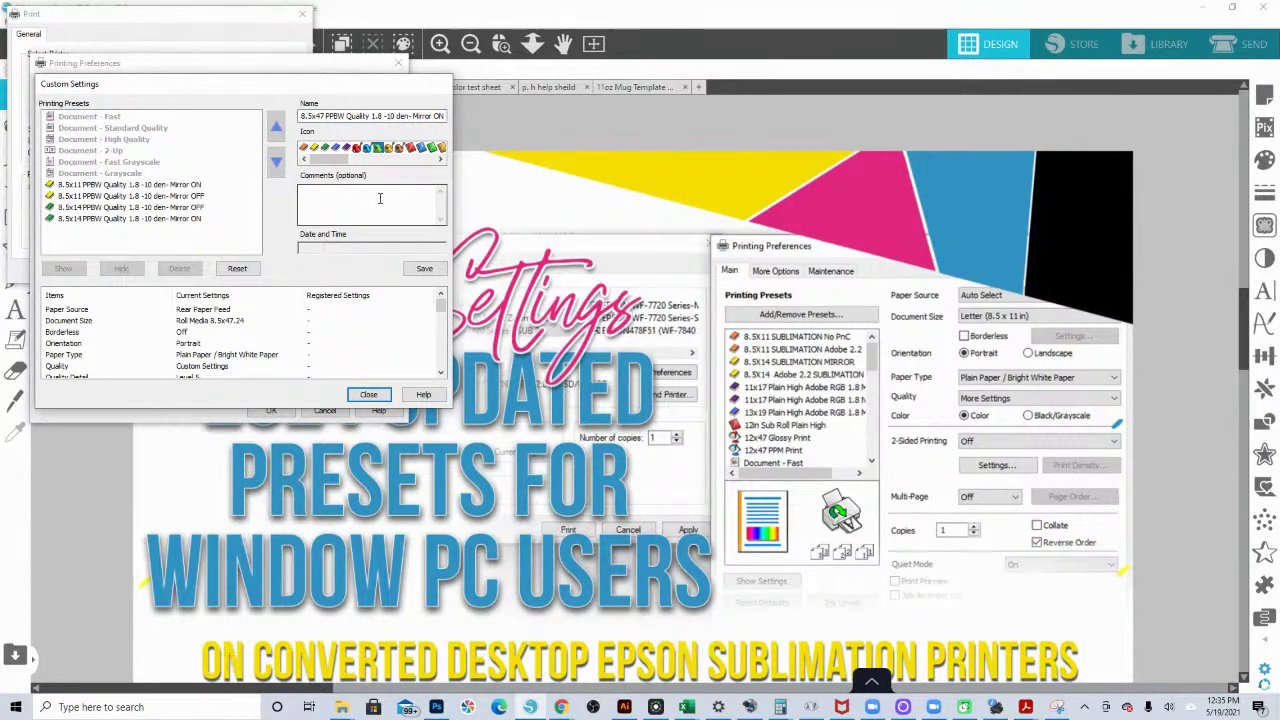
{"action": "left_click", "coordinate": [426, 271]}
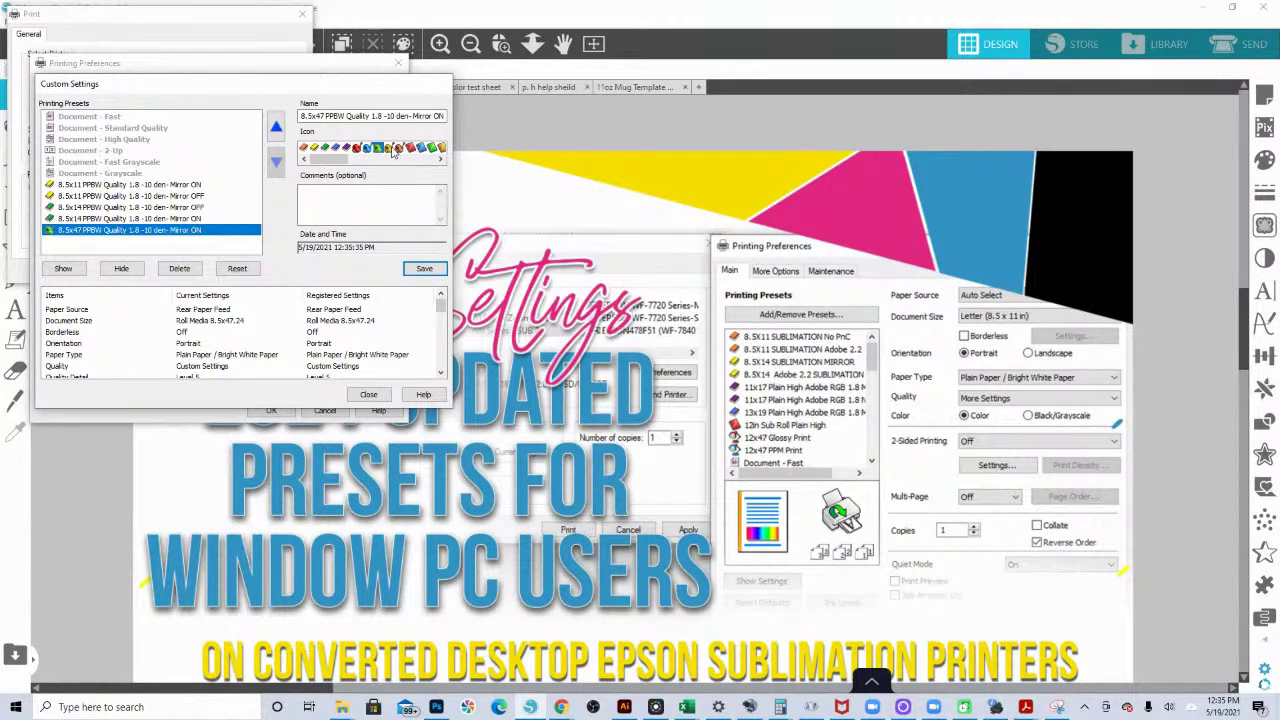
Step: Change the 8.5x47 preset's icon to the red round one and overwrite the saved preset
{"action": "left_click", "coordinate": [361, 149]}
{"action": "left_click", "coordinate": [424, 268]}
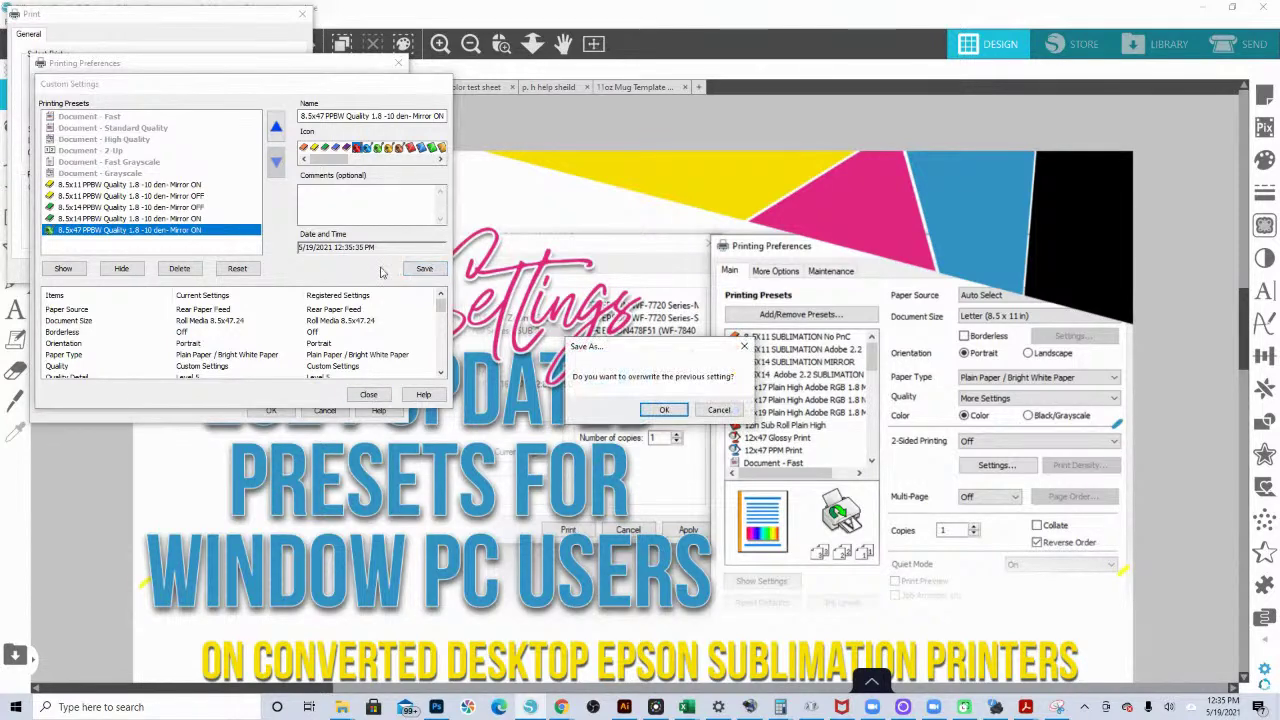
{"action": "left_click", "coordinate": [679, 418]}
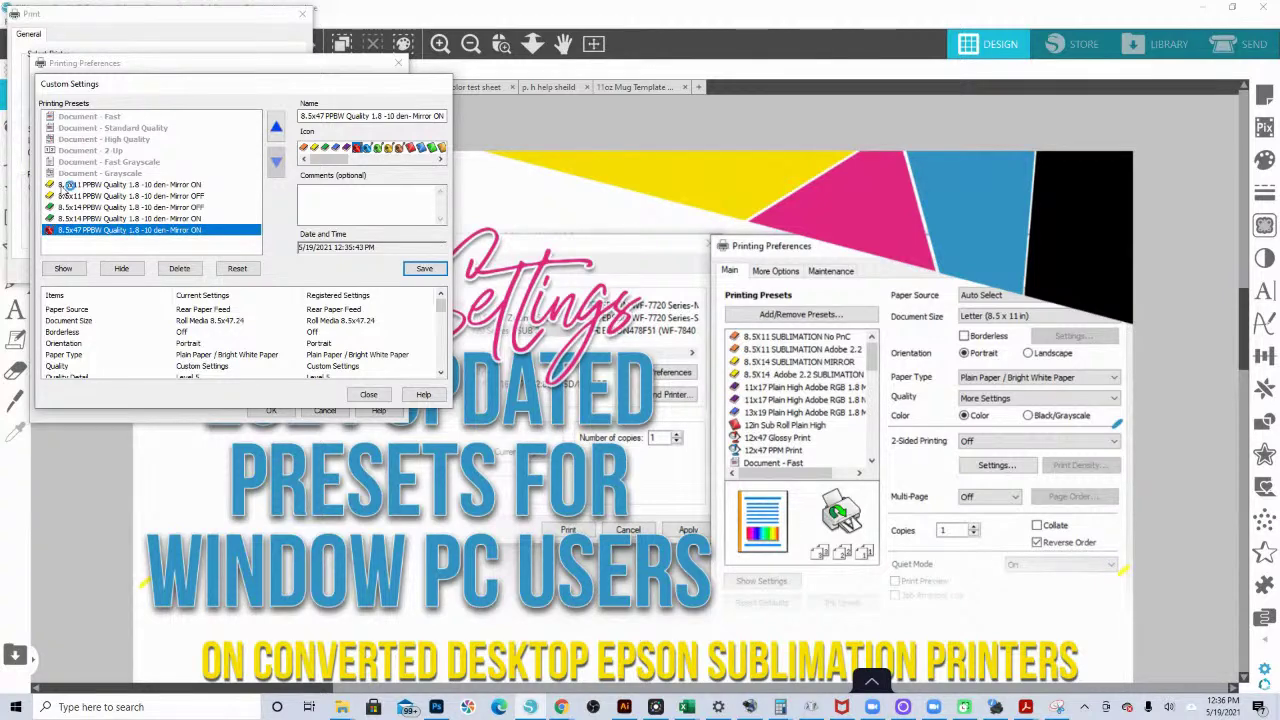
{"action": "left_click", "coordinate": [302, 116]}
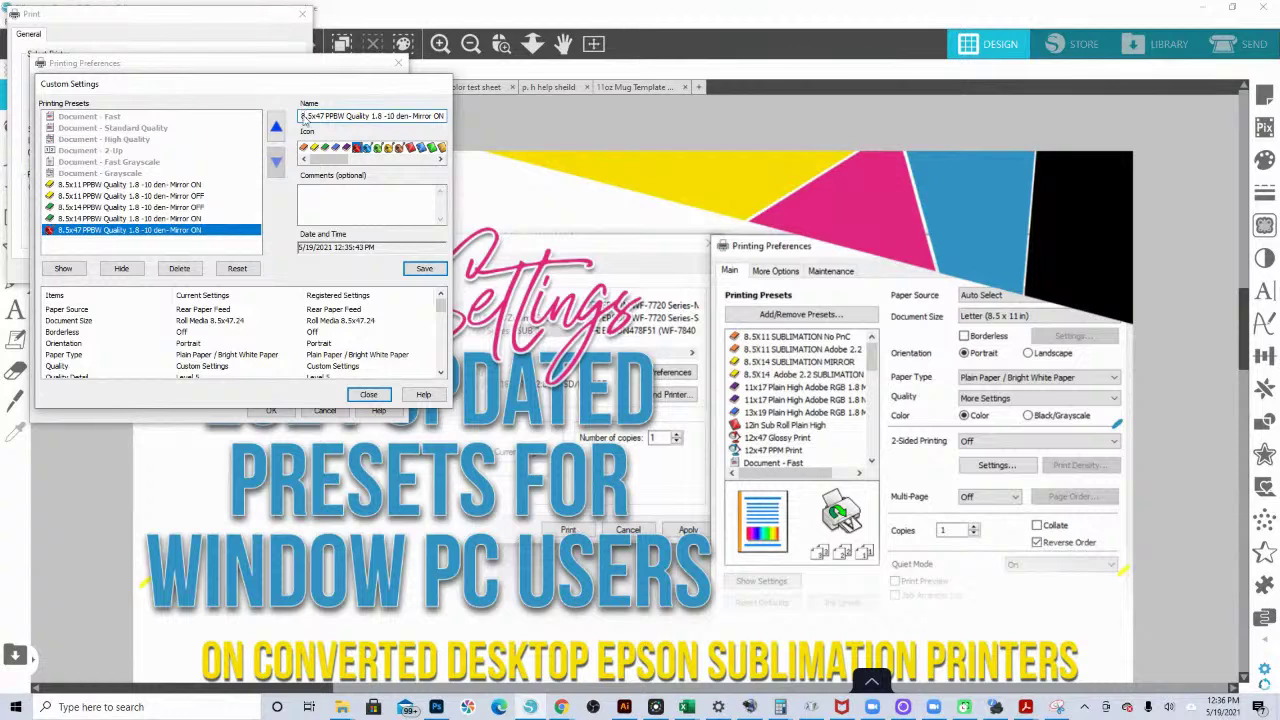
{"action": "type", "text": "SUB"}
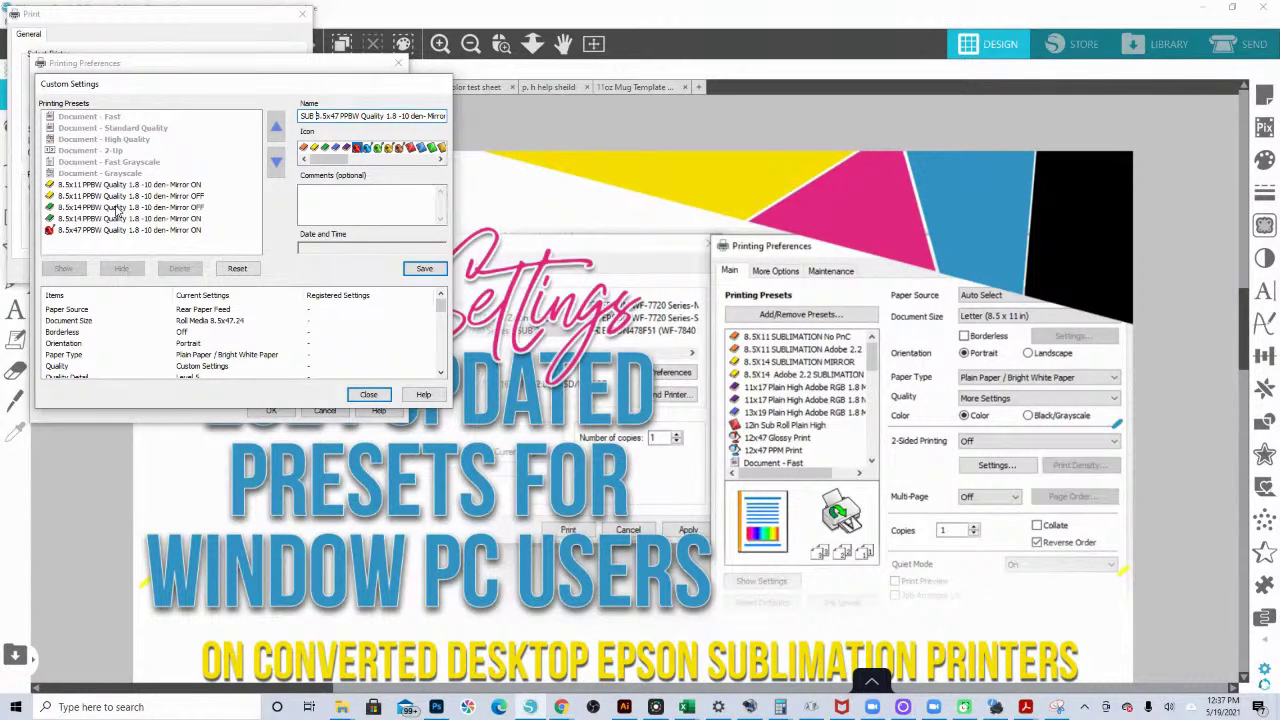
{"action": "left_click", "coordinate": [369, 396]}
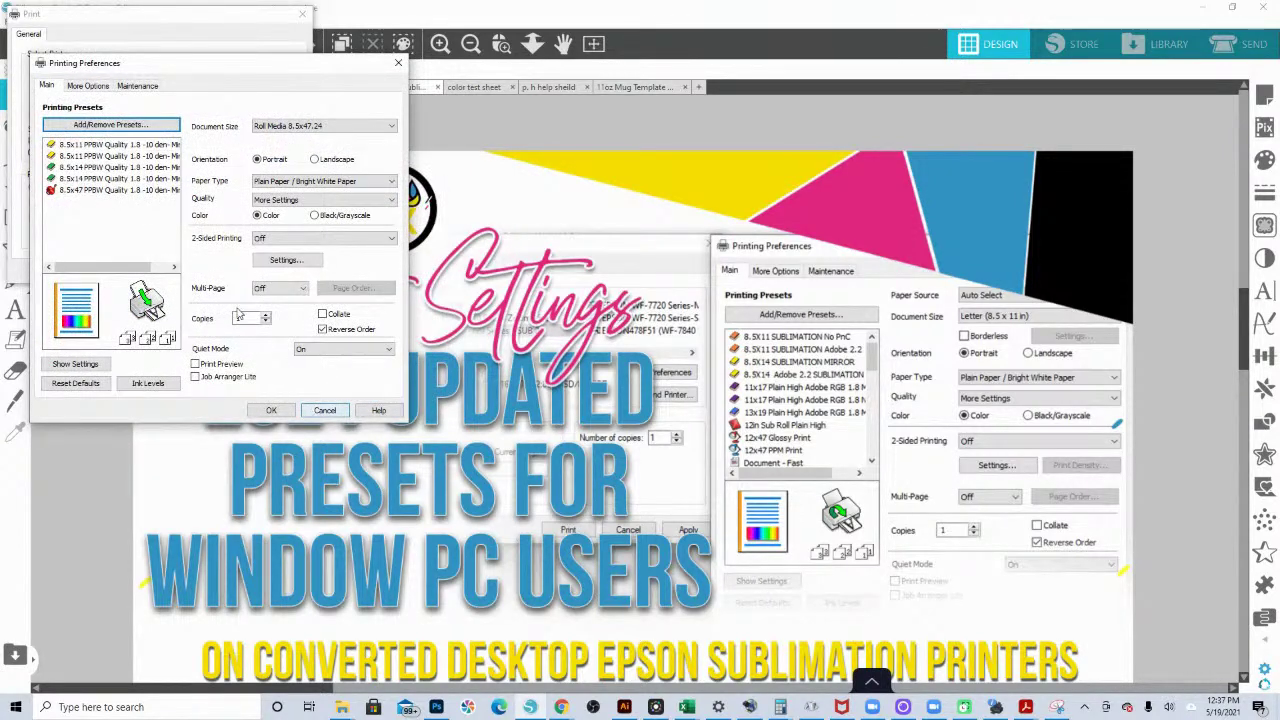
Step: Close the ET-2720 printing preferences and select the EPSONF08A5B (WF-7720 Series) printer for printing
{"action": "left_click", "coordinate": [325, 411]}
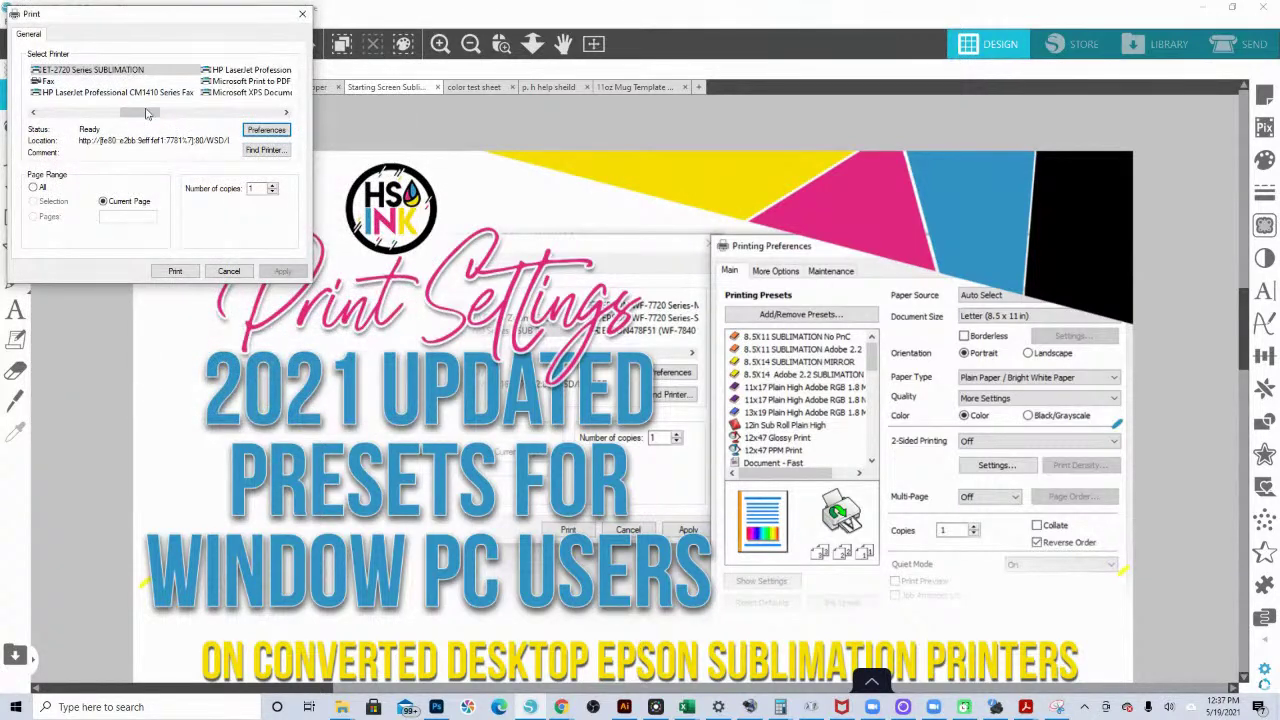
{"action": "left_click_drag", "start_coordinate": [142, 113], "coordinate": [74, 118]}
{"action": "left_click", "coordinate": [96, 93]}
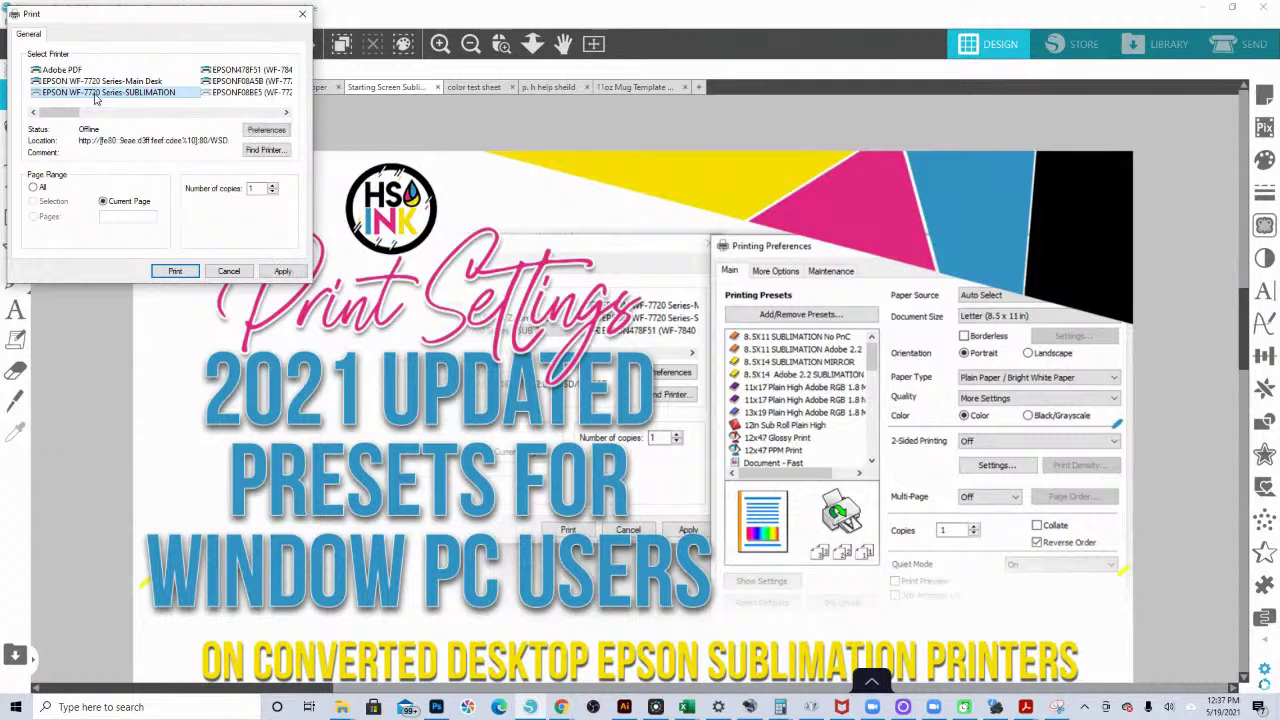
{"action": "left_click", "coordinate": [285, 112]}
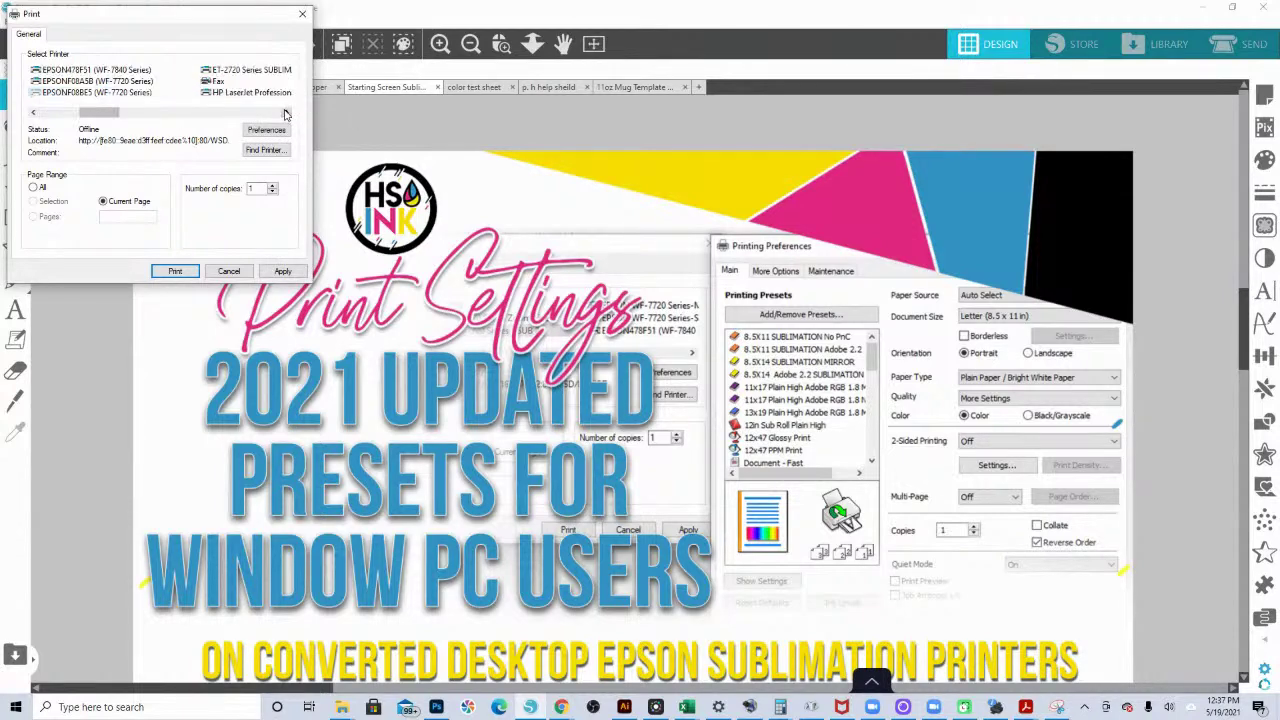
{"action": "left_click", "coordinate": [64, 82]}
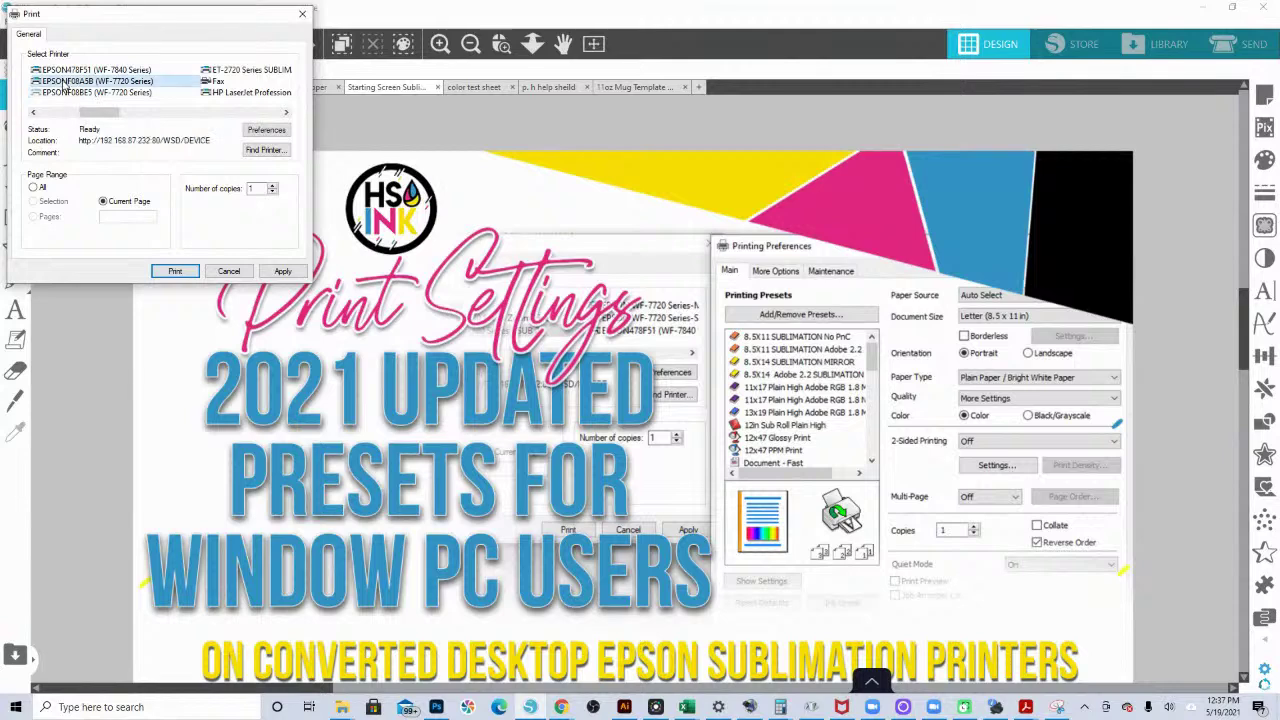
Step: Open the printing preferences for the selected WF-7720 Series printer and set the document size to Super B (13 x 19 in)
{"action": "left_click", "coordinate": [266, 131]}
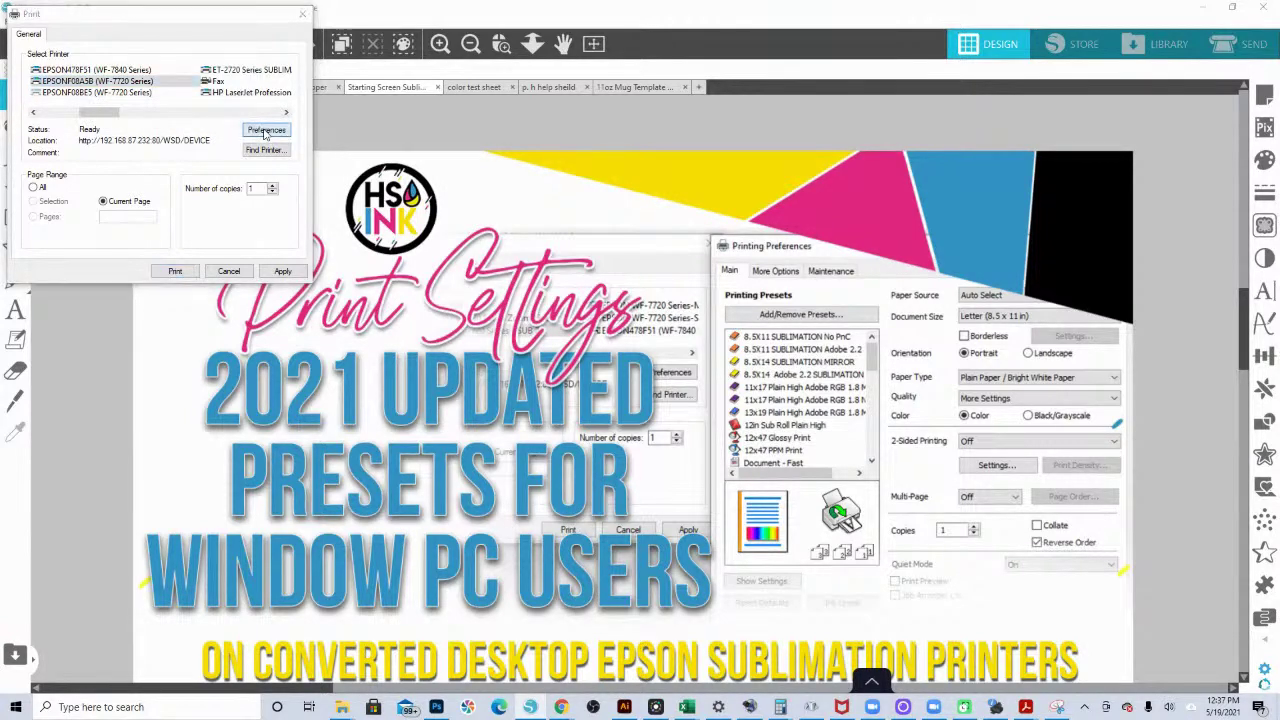
{"action": "left_click", "coordinate": [275, 128]}
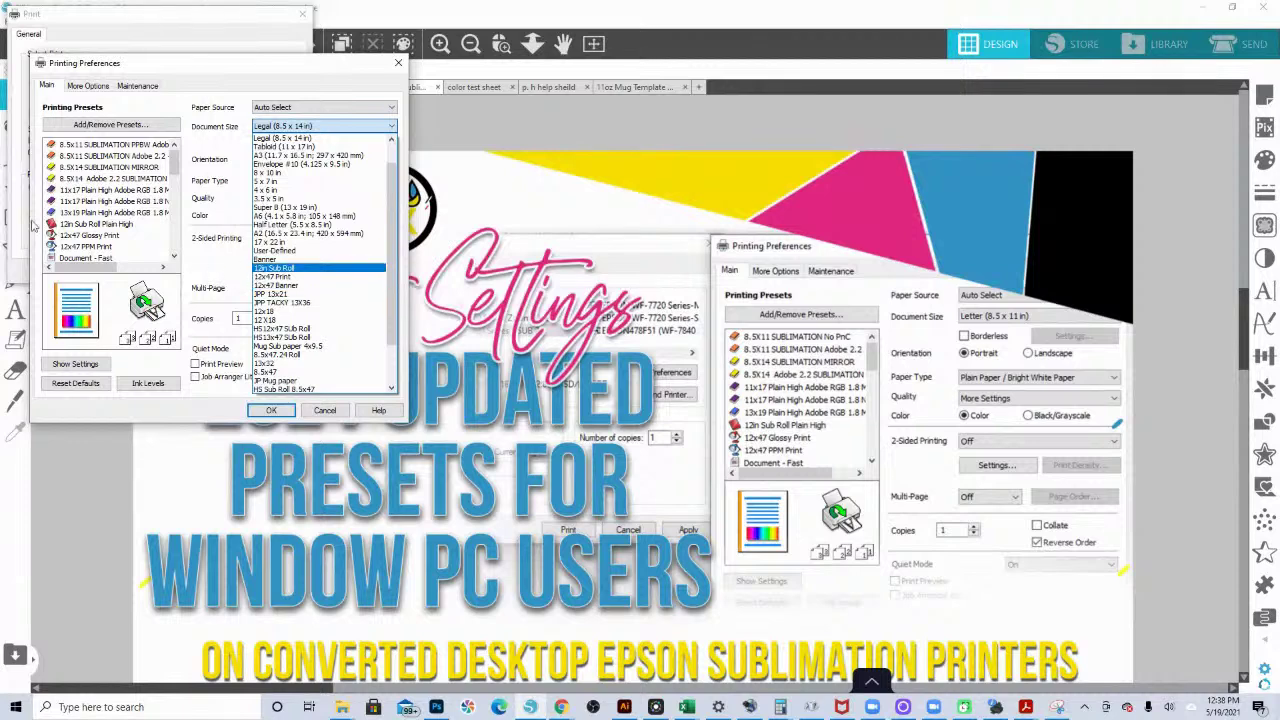
{"action": "scroll", "coordinate": [163, 168], "scroll_direction": "down", "scroll_amount": 2}
{"action": "scroll", "coordinate": [160, 175], "scroll_direction": "down", "scroll_amount": 4}
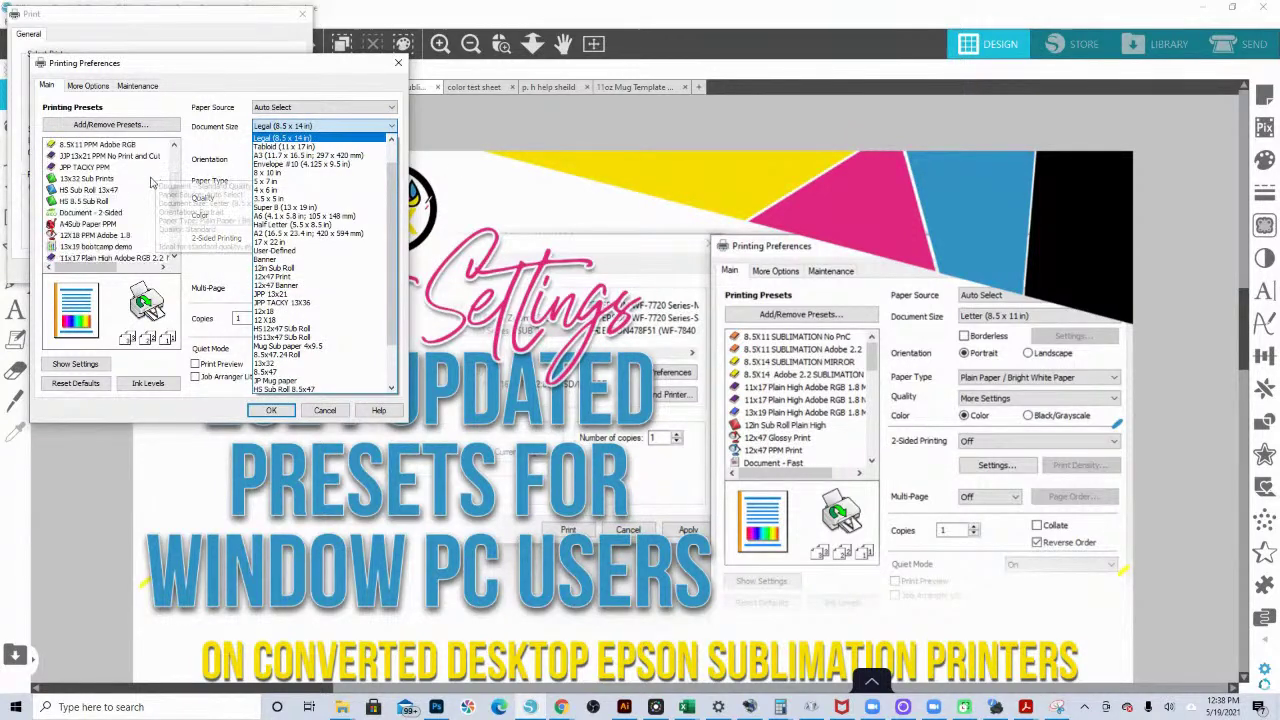
{"action": "scroll", "coordinate": [150, 188], "scroll_direction": "up", "scroll_amount": 4}
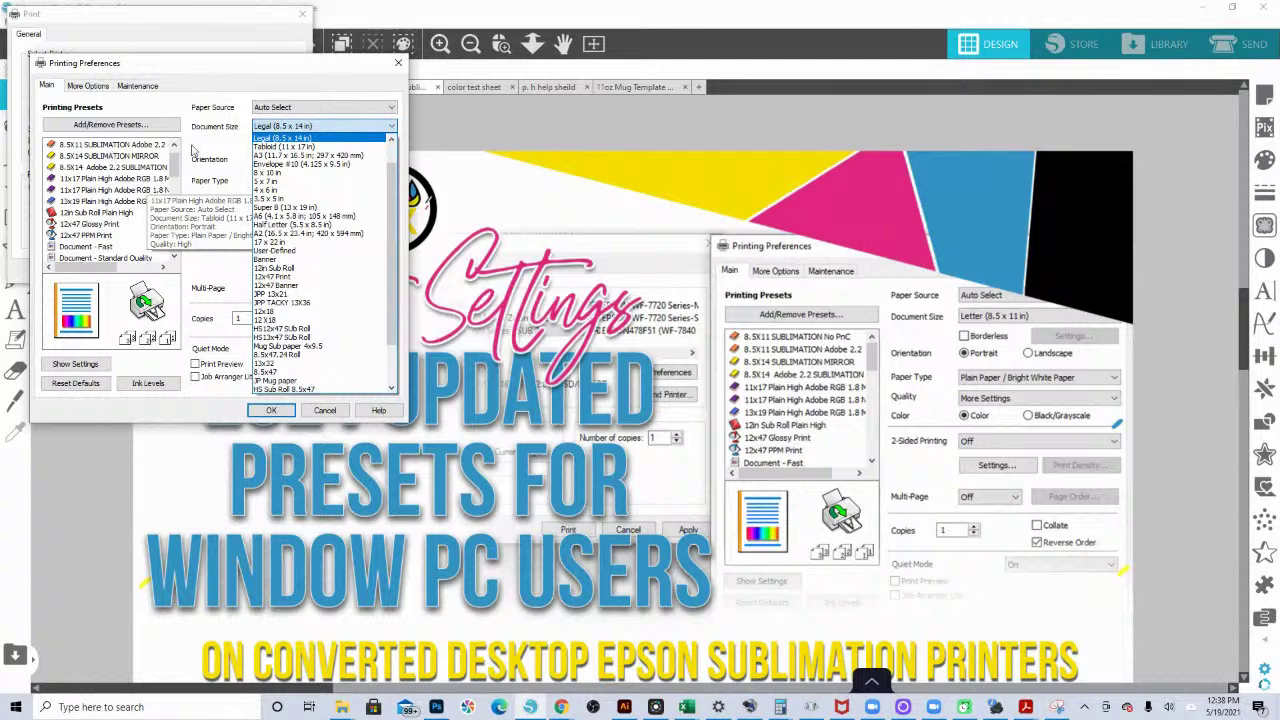
{"action": "left_click", "coordinate": [332, 101]}
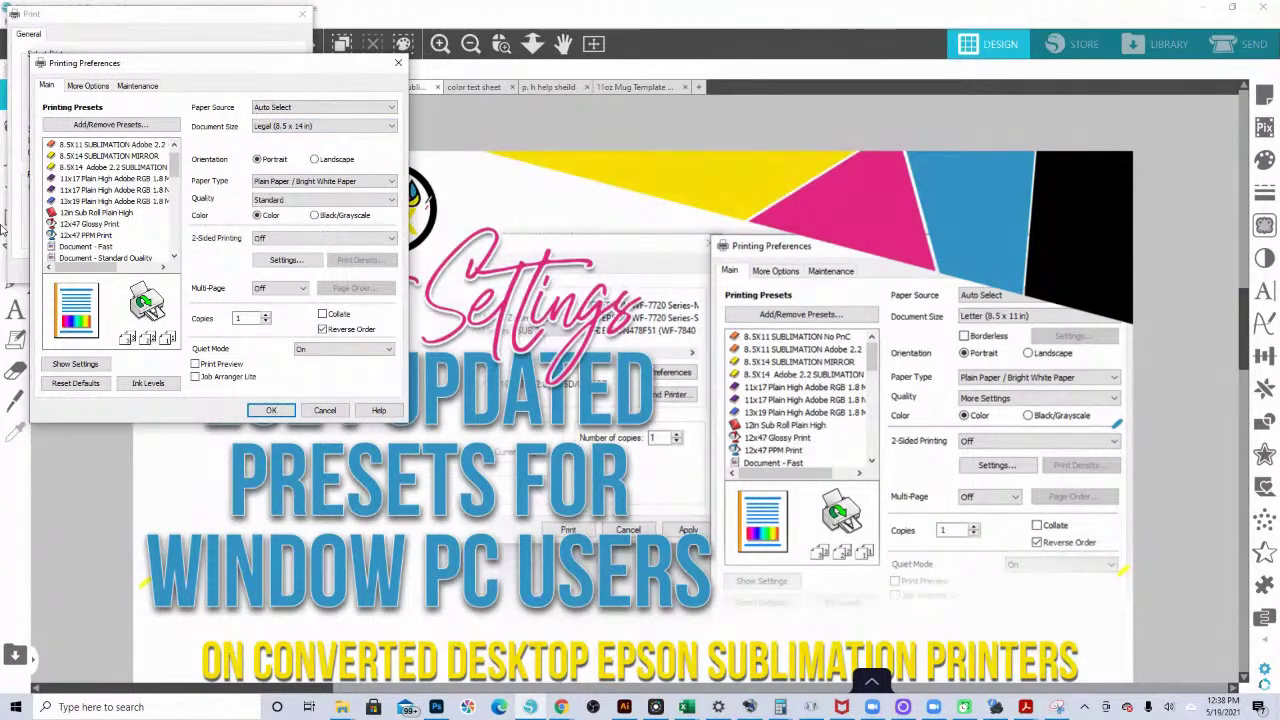
{"action": "left_click", "coordinate": [275, 128]}
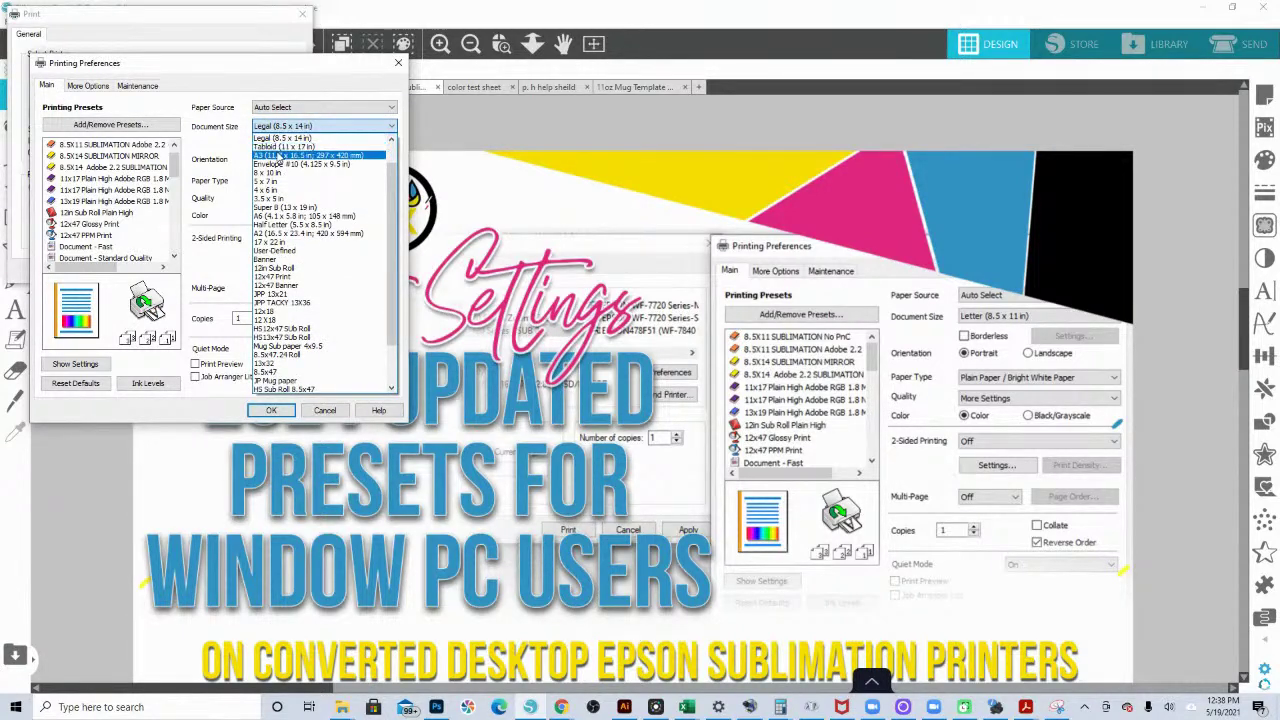
{"action": "left_click", "coordinate": [279, 207]}
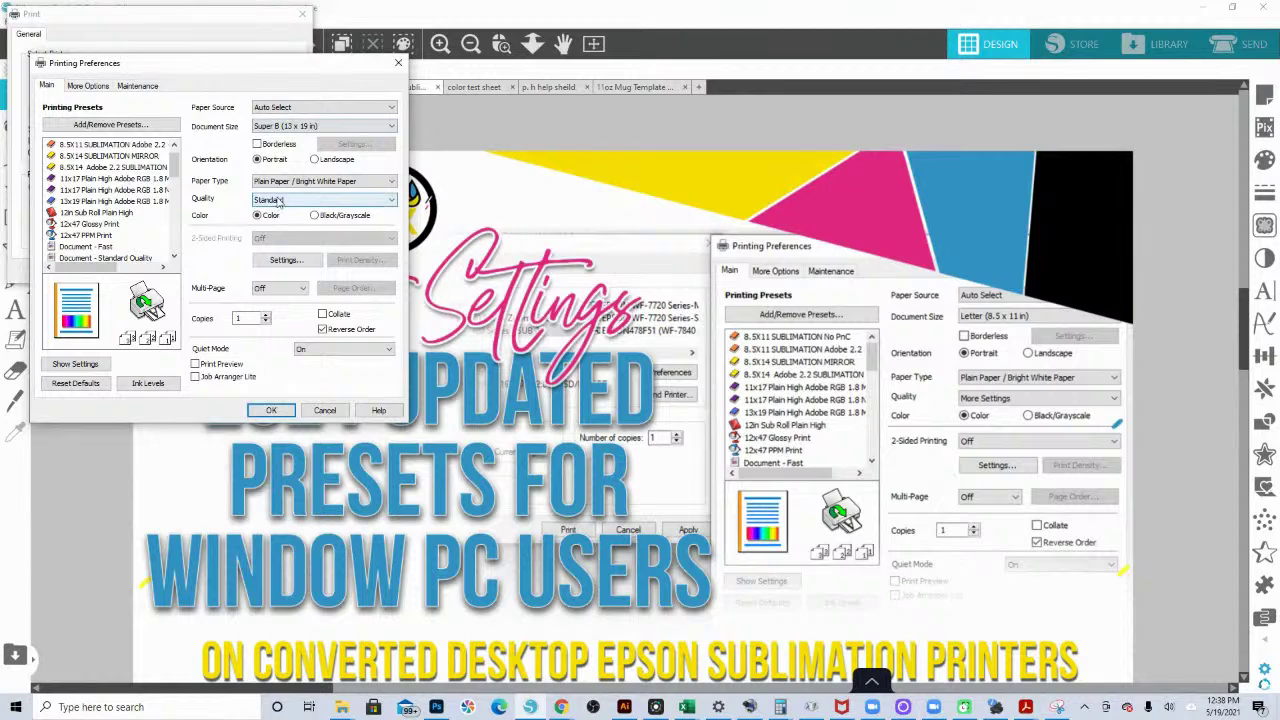
Step: Keep the paper type as Plain Paper / Bright White Paper and raise the custom print quality to the maximum Quality level
{"action": "left_click", "coordinate": [285, 183]}
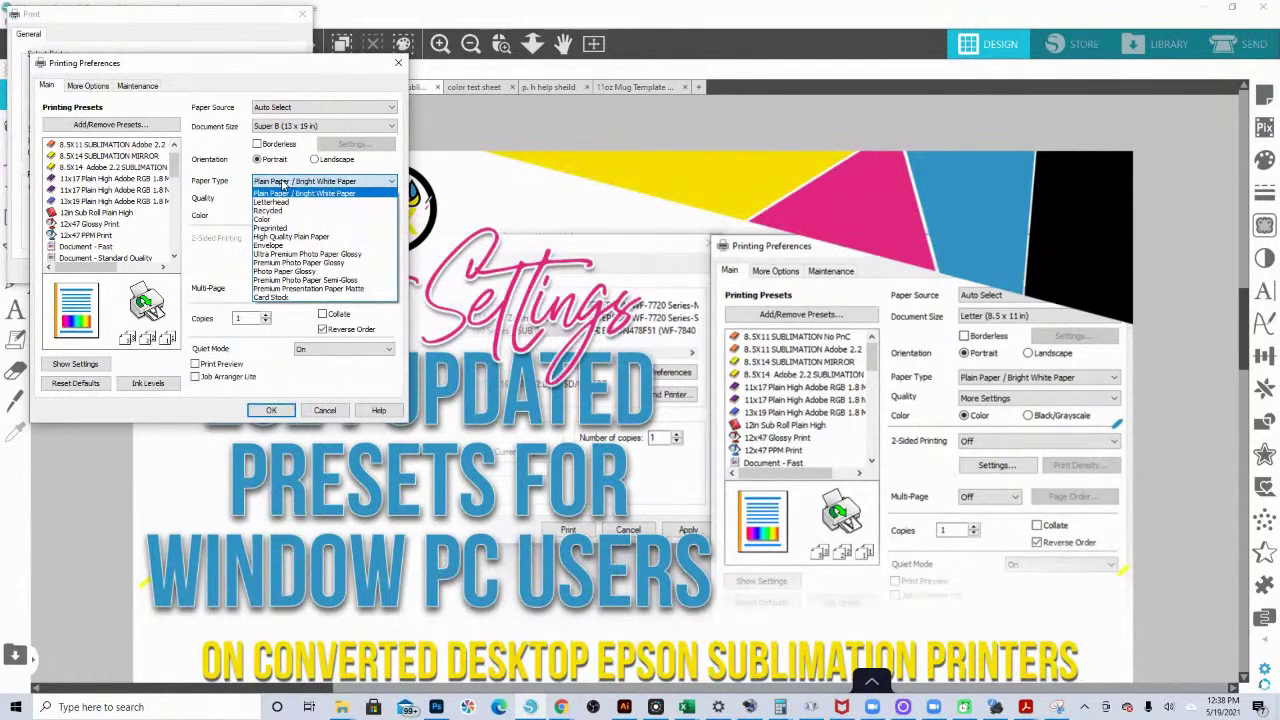
{"action": "left_click", "coordinate": [285, 183]}
{"action": "left_click", "coordinate": [283, 202]}
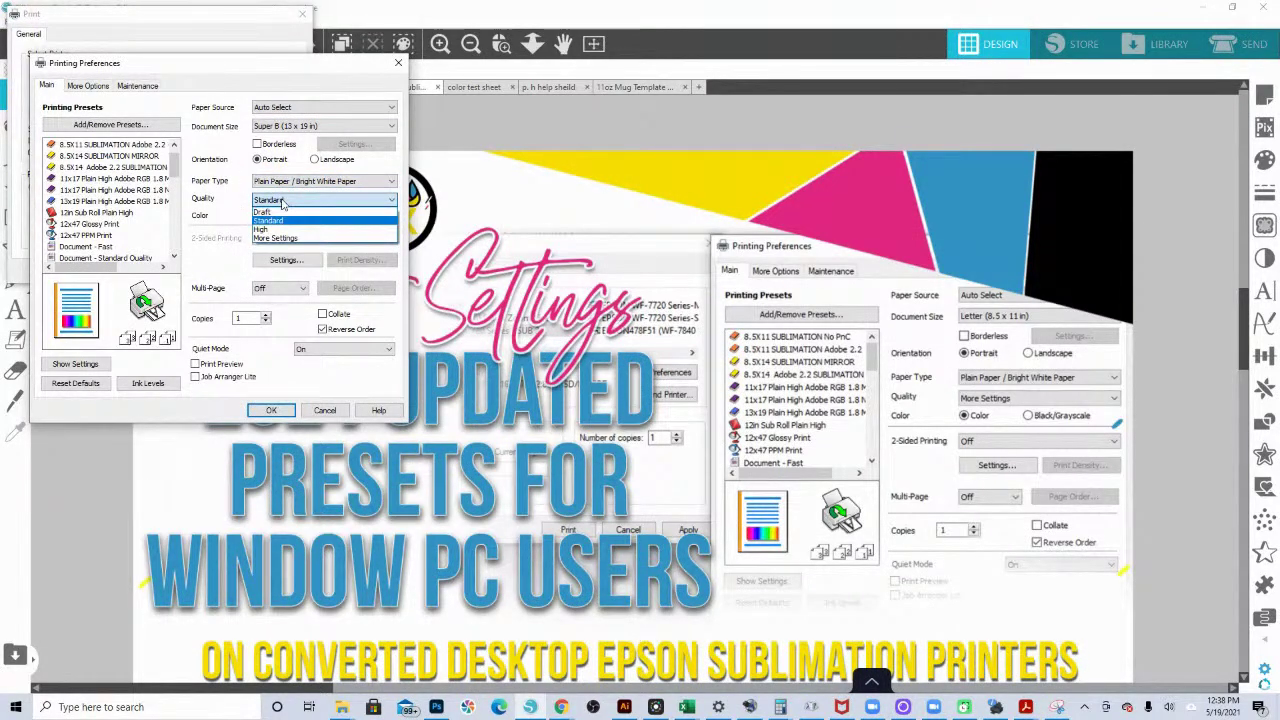
{"action": "left_click", "coordinate": [283, 240]}
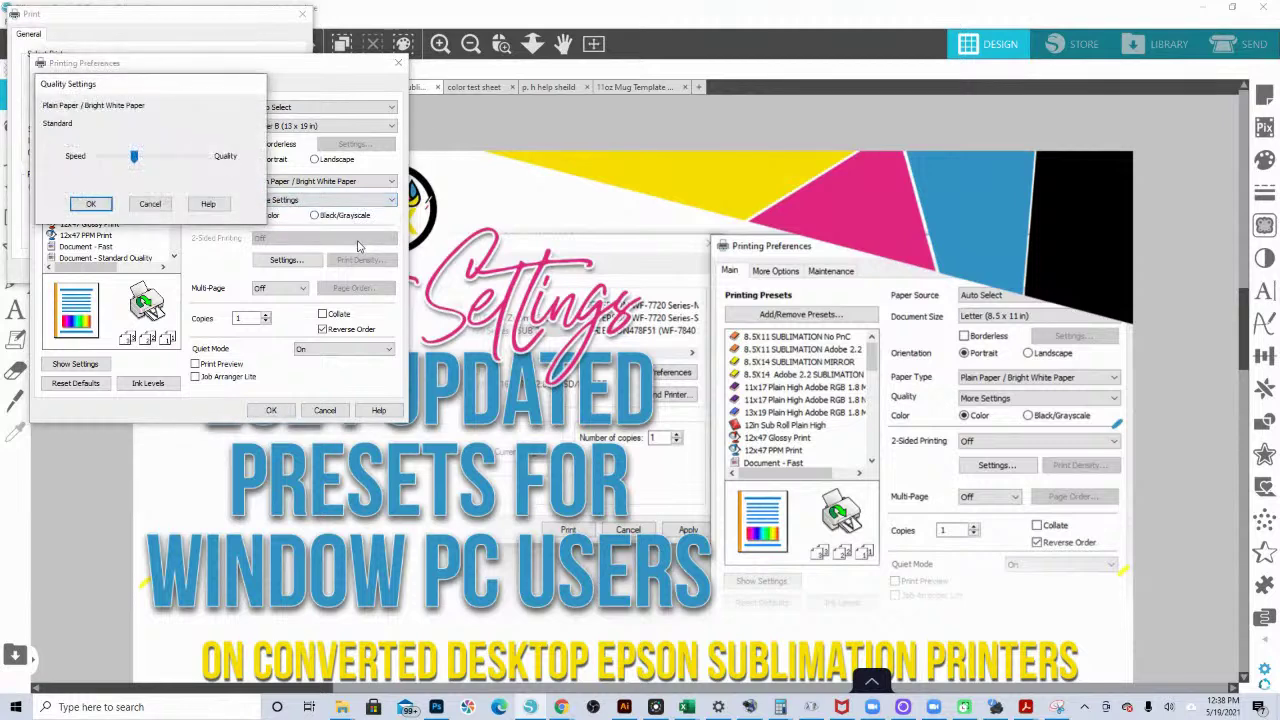
{"action": "left_click", "coordinate": [205, 160]}
{"action": "left_click", "coordinate": [91, 203]}
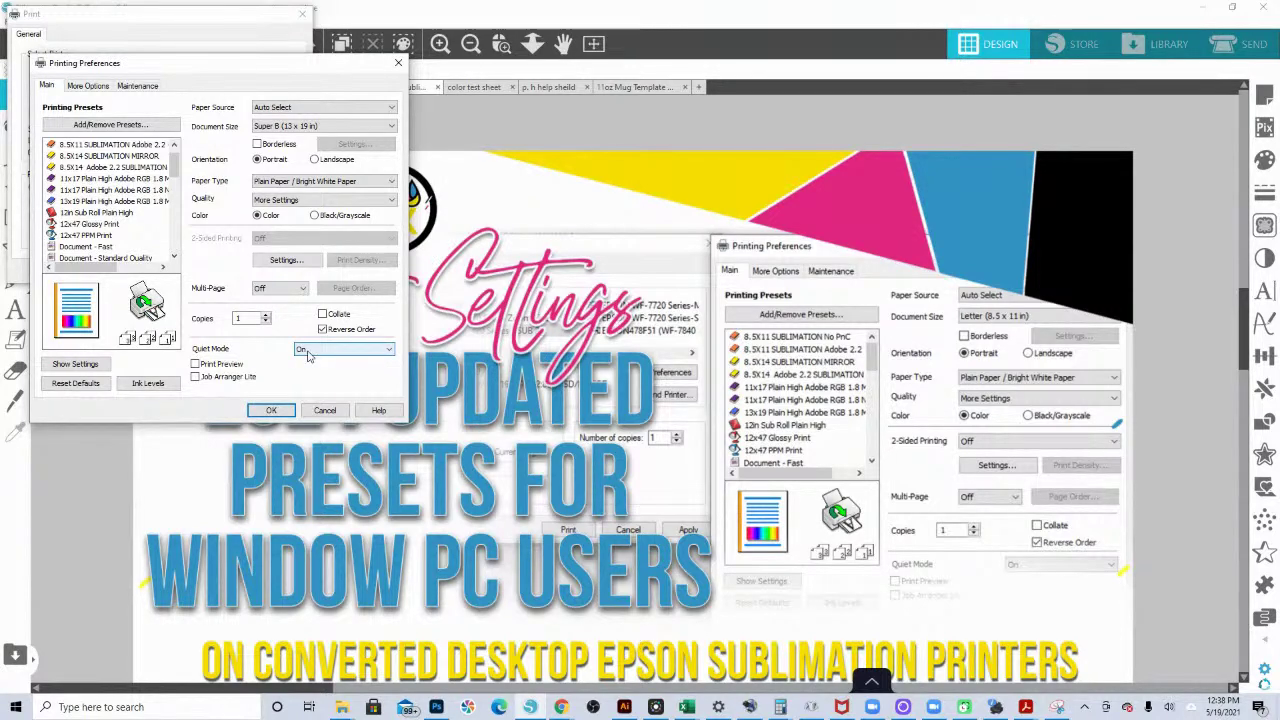
Step: Configure custom color correction with Adobe RGB, gamma 1.8 and density -5, and enable Mirror Image
{"action": "left_click", "coordinate": [87, 86]}
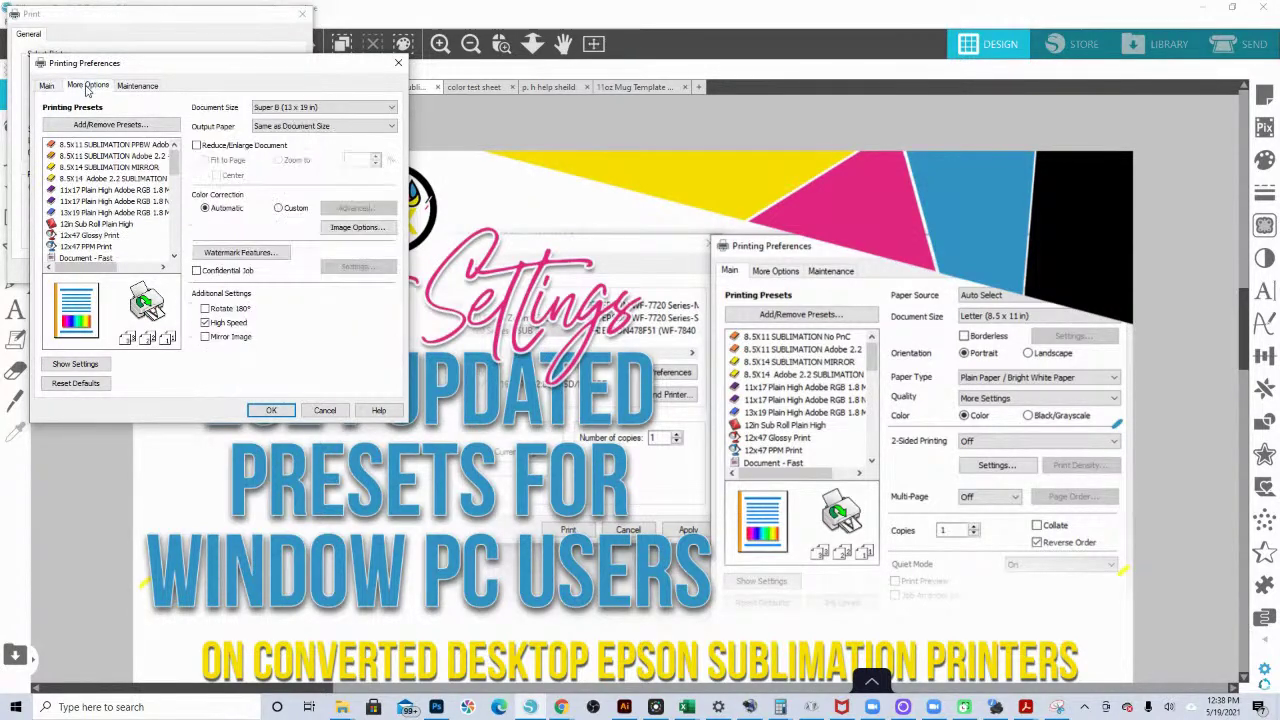
{"action": "left_click", "coordinate": [280, 208]}
{"action": "left_click", "coordinate": [340, 209]}
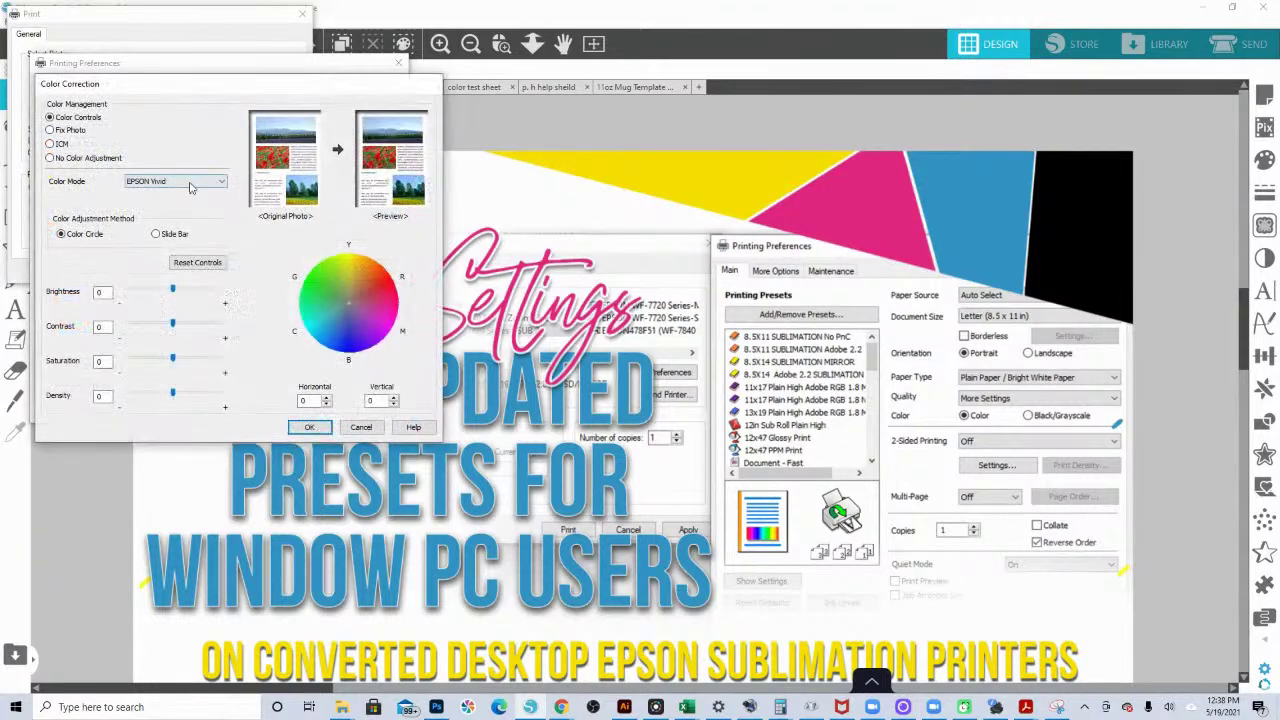
{"action": "left_click", "coordinate": [170, 181]}
{"action": "left_click", "coordinate": [170, 200]}
{"action": "left_click", "coordinate": [170, 203]}
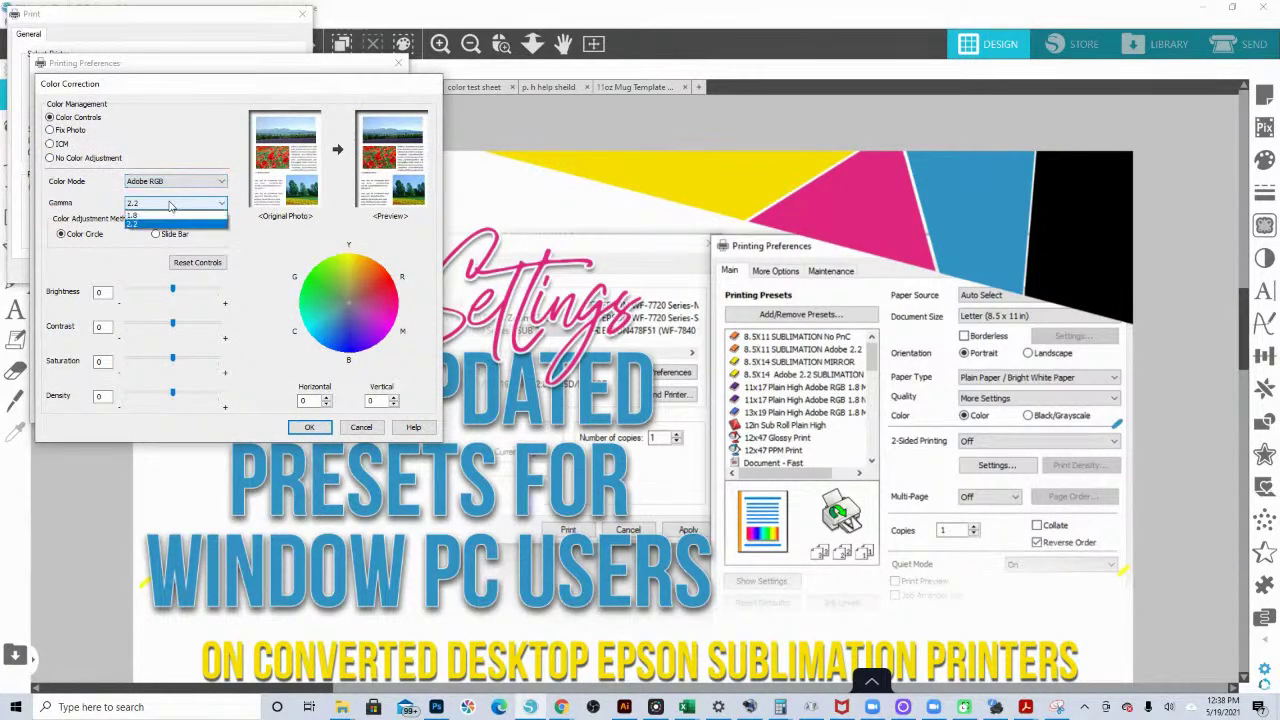
{"action": "left_click", "coordinate": [160, 216]}
{"action": "left_click_drag", "start_coordinate": [172, 392], "coordinate": [163, 392]}
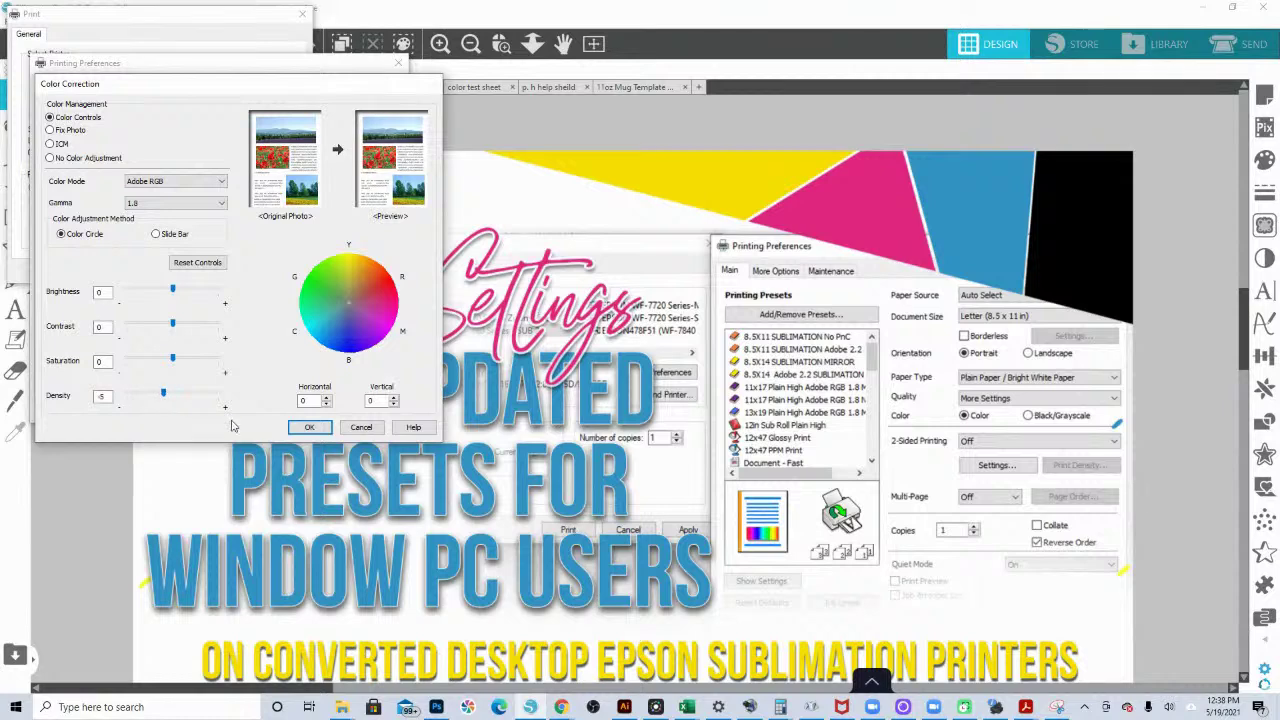
{"action": "left_click", "coordinate": [309, 428]}
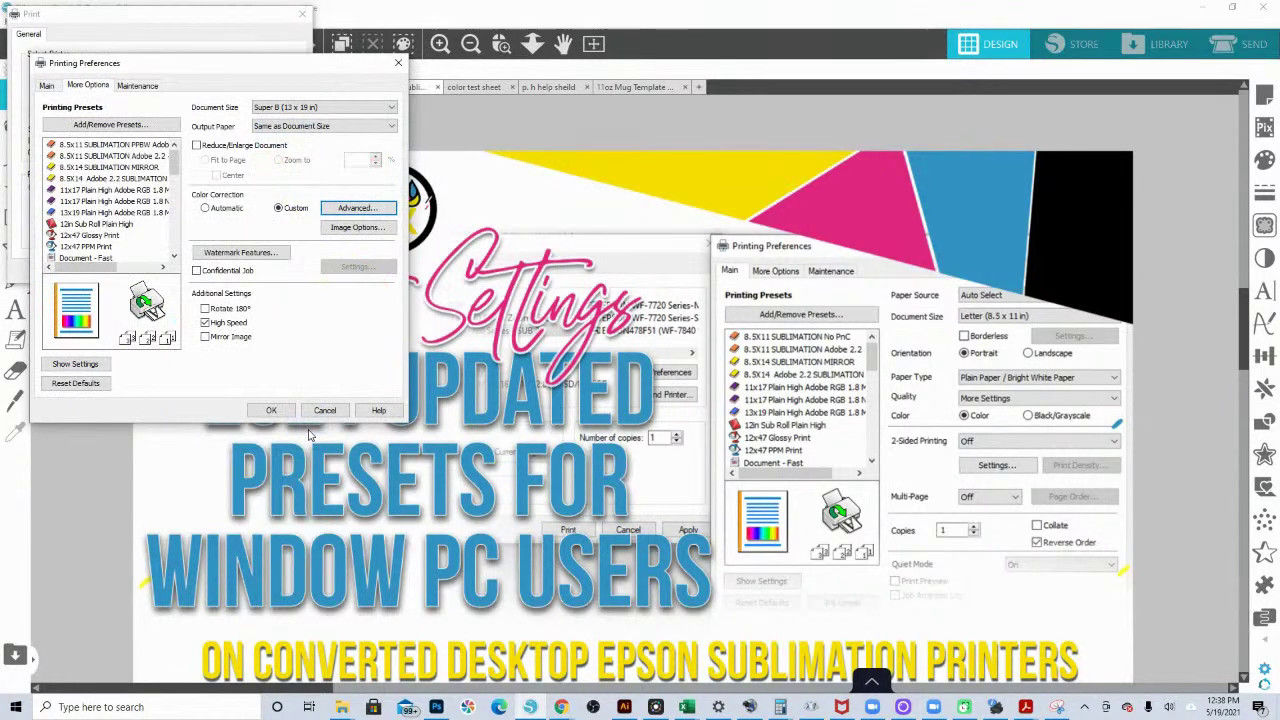
{"action": "left_click", "coordinate": [205, 337]}
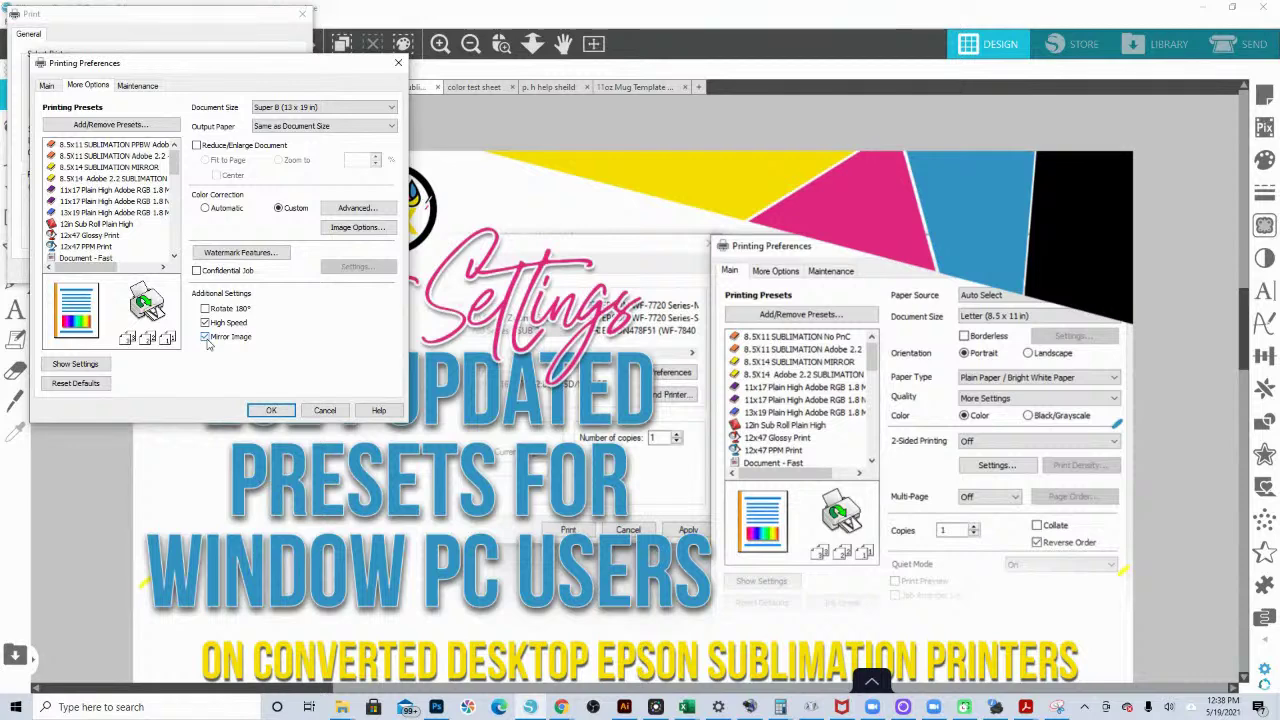
Step: Set the print density to -5% in the printer's extended settings
{"action": "left_click", "coordinate": [134, 90]}
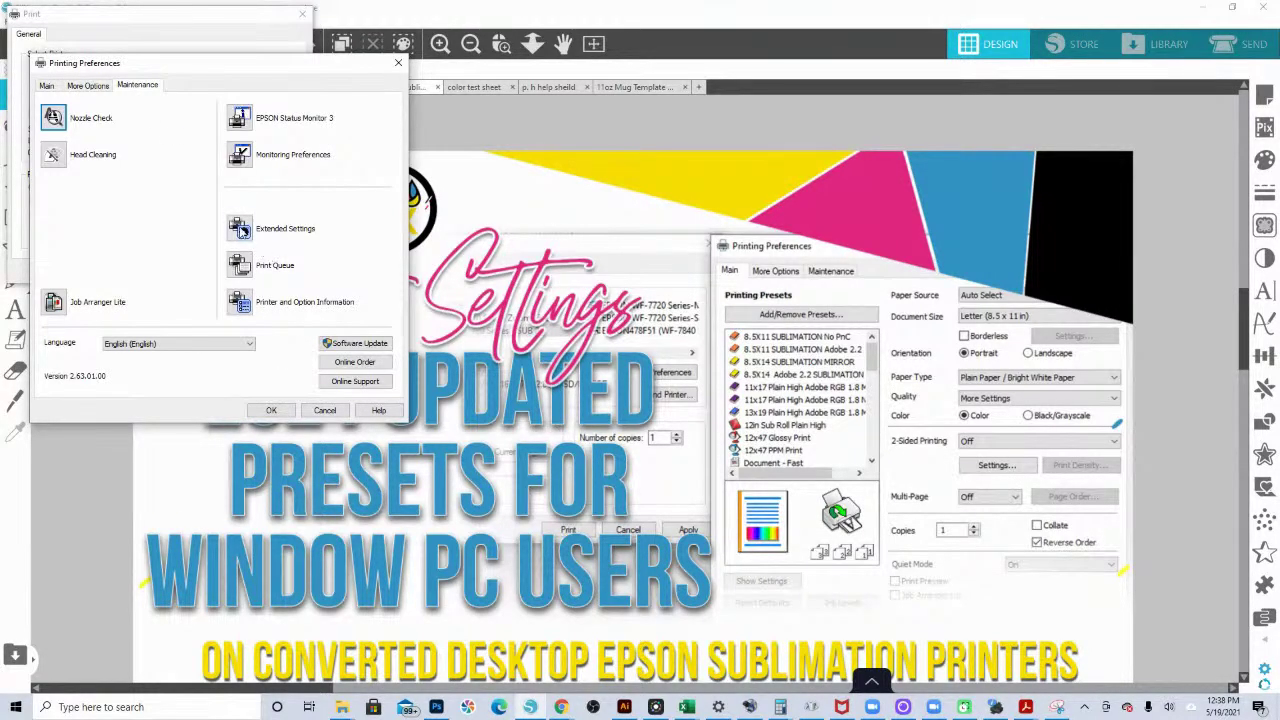
{"action": "left_click", "coordinate": [242, 231]}
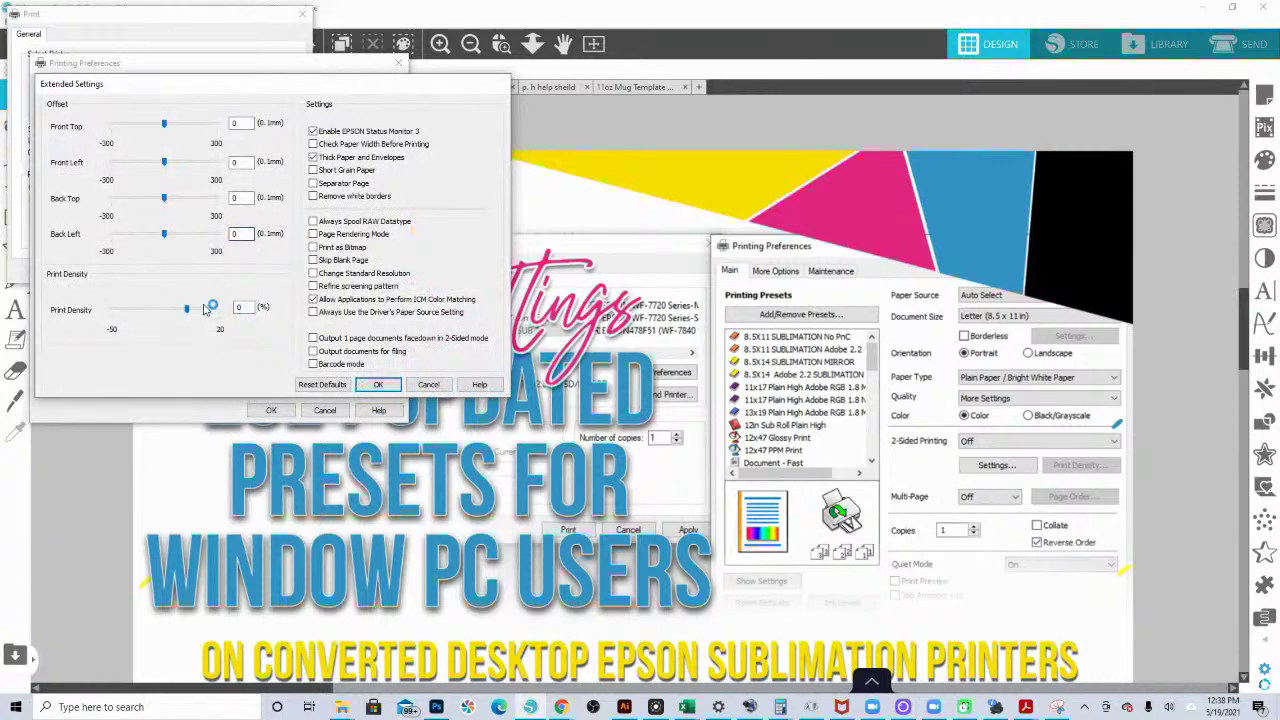
{"action": "left_click_drag", "start_coordinate": [187, 311], "coordinate": [178, 313]}
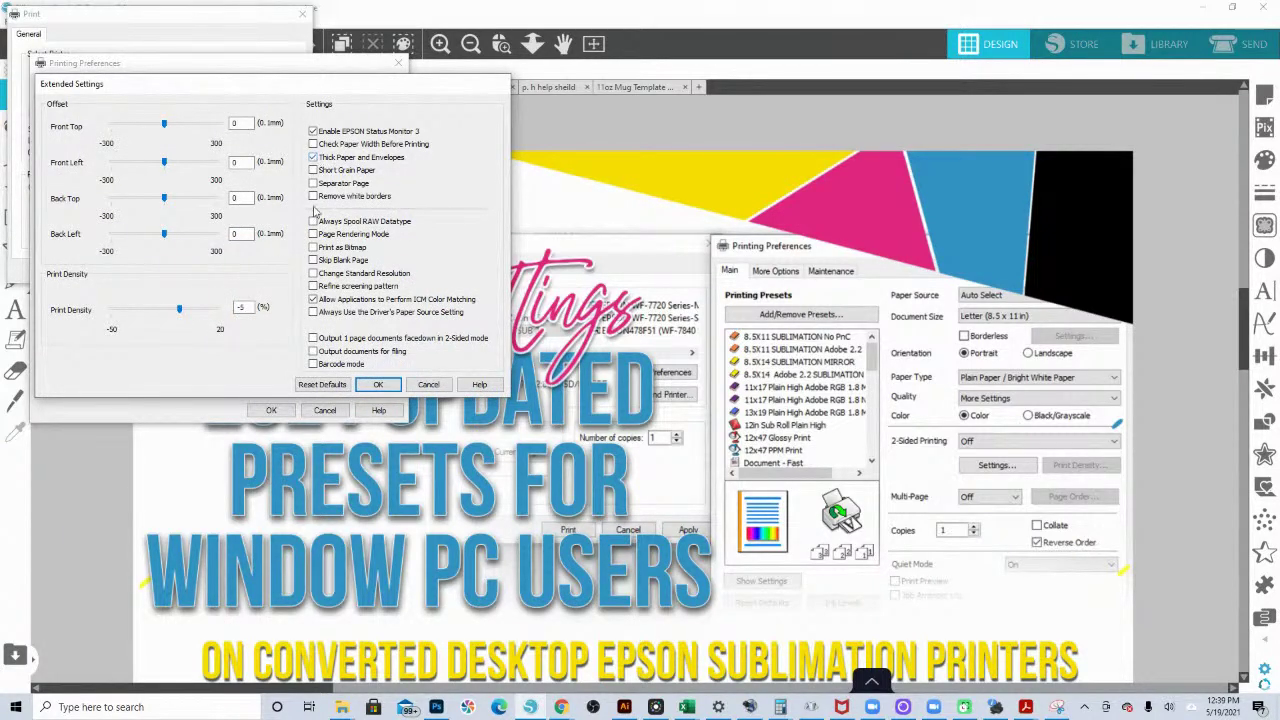
{"action": "left_click", "coordinate": [378, 384]}
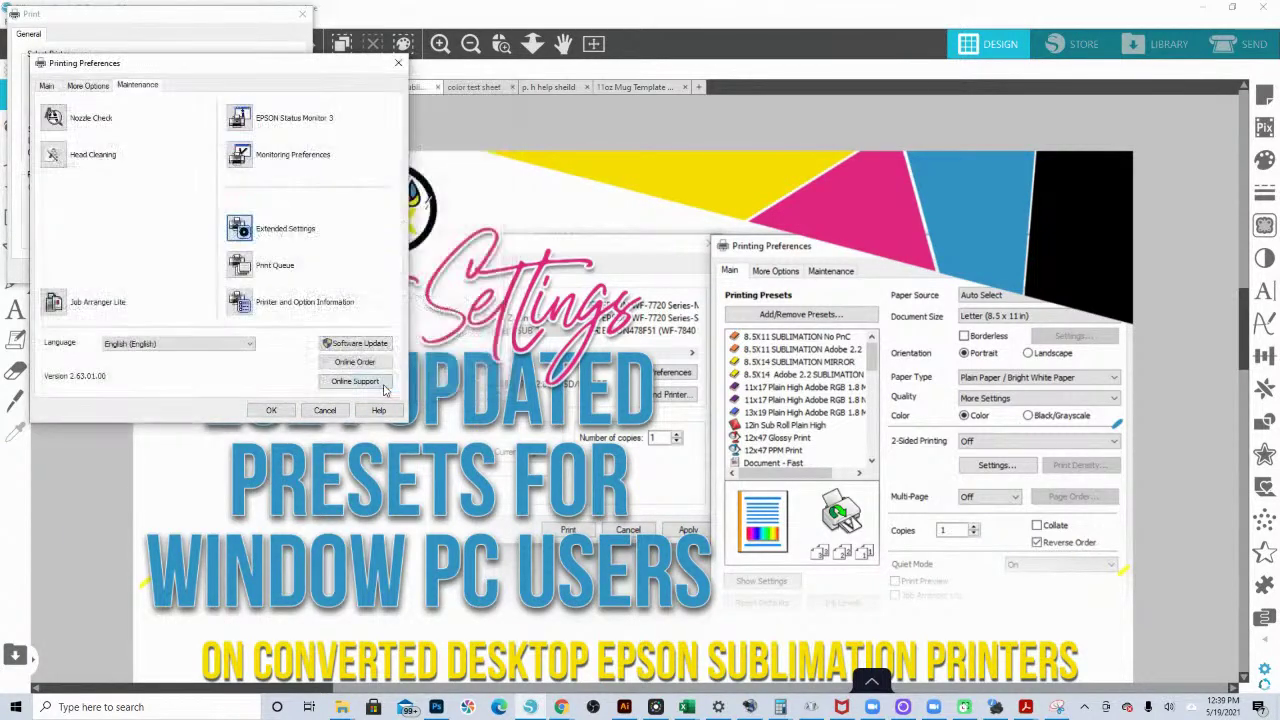
Step: Save the current print settings as a preset named "NEW 13x19 SUB Mirror ON" with a purple icon
{"action": "left_click", "coordinate": [85, 87]}
{"action": "left_click", "coordinate": [105, 126]}
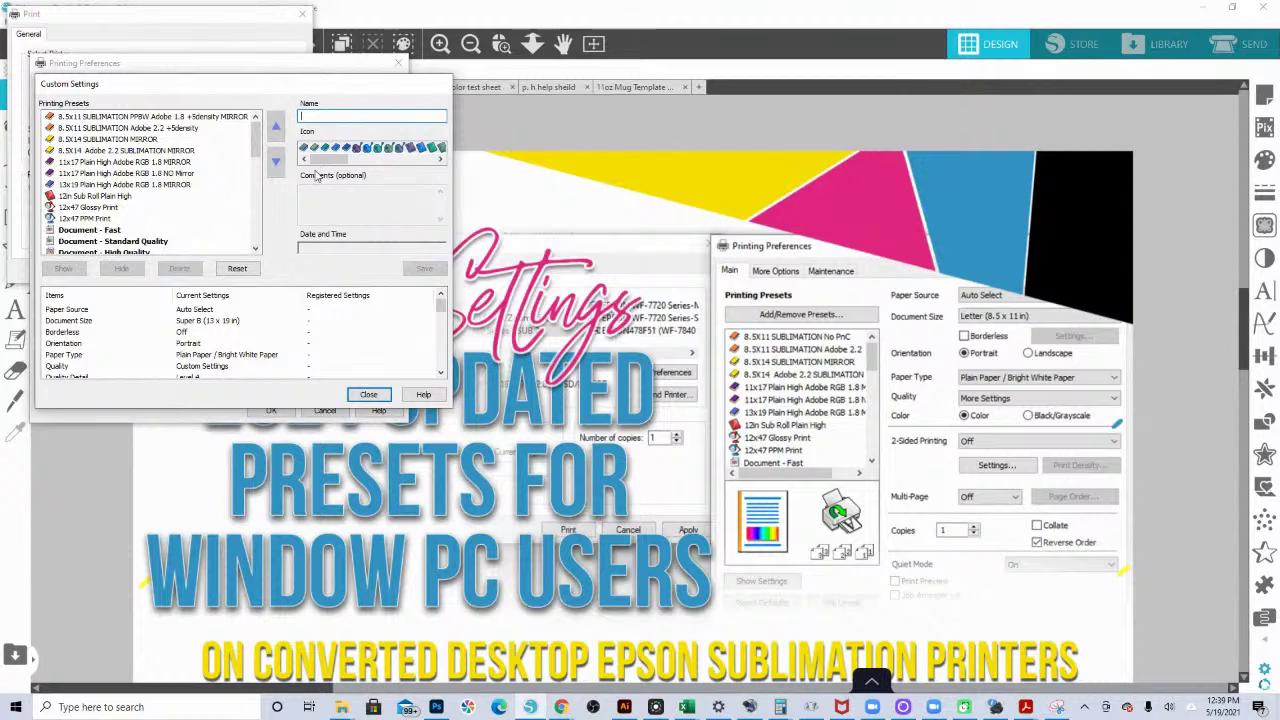
{"action": "type", "text": "NE"}
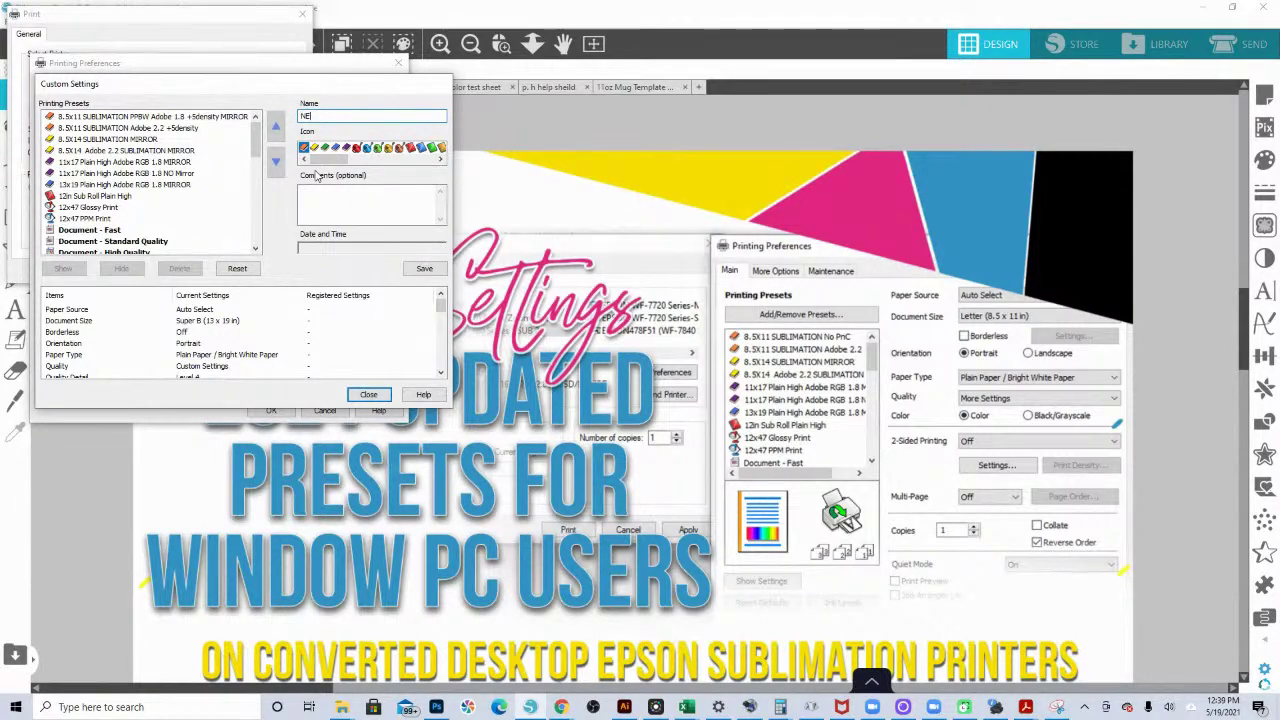
{"action": "type", "text": "W 13x19 SUB Mirror ON"}
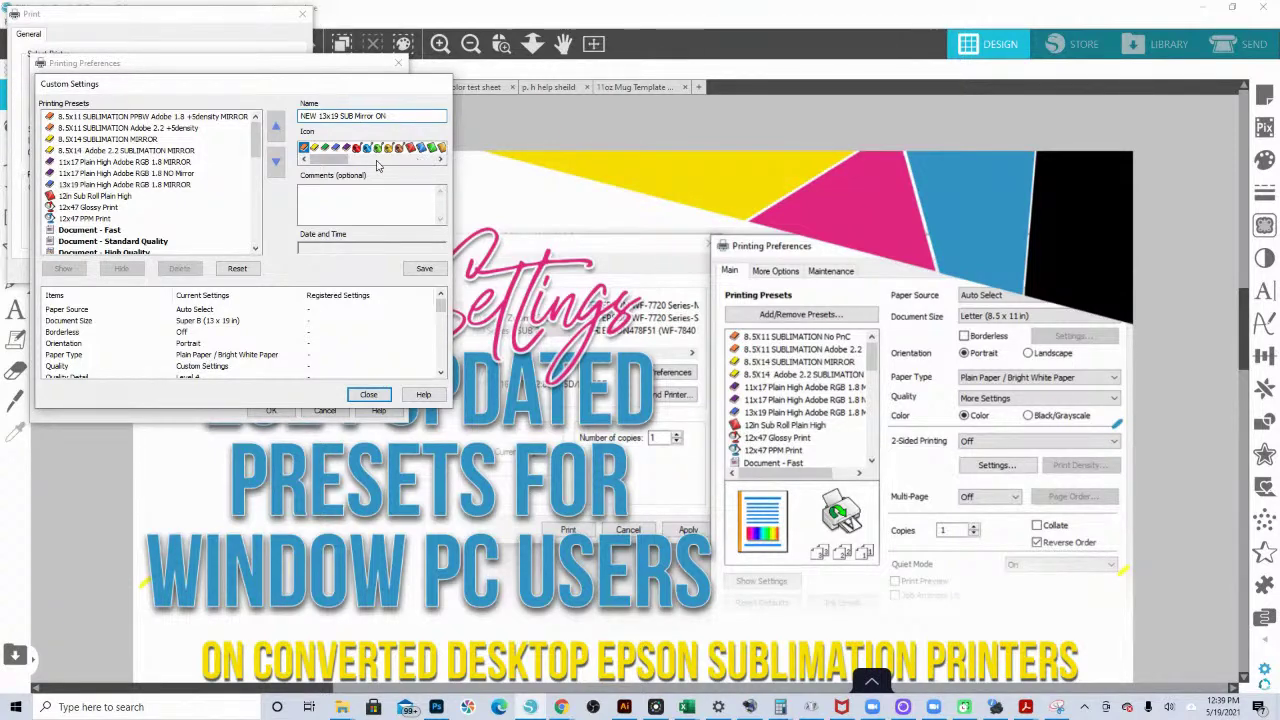
{"action": "left_click", "coordinate": [440, 161]}
{"action": "left_click", "coordinate": [440, 161]}
{"action": "left_click", "coordinate": [440, 161]}
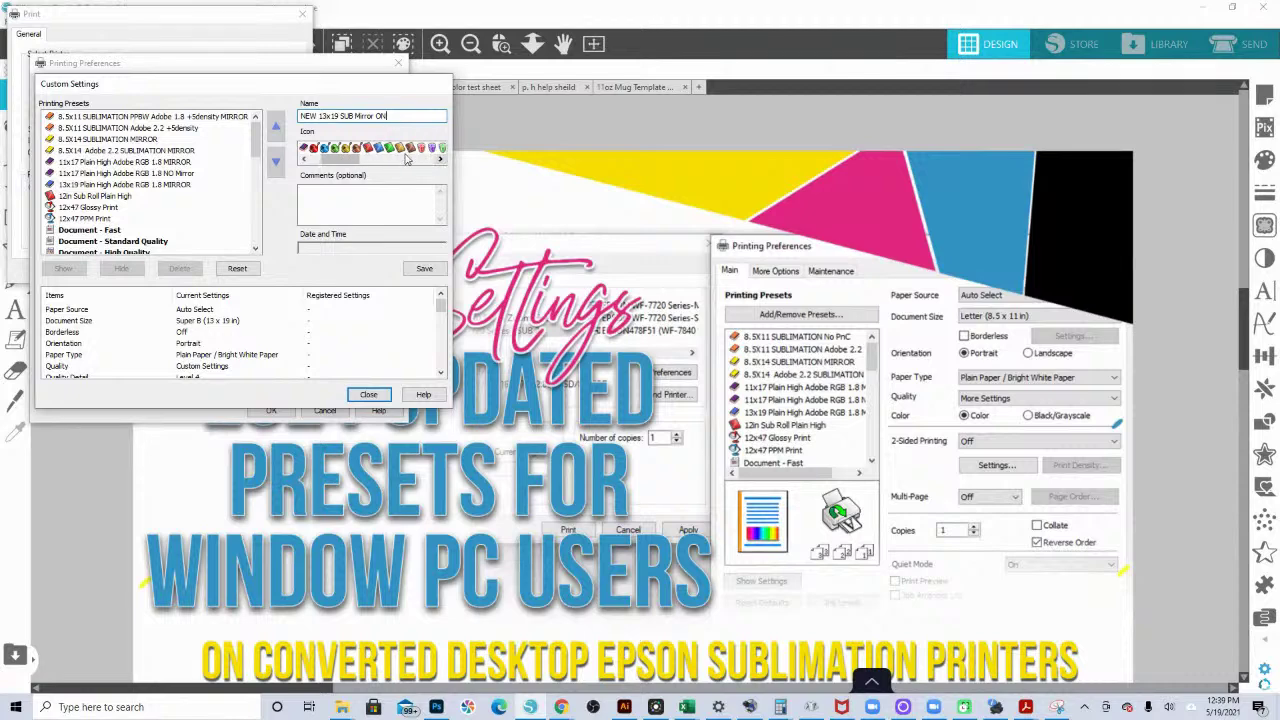
{"action": "left_click", "coordinate": [432, 151]}
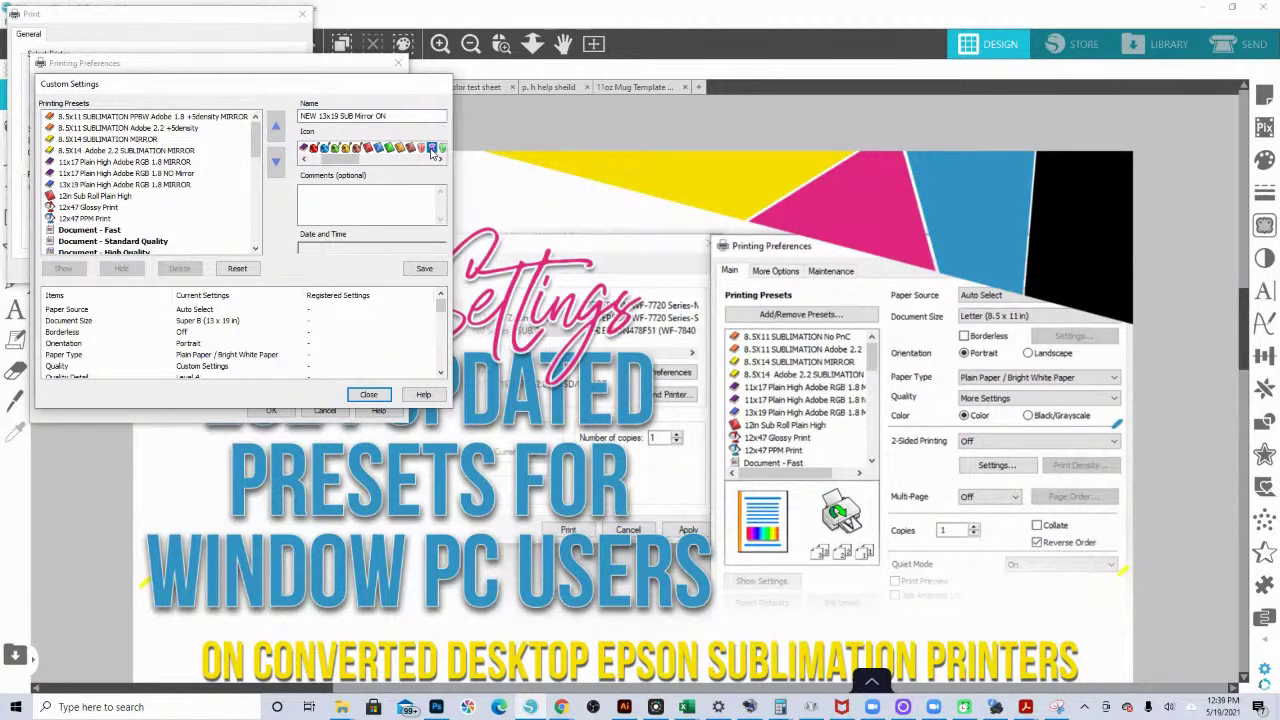
{"action": "left_click", "coordinate": [424, 268]}
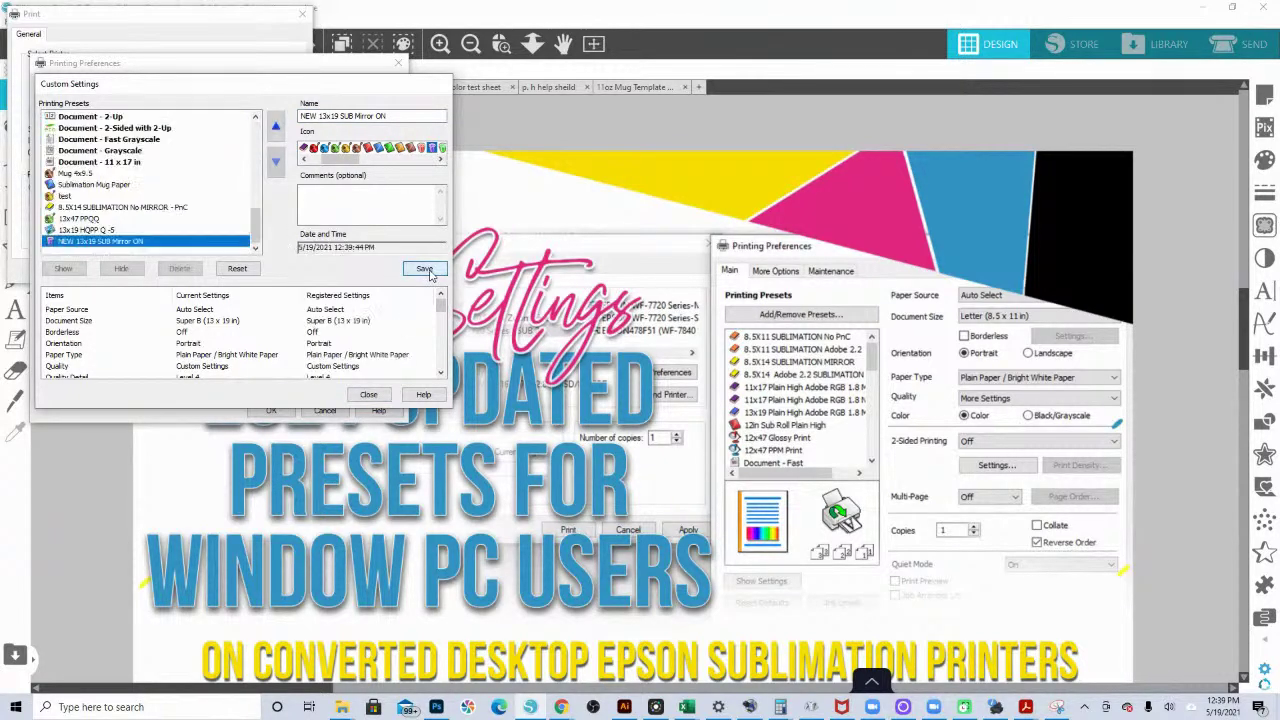
Step: Move the "NEW 13x19 SUB Mirror ON" preset to the top of the printing presets
{"action": "left_click", "coordinate": [276, 128]}
{"action": "left_click", "coordinate": [276, 128]}
{"action": "left_click", "coordinate": [276, 128]}
{"action": "left_click", "coordinate": [276, 128]}
{"action": "left_click", "coordinate": [276, 128]}
{"action": "left_click", "coordinate": [276, 128]}
{"action": "left_click", "coordinate": [276, 128]}
{"action": "left_click", "coordinate": [276, 128]}
{"action": "left_click", "coordinate": [276, 128]}
{"action": "left_click", "coordinate": [276, 128]}
{"action": "left_click", "coordinate": [276, 128]}
{"action": "left_click", "coordinate": [276, 128]}
{"action": "left_click", "coordinate": [276, 128]}
{"action": "left_click", "coordinate": [276, 128]}
{"action": "left_click", "coordinate": [276, 128]}
{"action": "left_click", "coordinate": [276, 128]}
{"action": "left_click", "coordinate": [276, 128]}
{"action": "left_click", "coordinate": [276, 128]}
{"action": "left_click", "coordinate": [276, 128]}
{"action": "left_click", "coordinate": [276, 128]}
{"action": "left_click", "coordinate": [276, 128]}
{"action": "left_click", "coordinate": [276, 128]}
{"action": "left_click", "coordinate": [276, 128]}
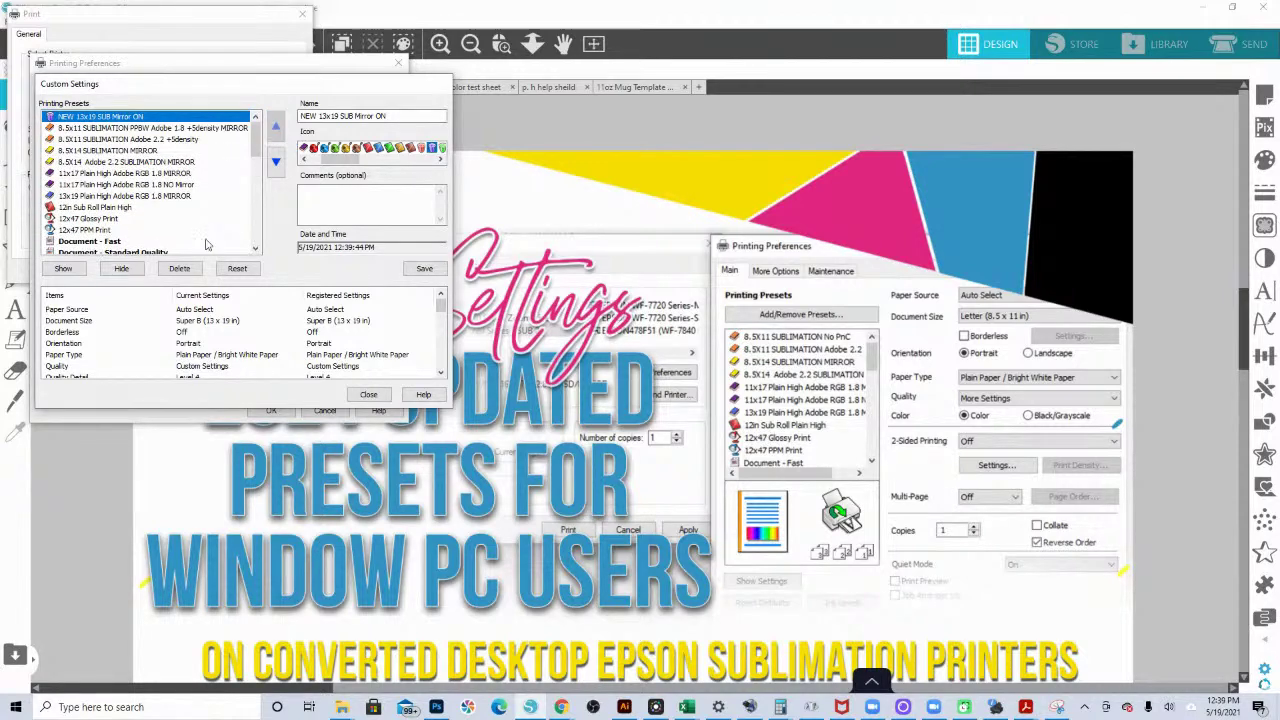
Step: Hide the default Document presets Fast, Standard Quality, High Quality and 2-Sided
{"action": "scroll", "coordinate": [172, 228], "scroll_direction": "down", "scroll_amount": 1}
{"action": "left_click", "coordinate": [104, 218]}
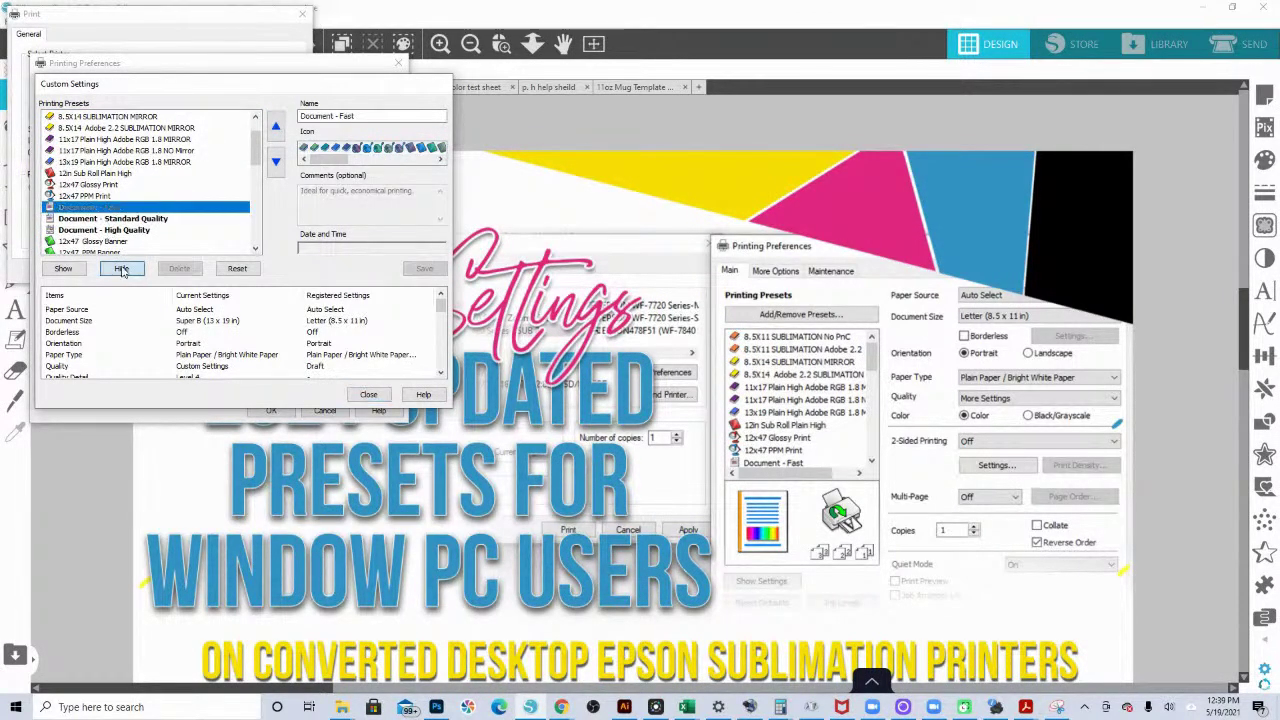
{"action": "left_click", "coordinate": [121, 268]}
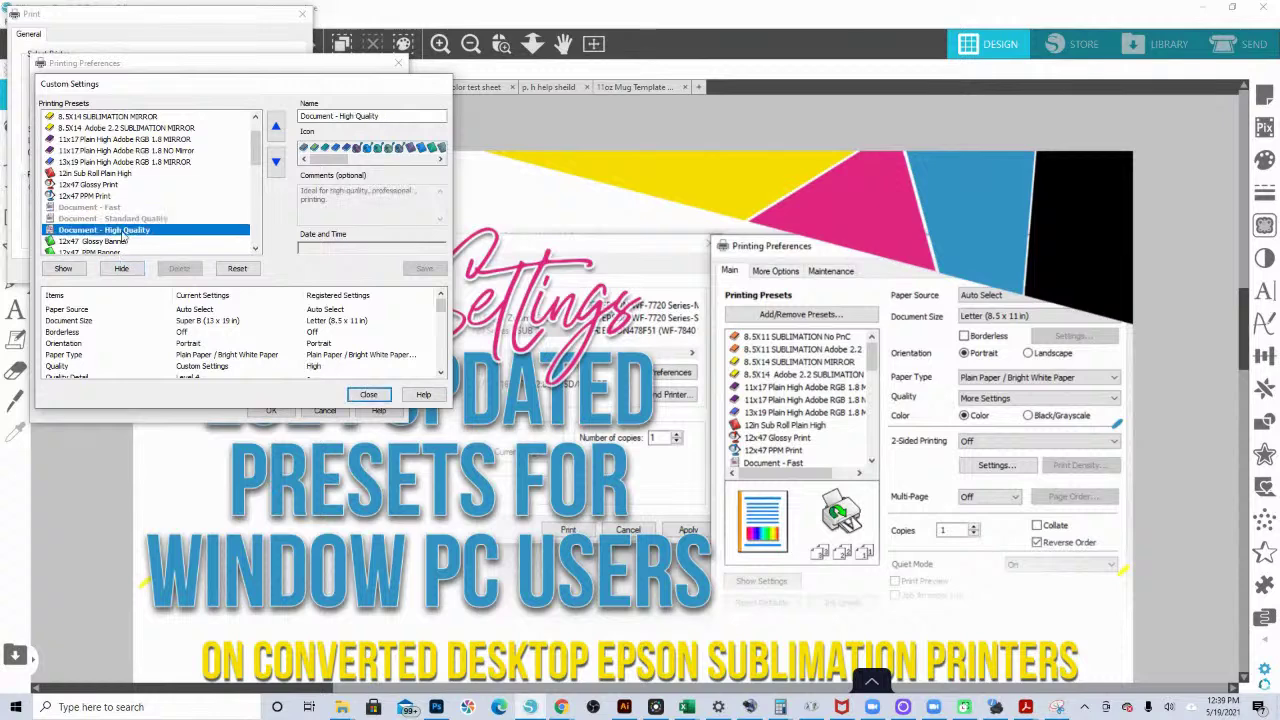
{"action": "left_click", "coordinate": [121, 268]}
{"action": "scroll", "coordinate": [127, 222], "scroll_direction": "down", "scroll_amount": 4}
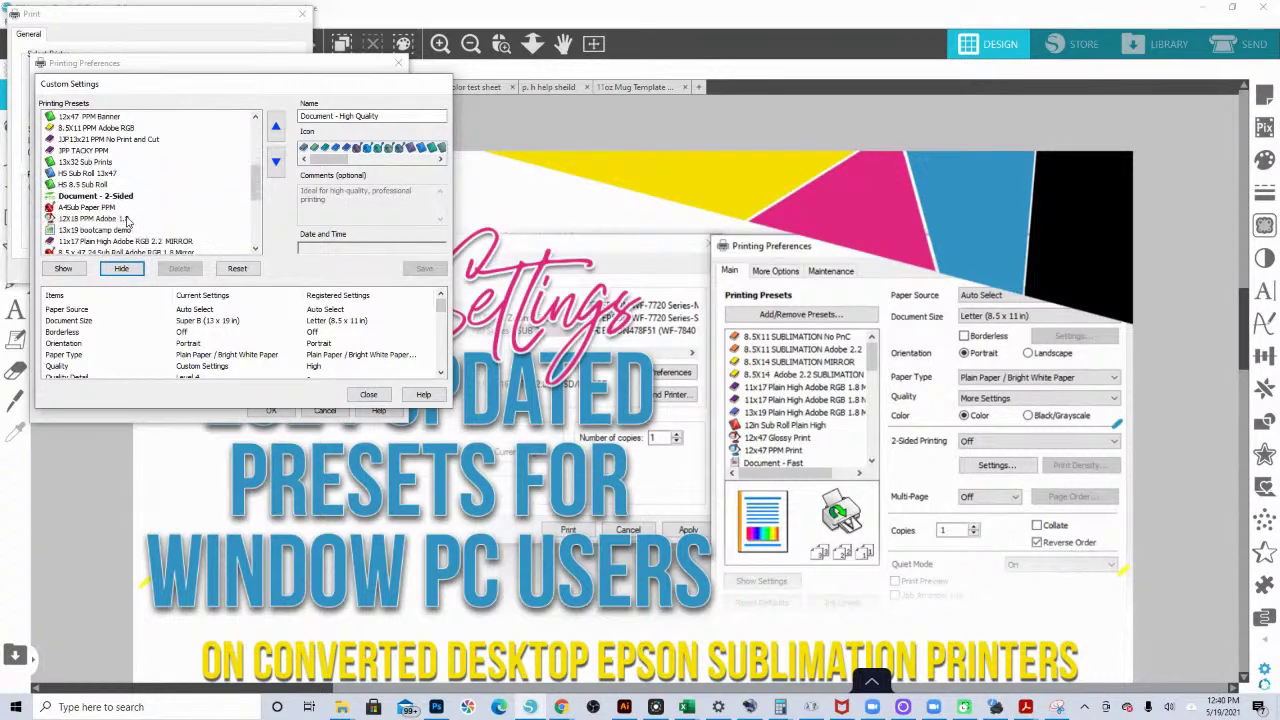
{"action": "left_click", "coordinate": [95, 196]}
{"action": "left_click", "coordinate": [121, 268]}
Step: Hide the default Document presets 2-Up, 2-Sided with 2-Up and Fast Grayscale
{"action": "scroll", "coordinate": [106, 208], "scroll_direction": "down", "scroll_amount": 3}
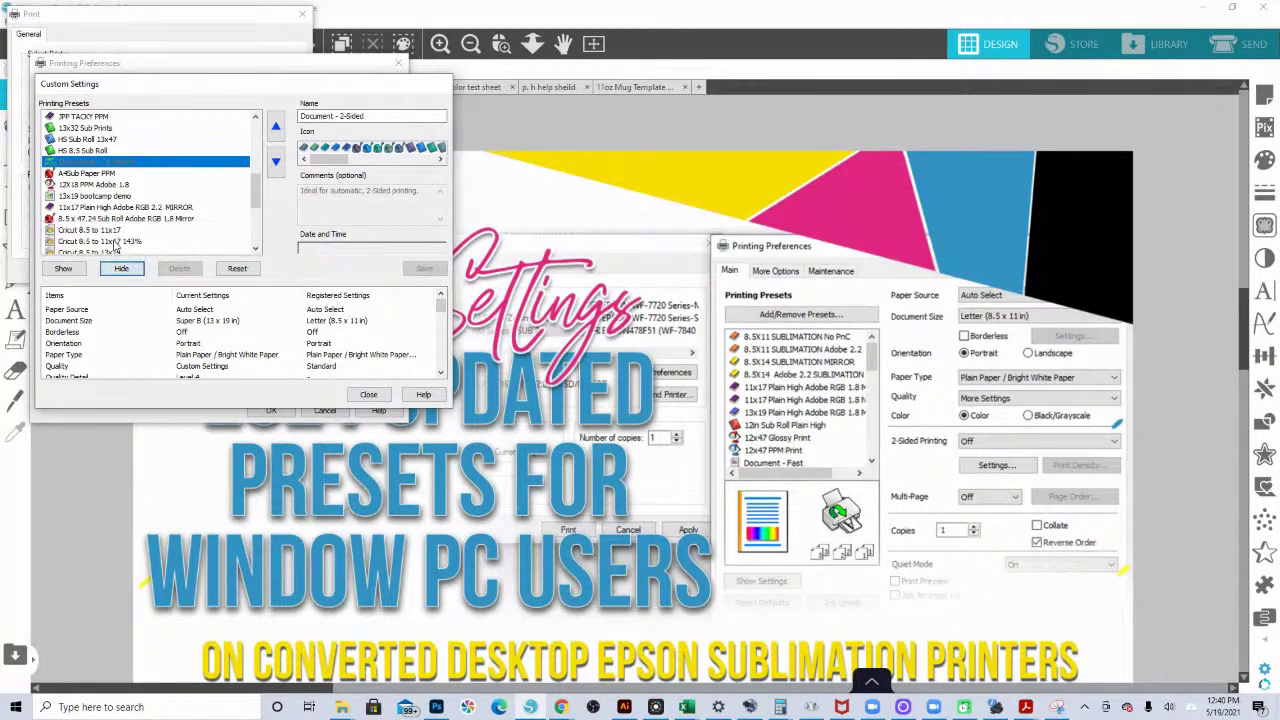
{"action": "left_click", "coordinate": [104, 198]}
{"action": "left_click", "coordinate": [121, 268]}
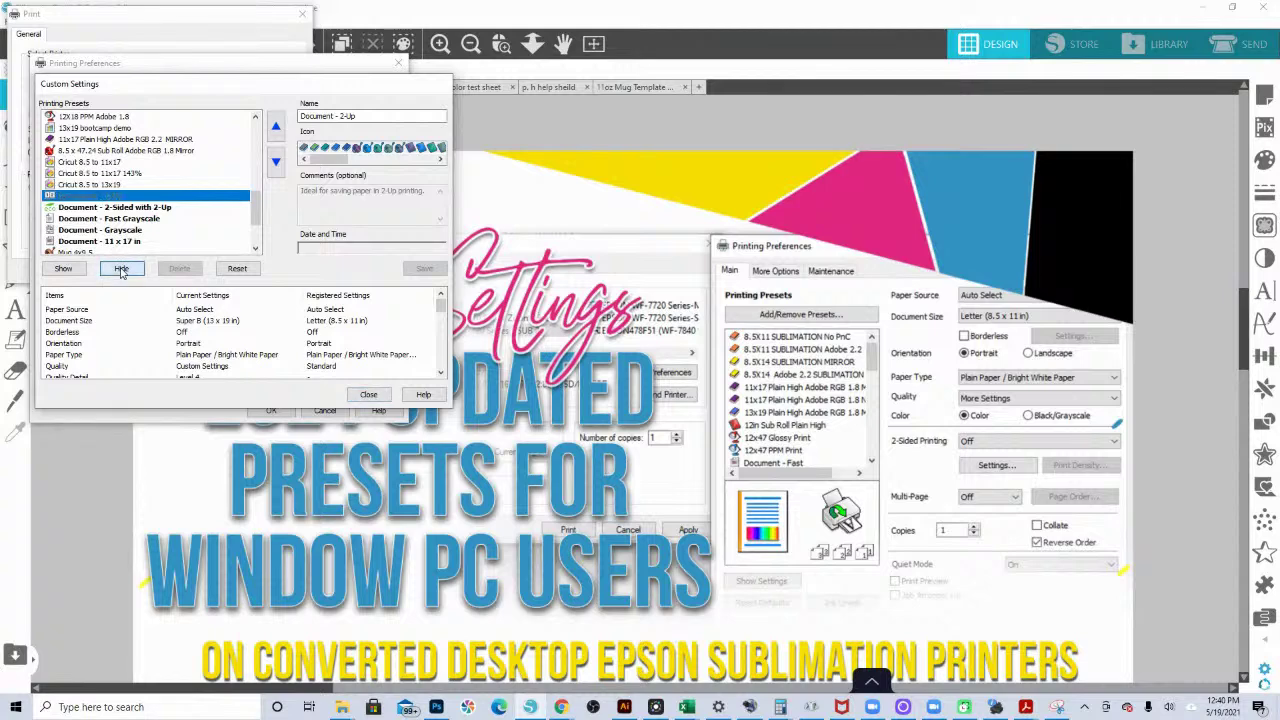
{"action": "left_click", "coordinate": [121, 268]}
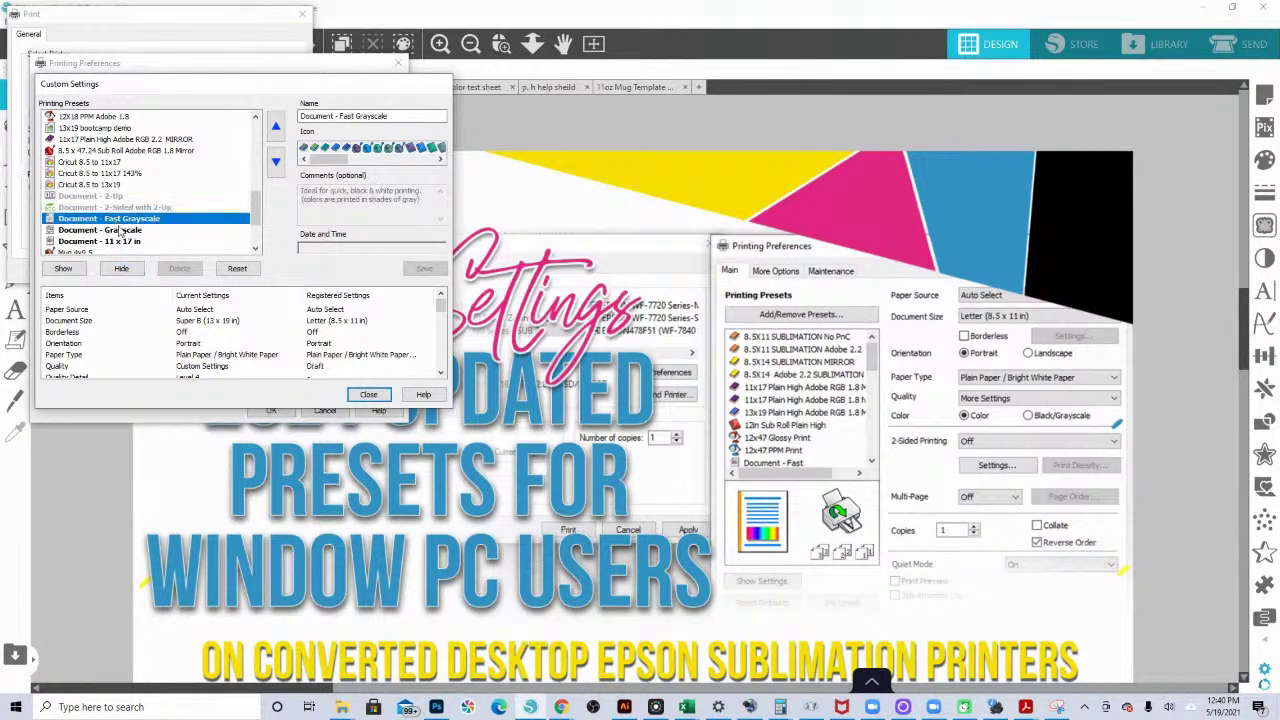
{"action": "left_click", "coordinate": [121, 268]}
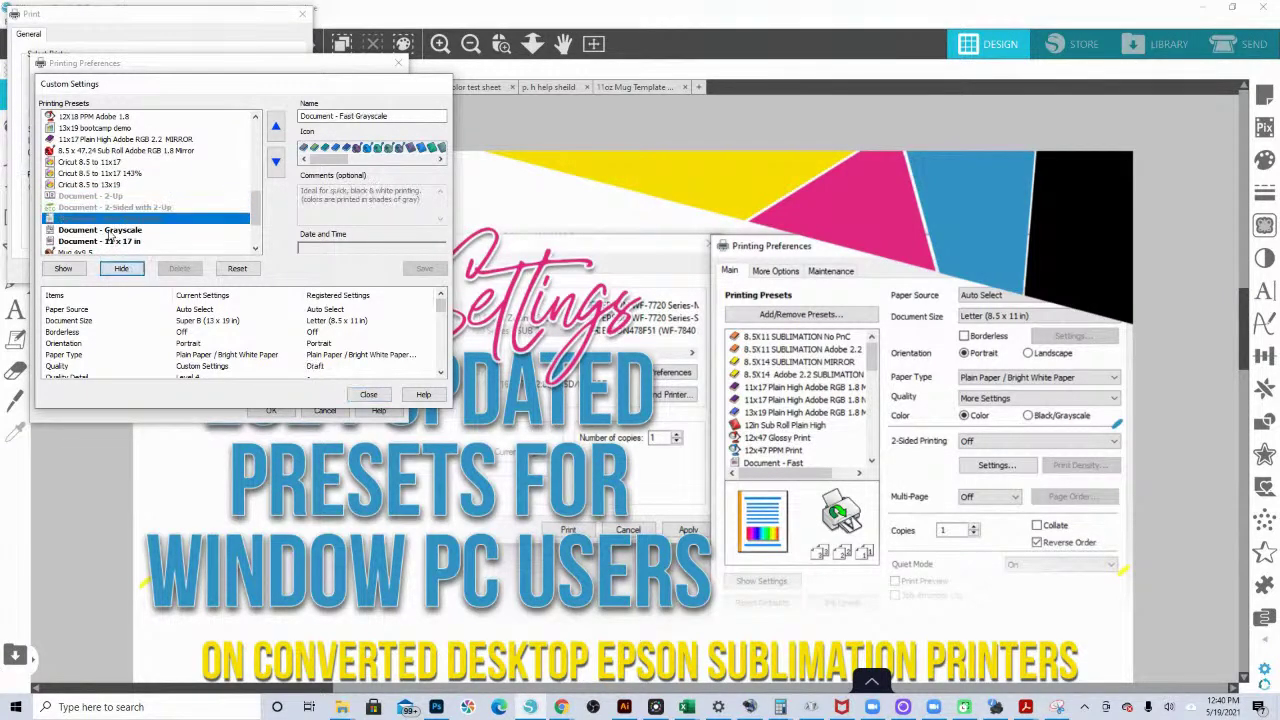
Step: Hide the default Document presets Grayscale and 11 x 17 in, and close the custom presets editor
{"action": "left_click", "coordinate": [121, 268]}
{"action": "left_click", "coordinate": [121, 268]}
{"action": "scroll", "coordinate": [82, 228], "scroll_direction": "down", "scroll_amount": 2}
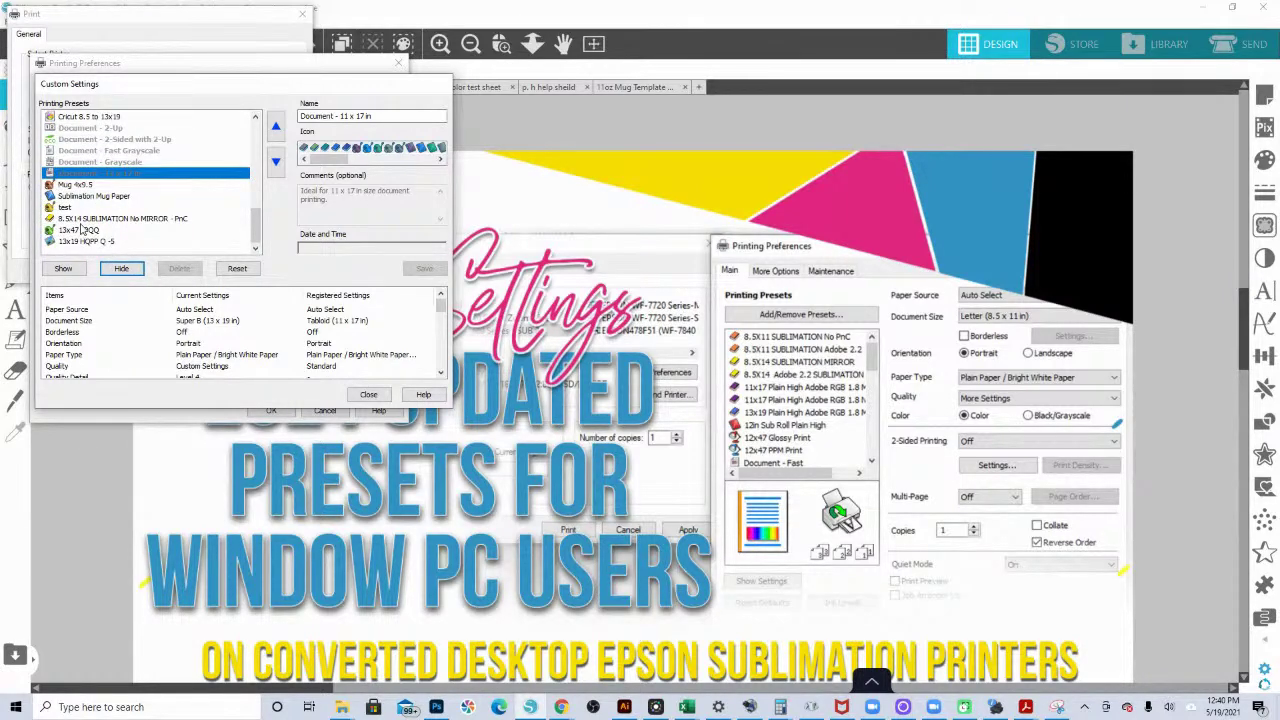
{"action": "scroll", "coordinate": [139, 249], "scroll_direction": "up", "scroll_amount": 6}
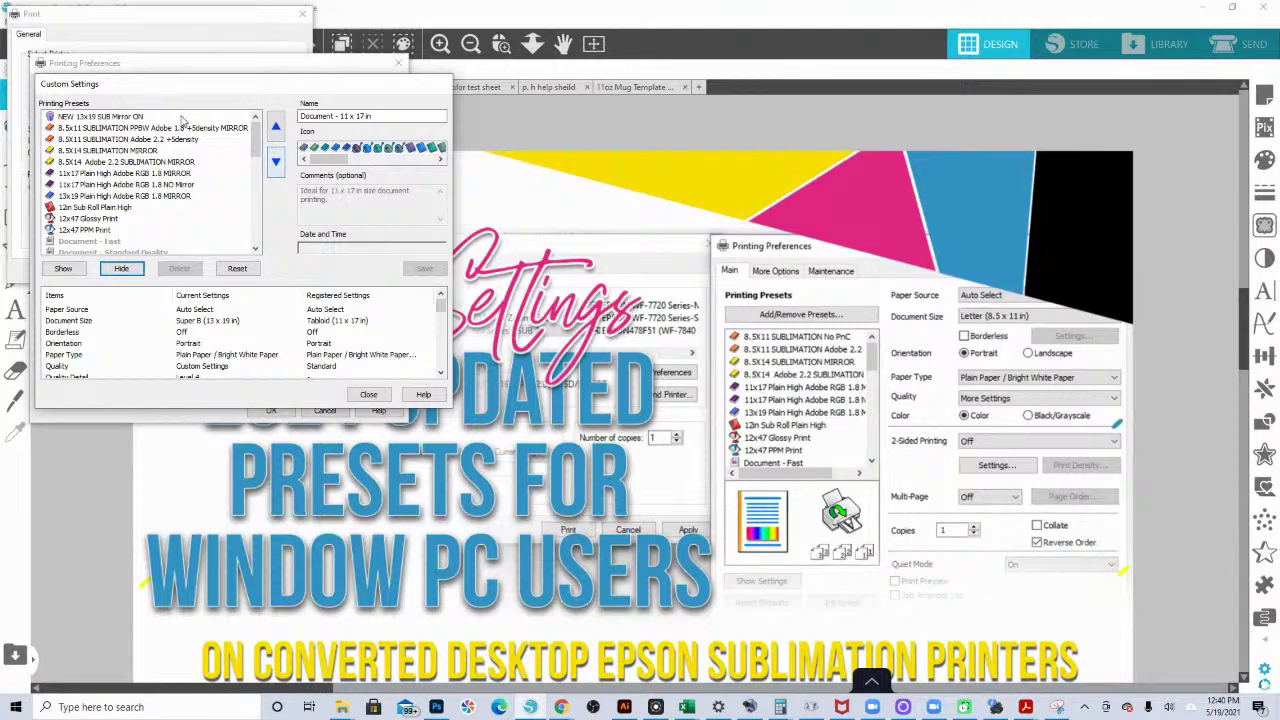
{"action": "left_click", "coordinate": [370, 395]}
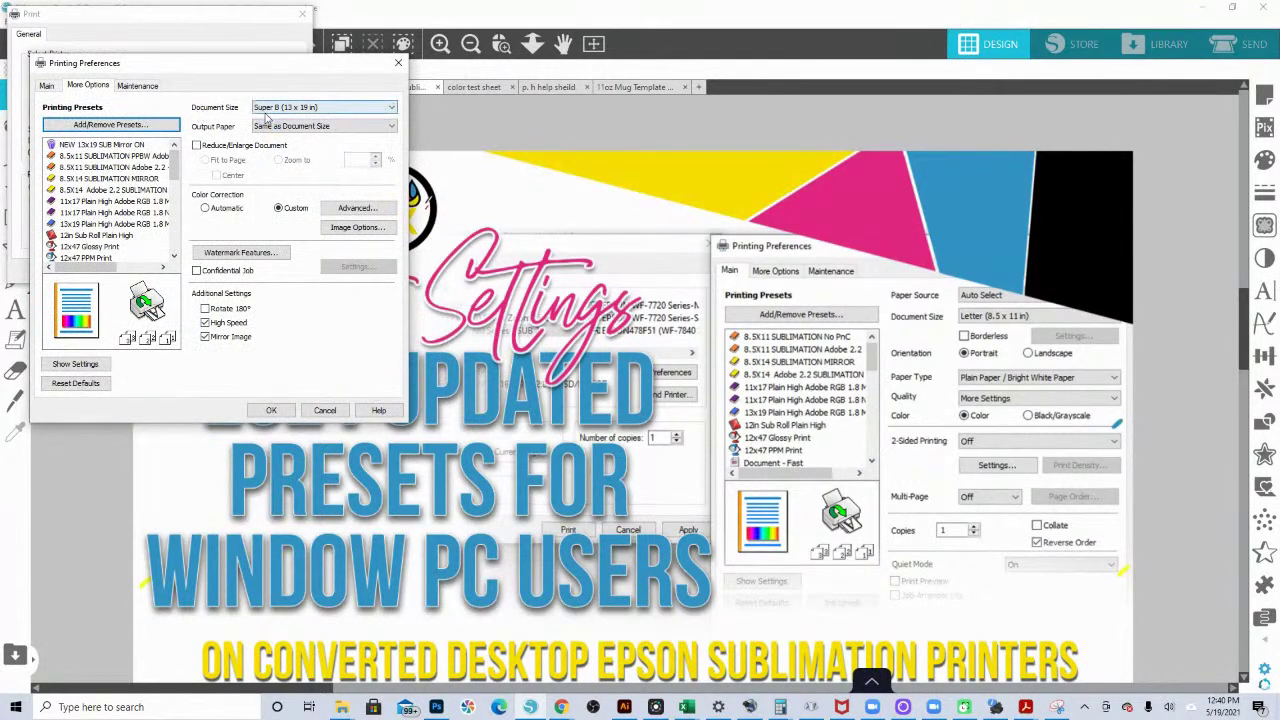
Step: View the User-Defined paper size settings among the document sizes and cancel without defining a size
{"action": "left_click", "coordinate": [48, 86]}
{"action": "left_click", "coordinate": [264, 125]}
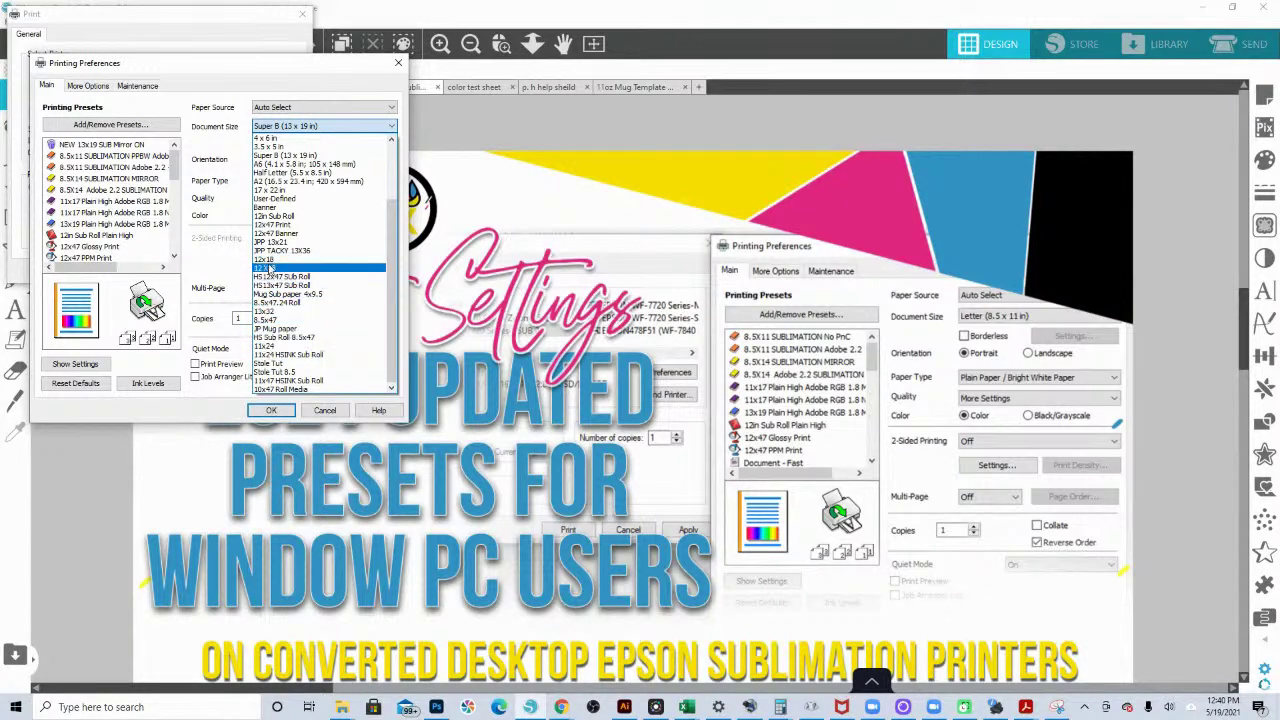
{"action": "left_click", "coordinate": [270, 198]}
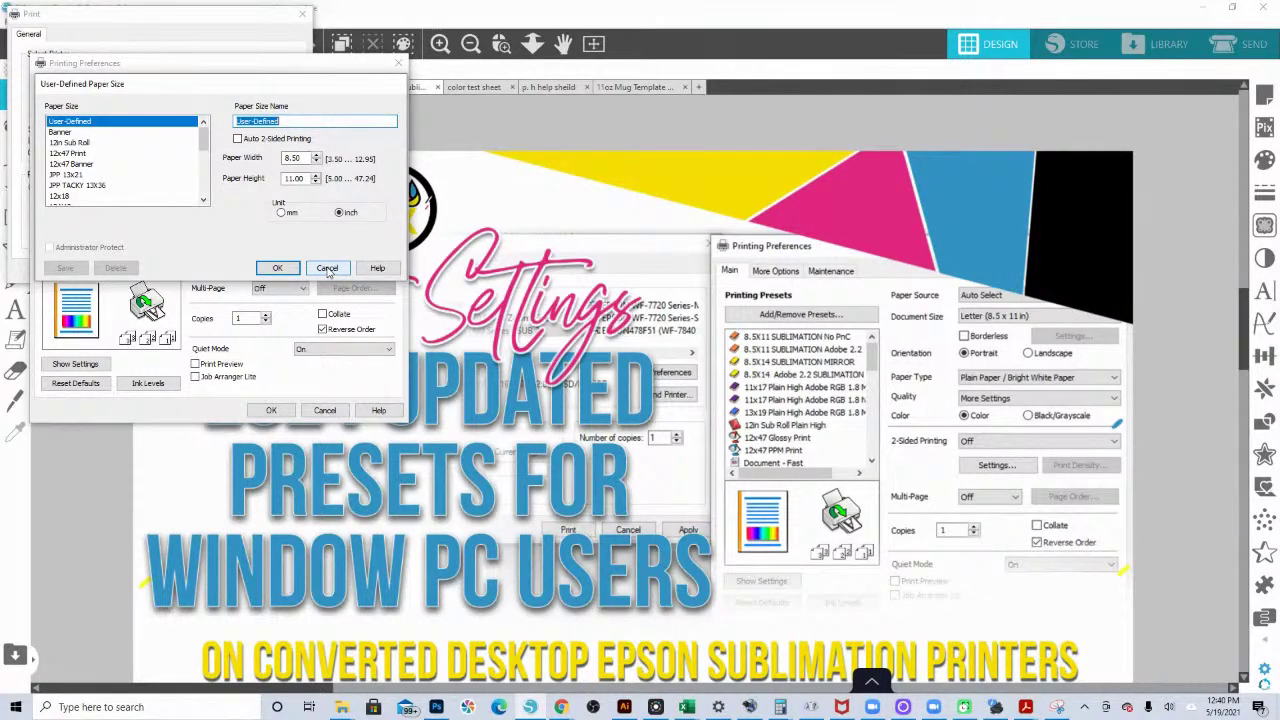
{"action": "left_click", "coordinate": [328, 269]}
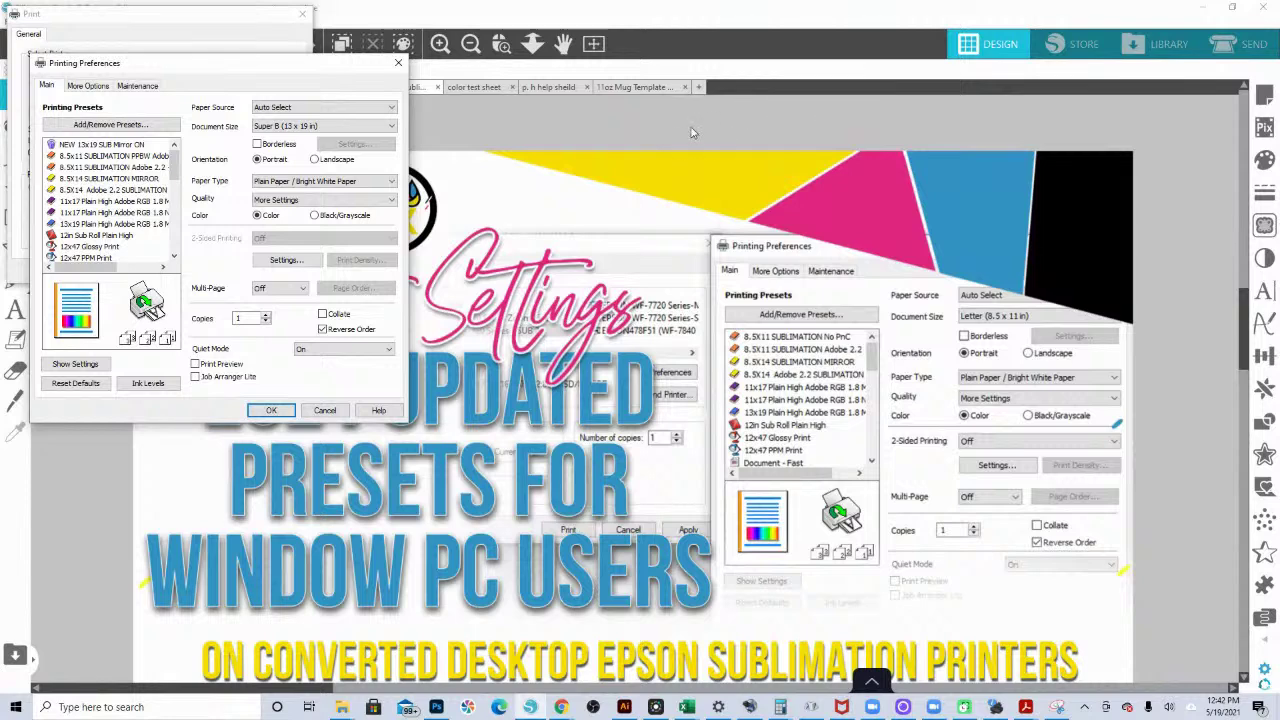
Step: Cancel the printing preferences and the print dialog to return to the design
{"action": "left_click", "coordinate": [324, 410]}
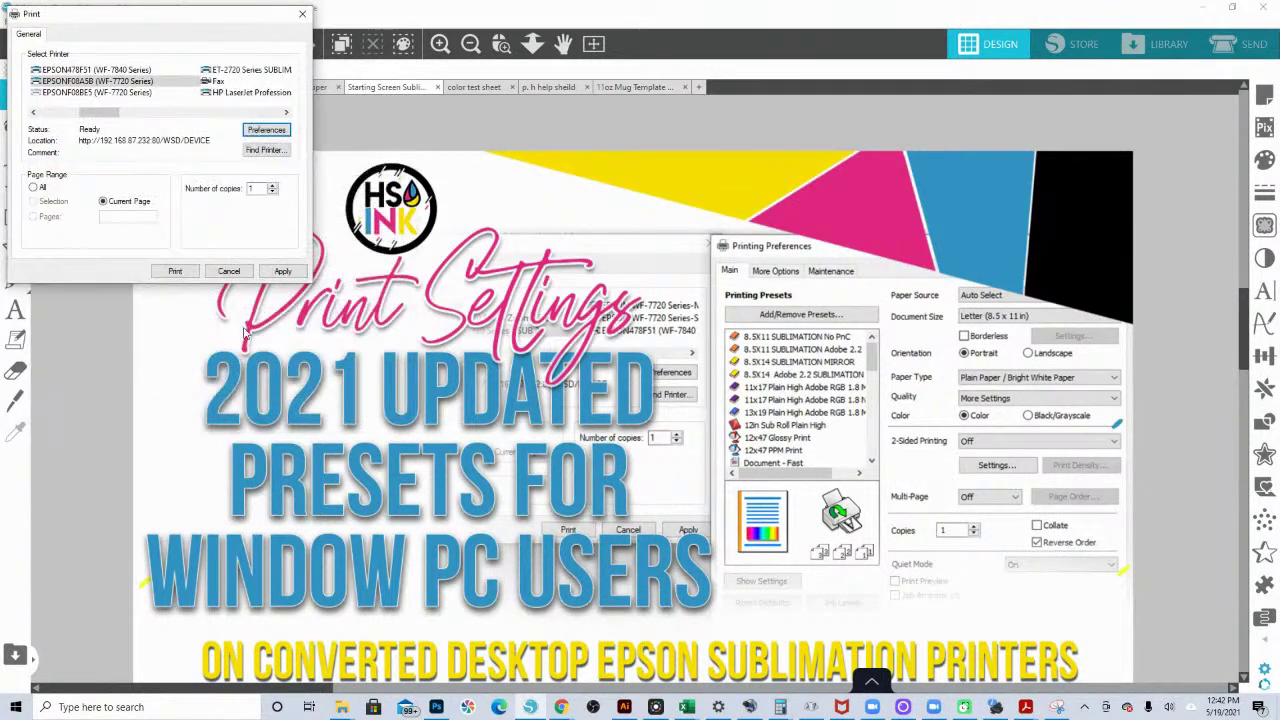
{"action": "left_click", "coordinate": [222, 270]}
{"action": "scroll", "coordinate": [785, 228], "scroll_direction": "down", "scroll_amount": 2}
{"action": "scroll", "coordinate": [783, 228], "scroll_direction": "down", "scroll_amount": 2}
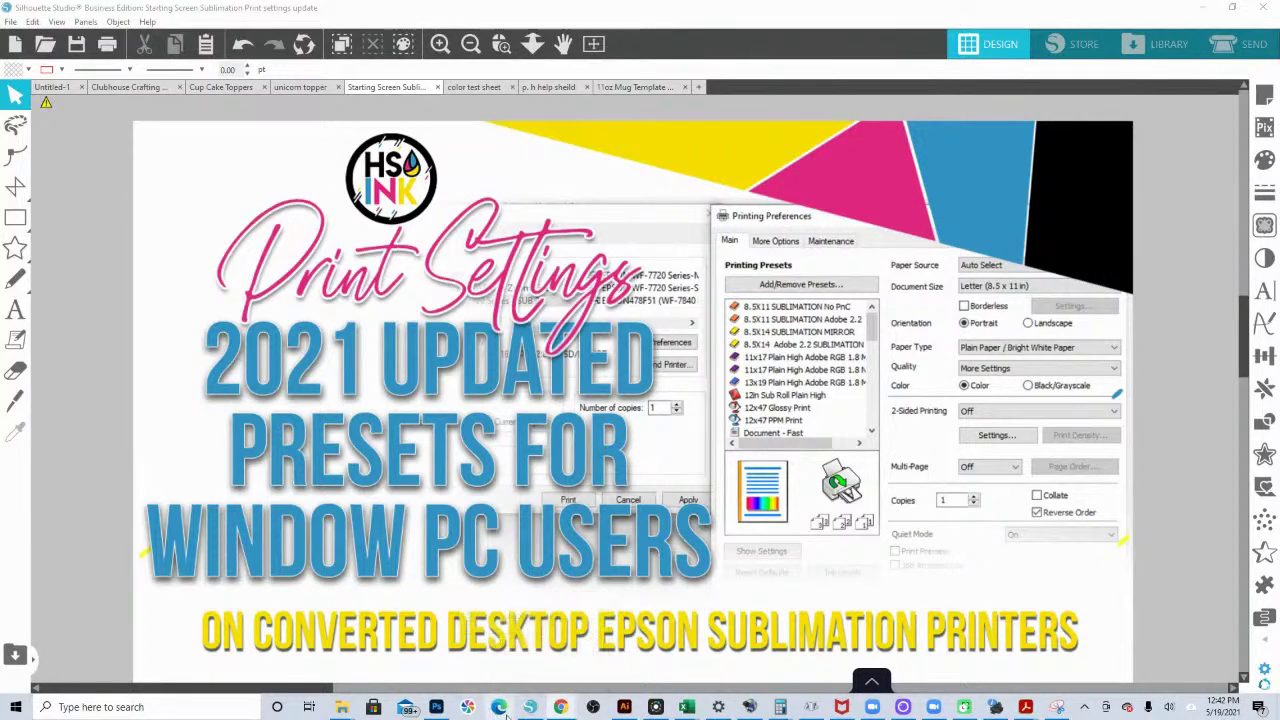
Step: Switch to Photoshop and open the print settings for the Starting Screen Print settings update document
{"action": "mouse_move", "coordinate": [444, 714]}
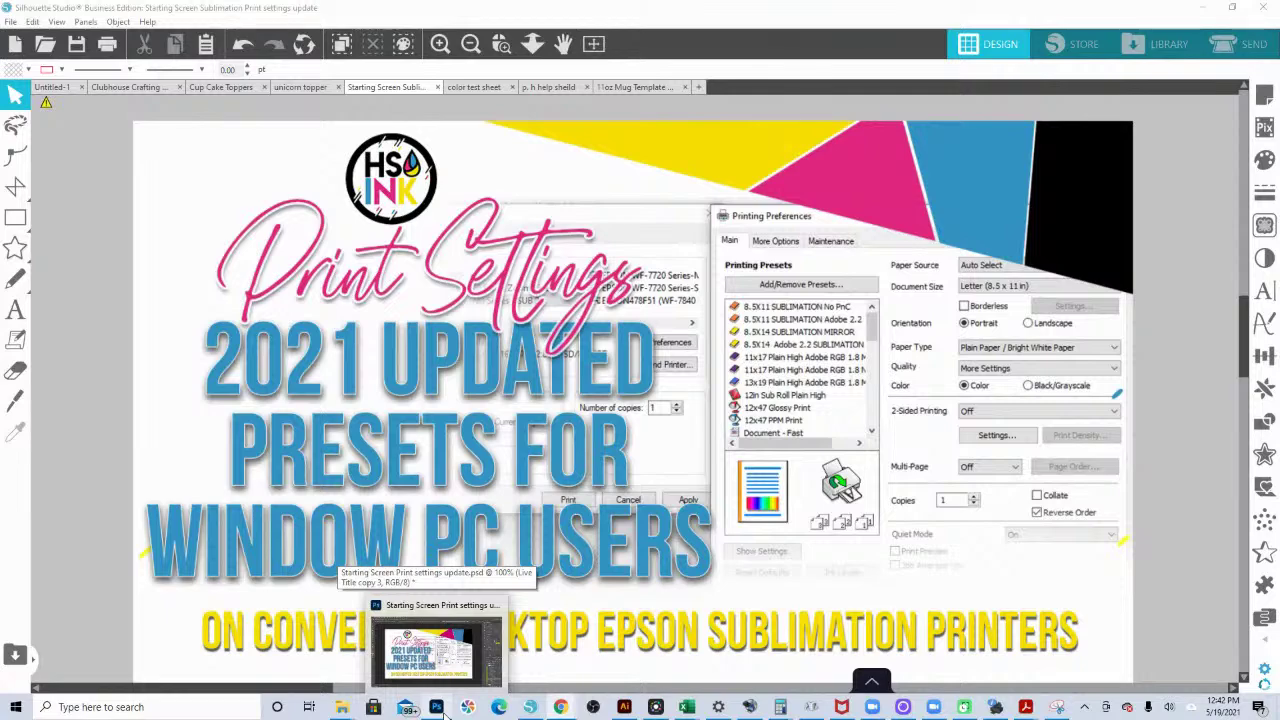
{"action": "left_click", "coordinate": [468, 684]}
{"action": "left_click", "coordinate": [29, 8]}
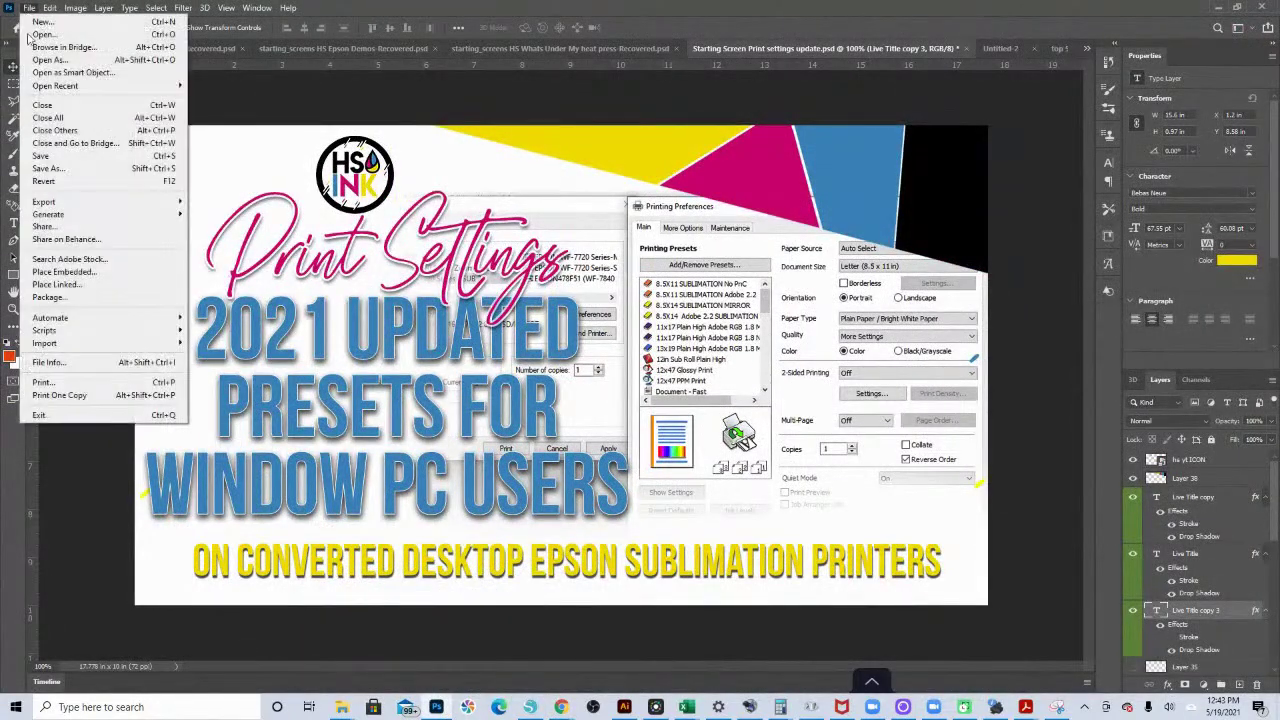
{"action": "left_click", "coordinate": [42, 382]}
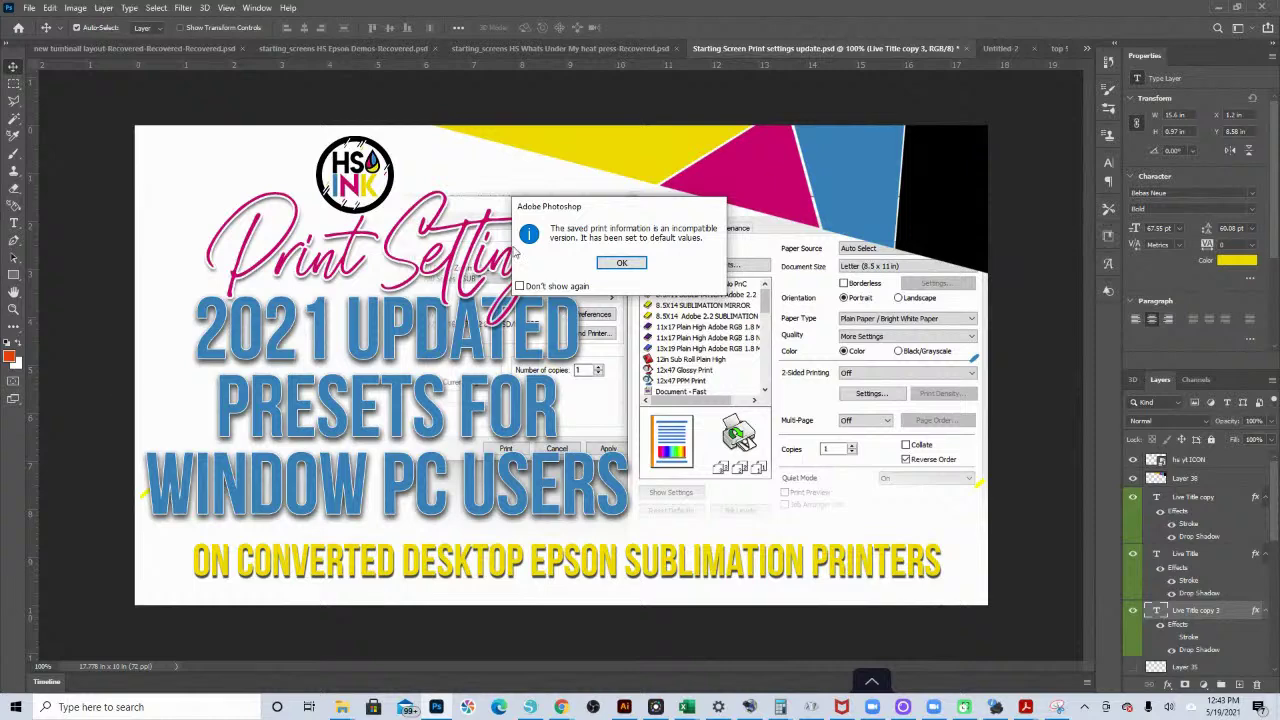
{"action": "left_click", "coordinate": [622, 263]}
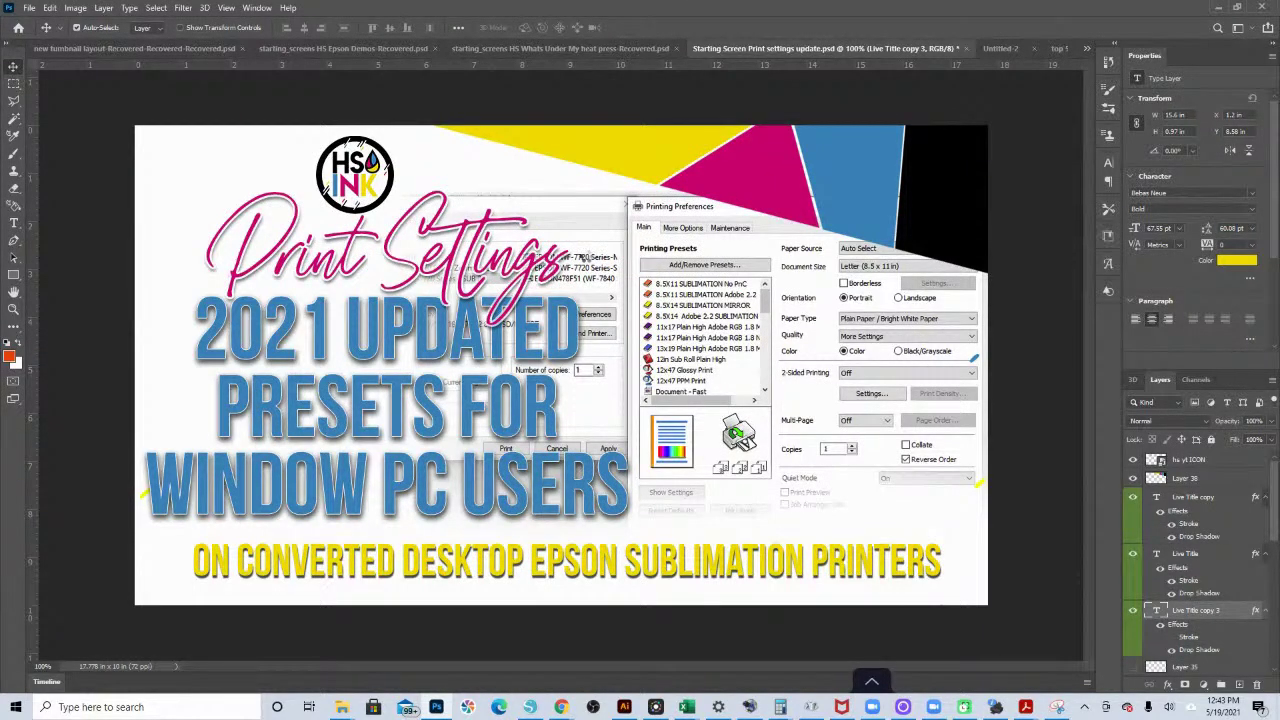
{"action": "left_click", "coordinate": [662, 286]}
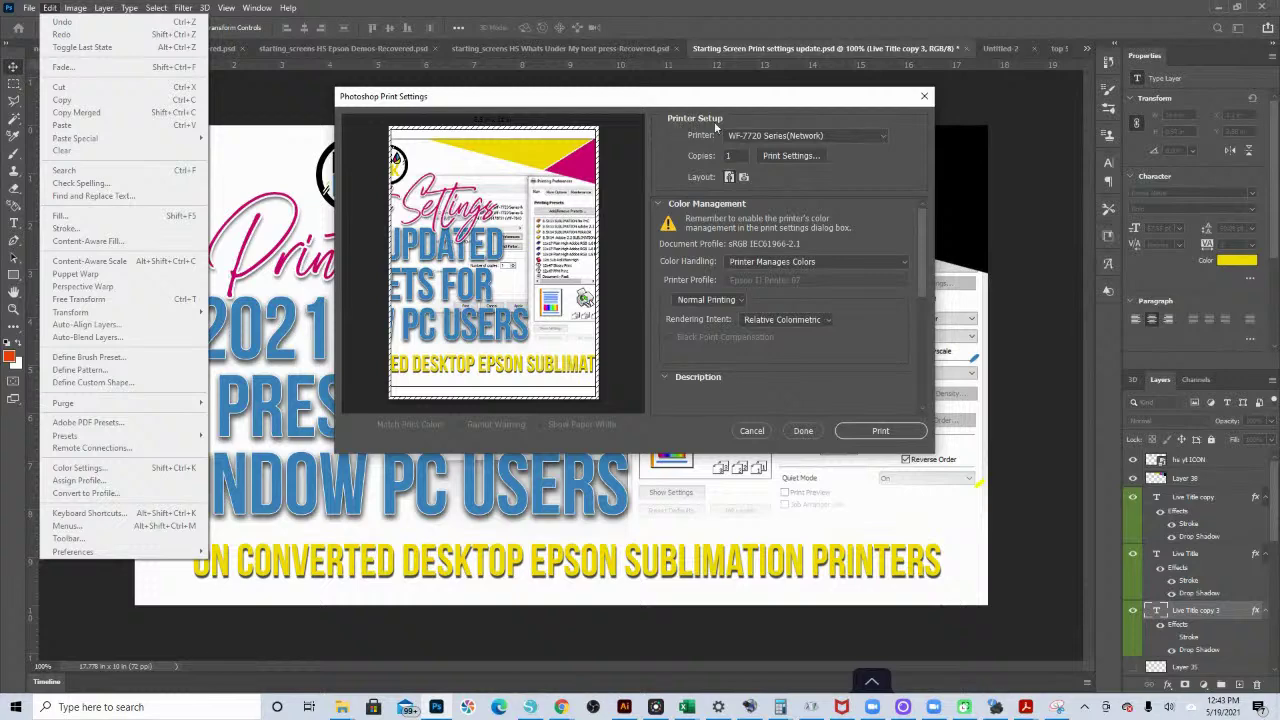
Step: Choose the ET-2720 Series SUBLIMATION printer for the Photoshop document and open its printer properties
{"action": "left_click", "coordinate": [766, 136]}
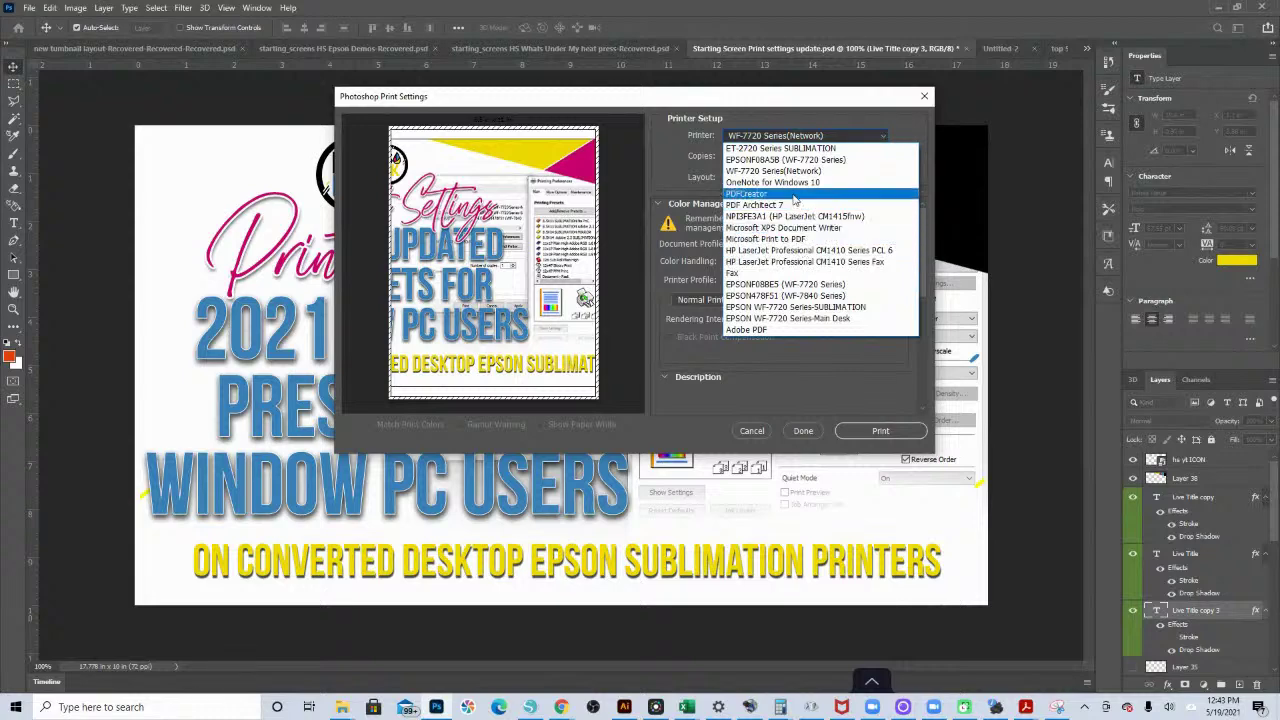
{"action": "left_click", "coordinate": [788, 150]}
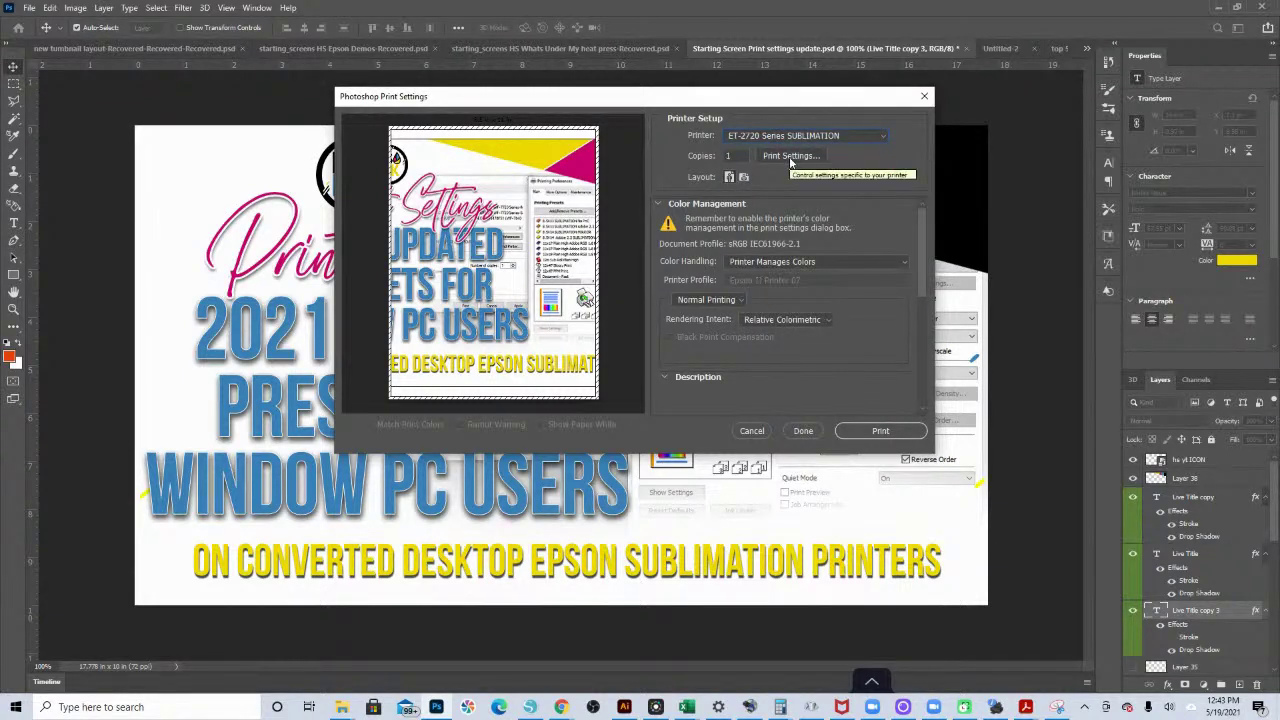
{"action": "left_click", "coordinate": [789, 156]}
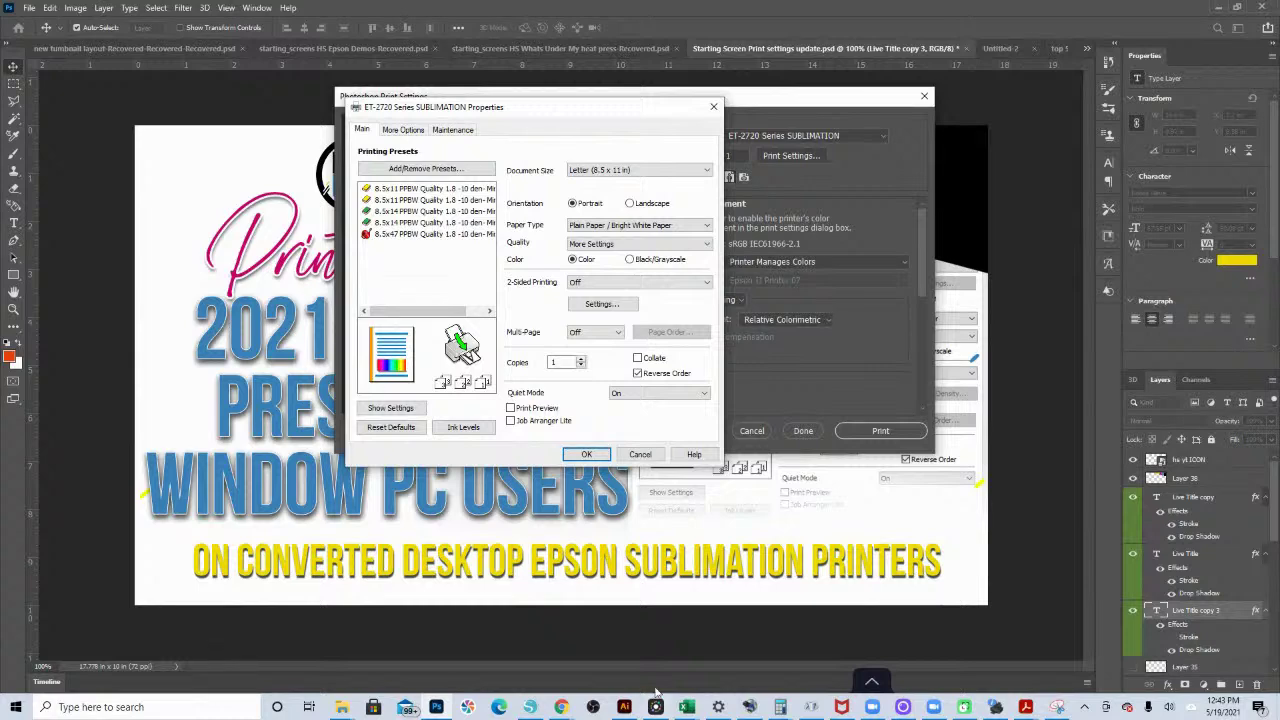
Step: Switch to Illustrator and open the system printer setup for the vault door artwork
{"action": "left_click", "coordinate": [625, 708]}
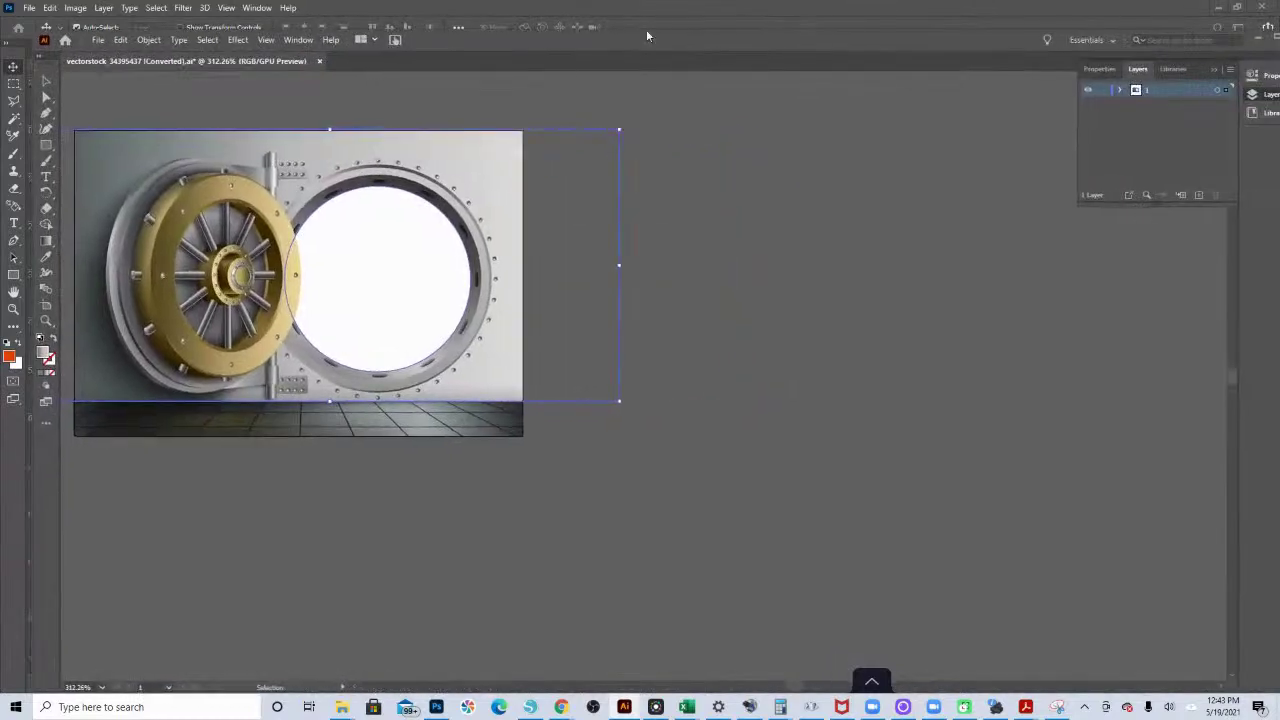
{"action": "left_click", "coordinate": [99, 40]}
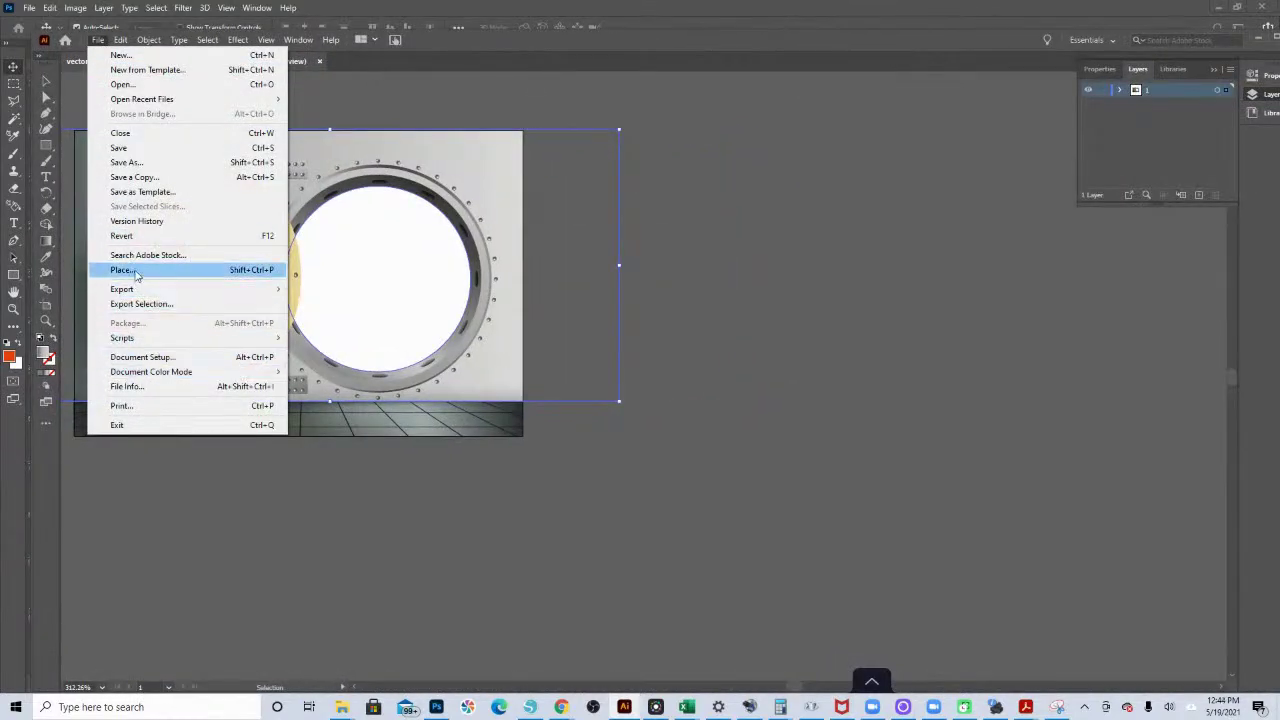
{"action": "left_click", "coordinate": [122, 405]}
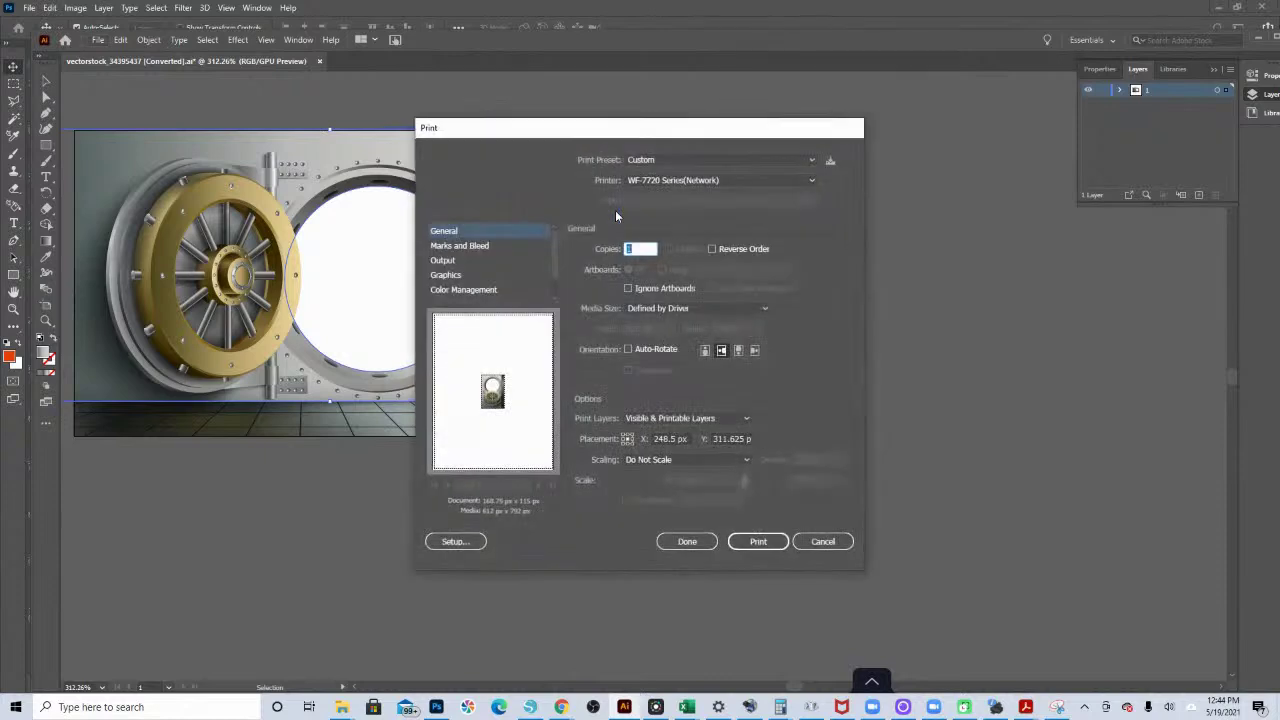
{"action": "left_click", "coordinate": [452, 541]}
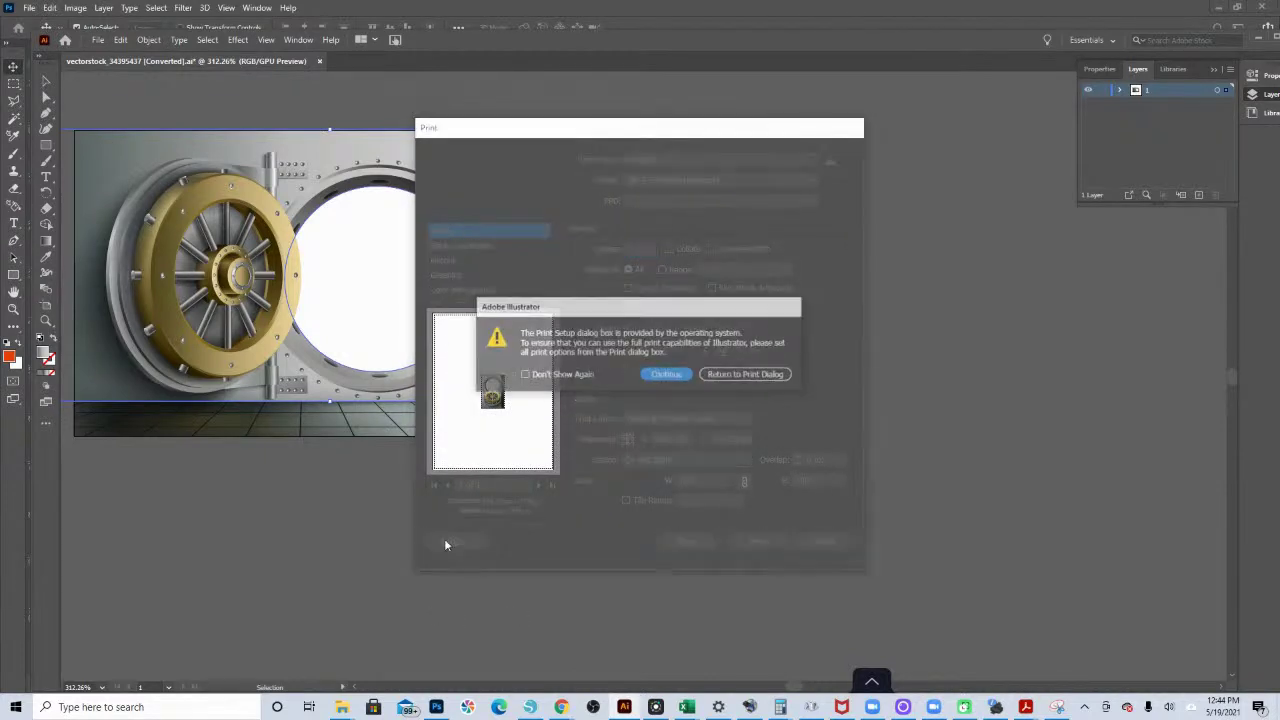
{"action": "left_click", "coordinate": [668, 374]}
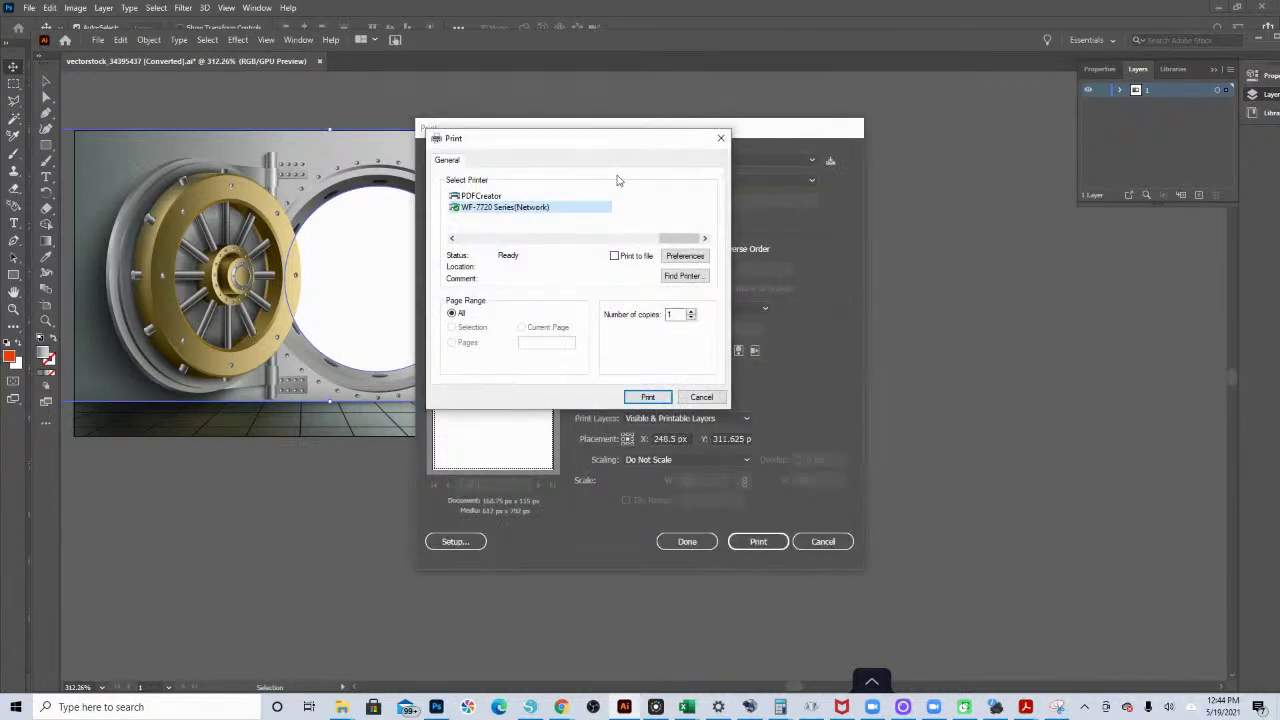
Step: Select the ET-2720 Series SUBLIMATION printer in the Illustrator printer setup and open its printing preferences
{"action": "left_click_drag", "start_coordinate": [675, 243], "coordinate": [514, 248]}
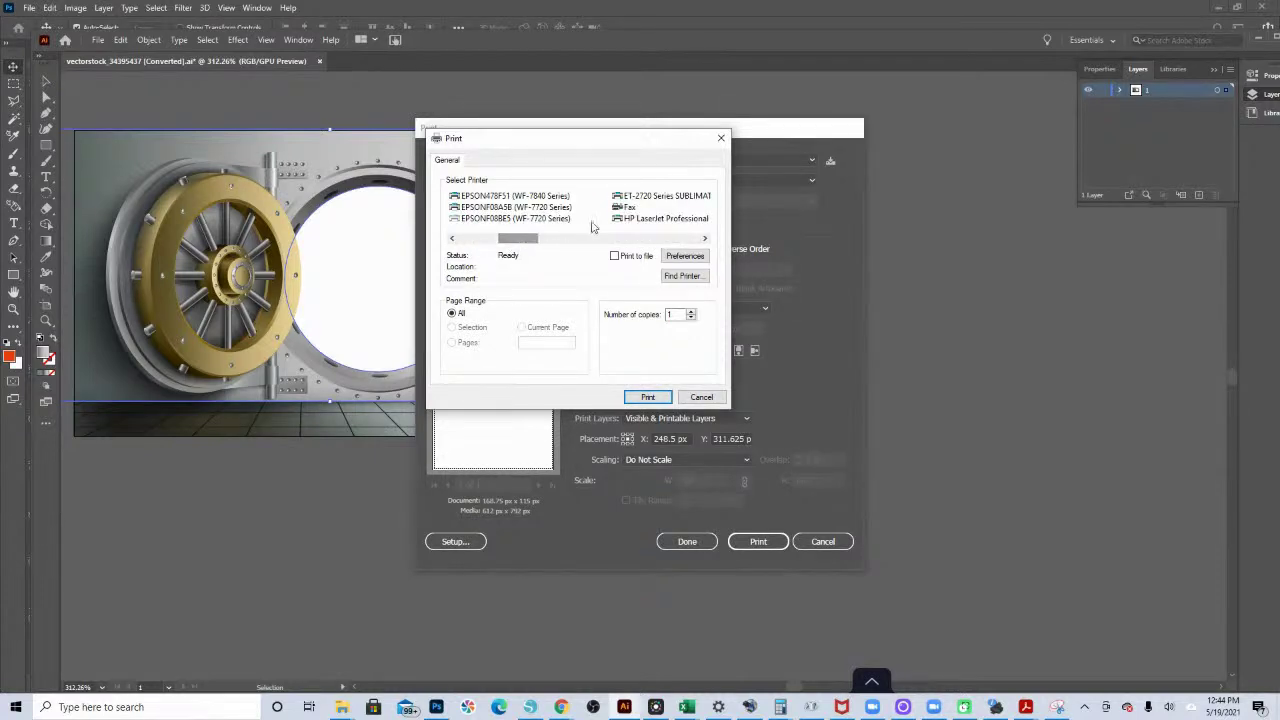
{"action": "left_click", "coordinate": [662, 196]}
{"action": "left_click", "coordinate": [690, 256]}
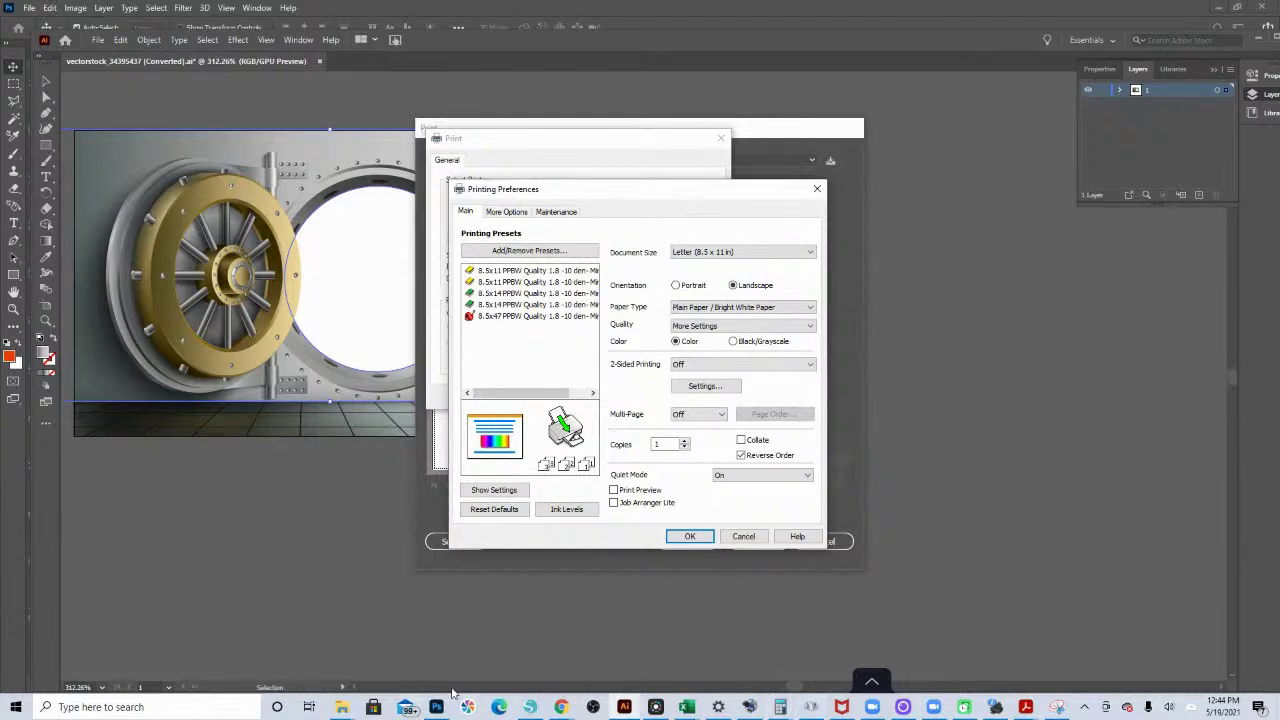
Step: Launch Cricut Design Space
{"action": "left_click", "coordinate": [16, 707]}
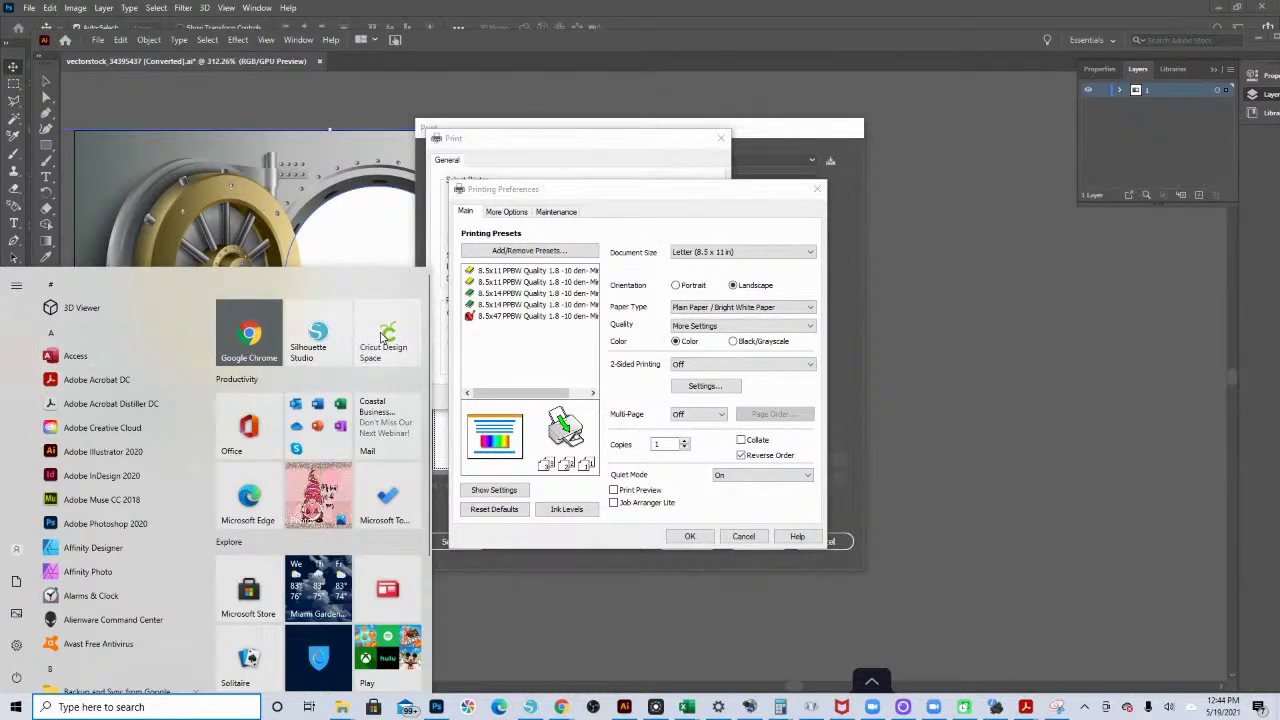
{"action": "key", "text": "Escape"}
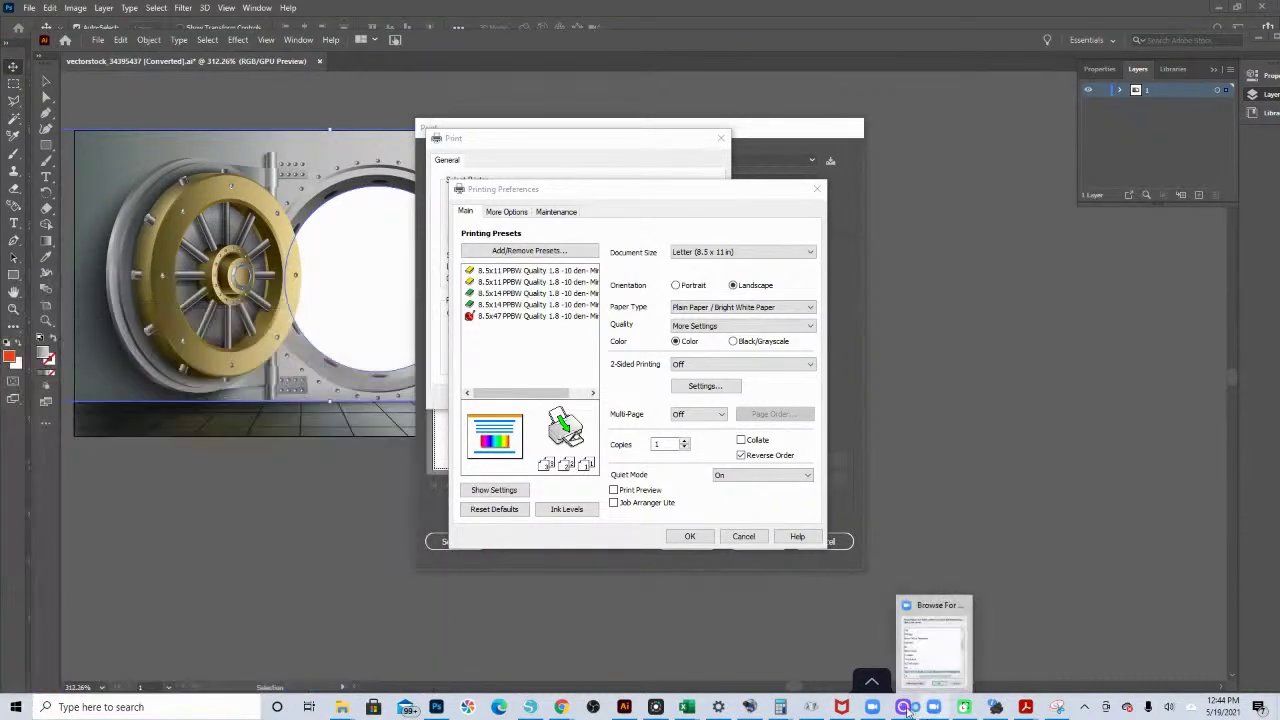
{"action": "mouse_move", "coordinate": [686, 707]}
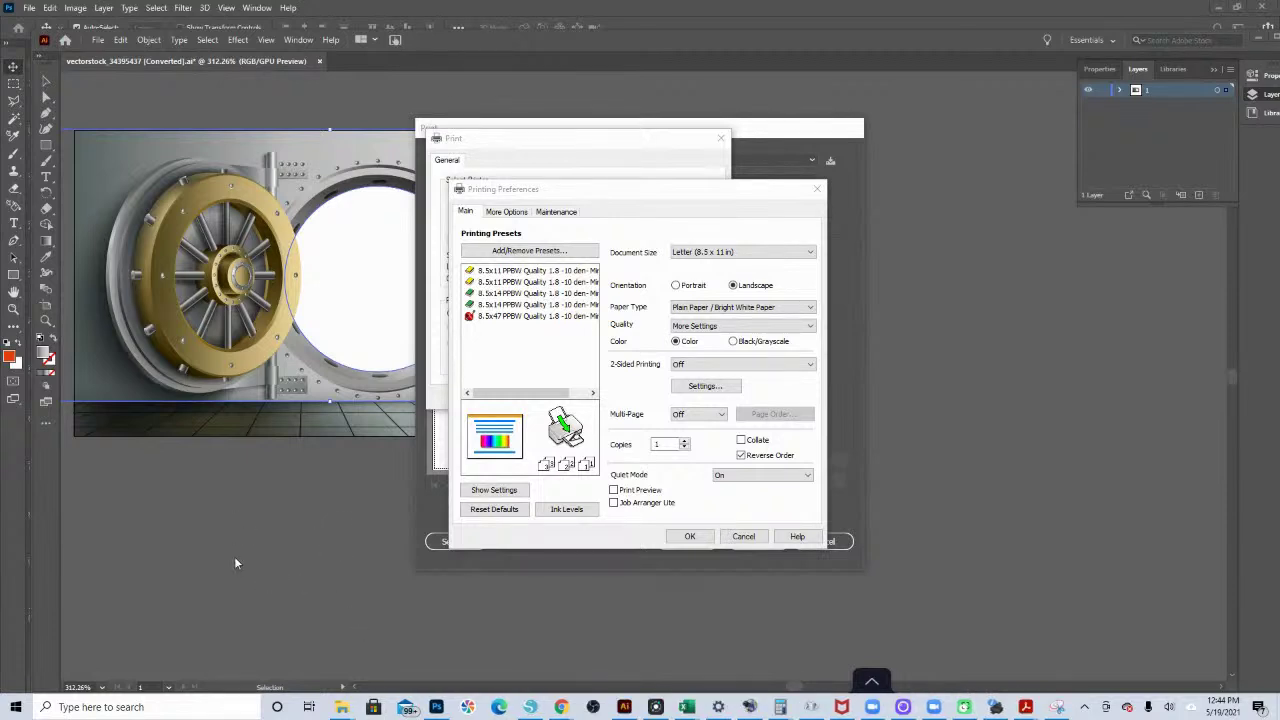
Step: Launch Microsoft Word from the Office apps folder
{"action": "left_click", "coordinate": [17, 712]}
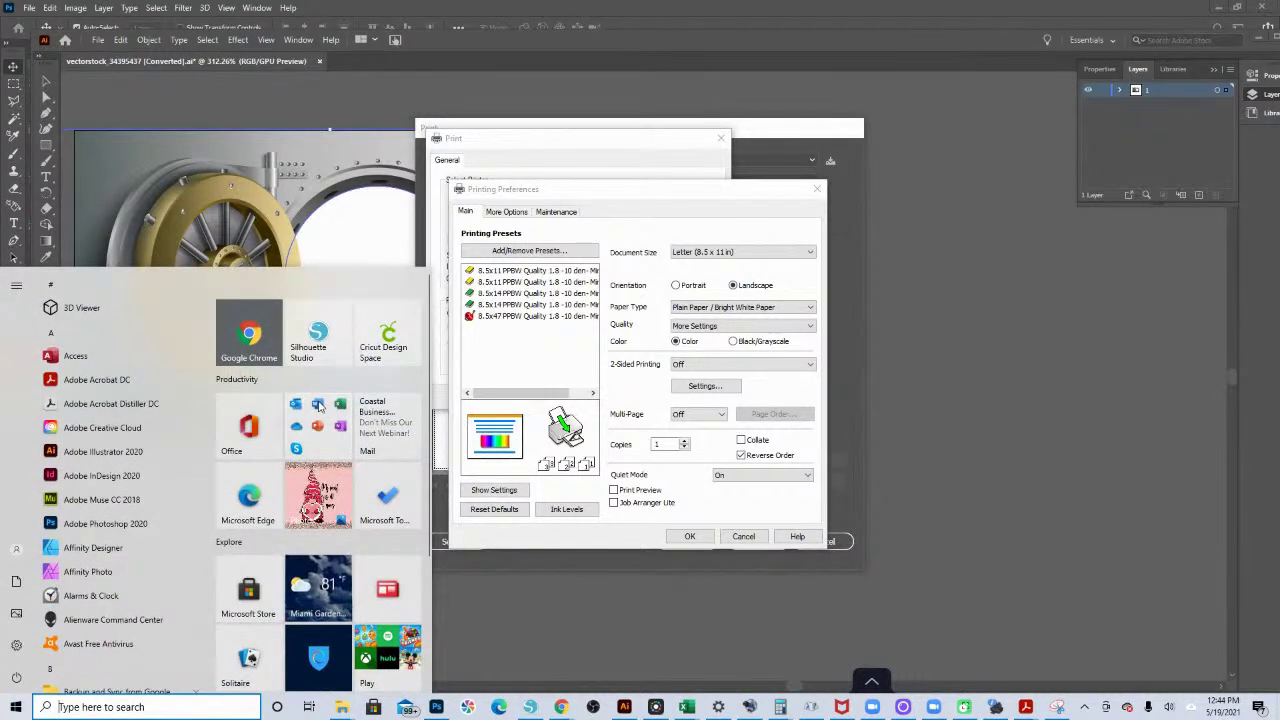
{"action": "left_click", "coordinate": [319, 408]}
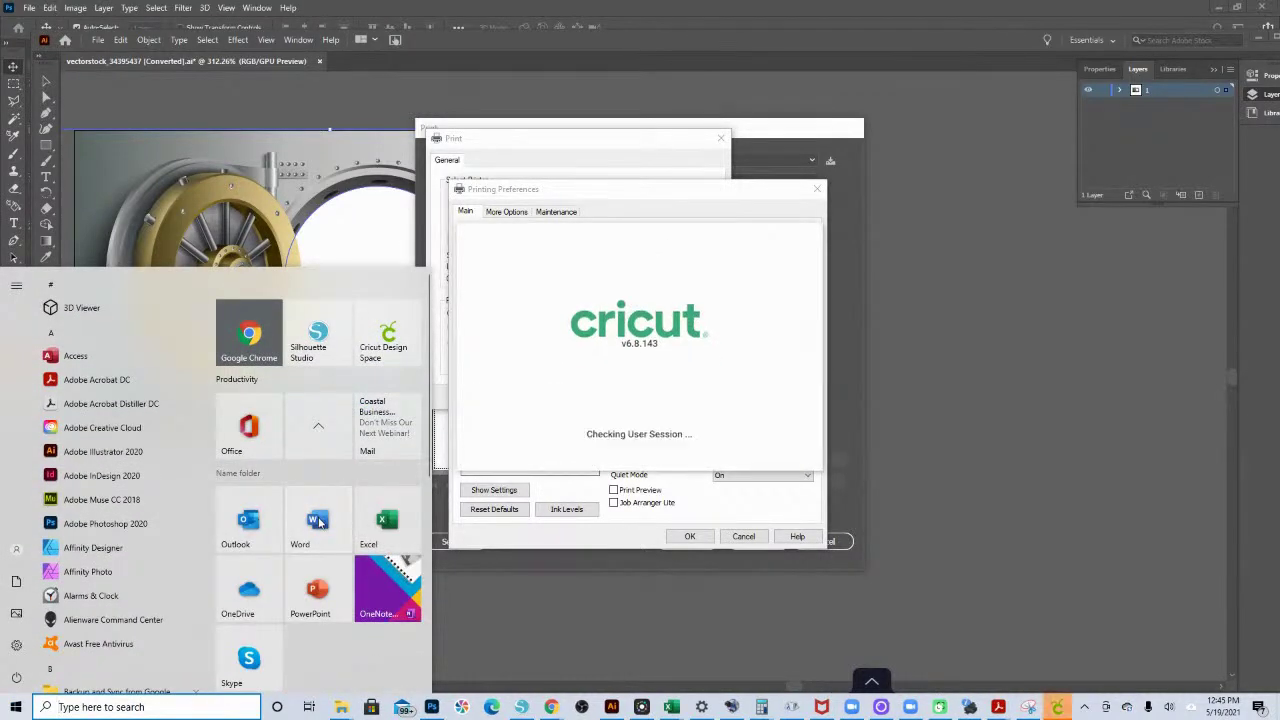
{"action": "left_click", "coordinate": [319, 521]}
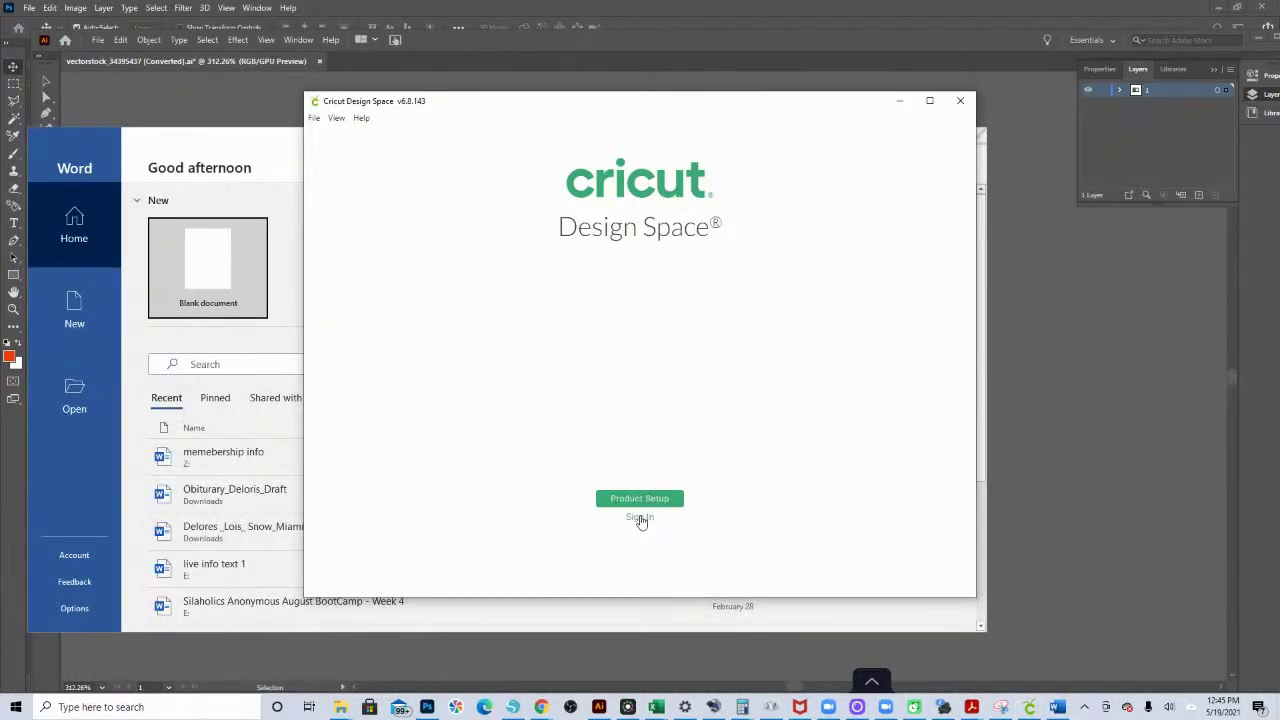
Step: Open the Cricut Design Space sign-in form, start filling in the account e-mail and move the window aside
{"action": "left_click", "coordinate": [640, 518]}
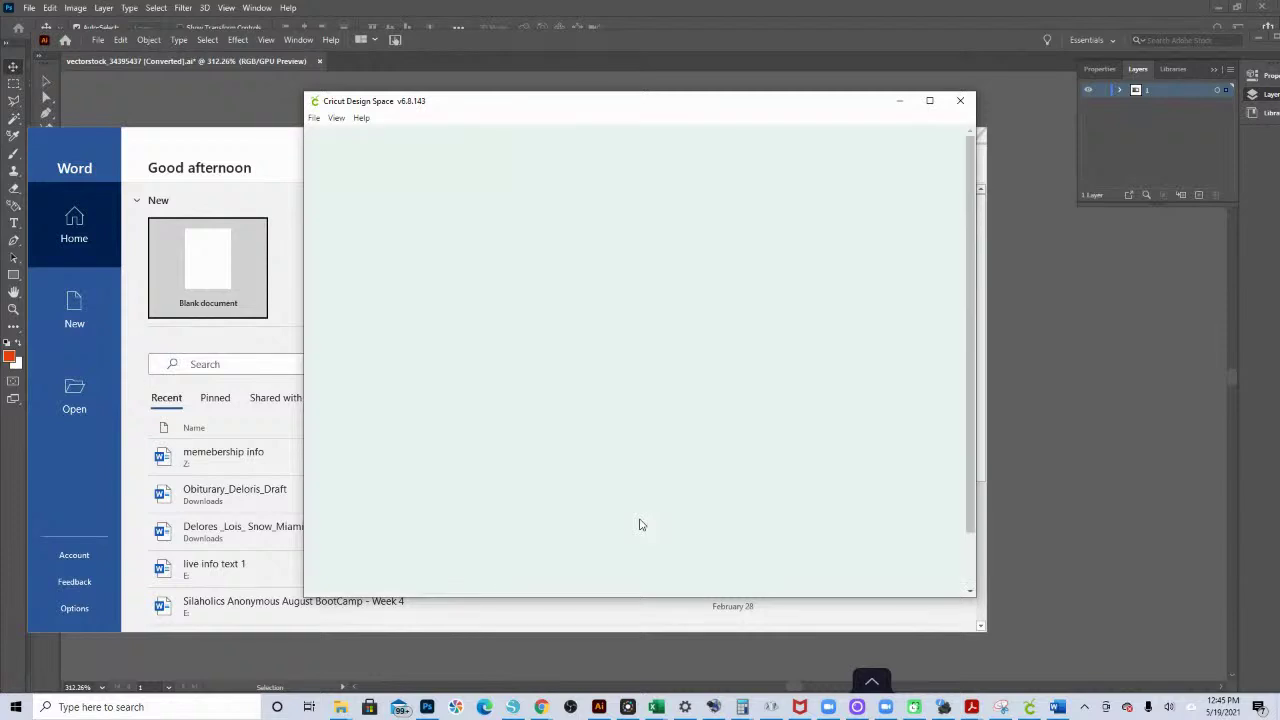
{"action": "left_click", "coordinate": [650, 355]}
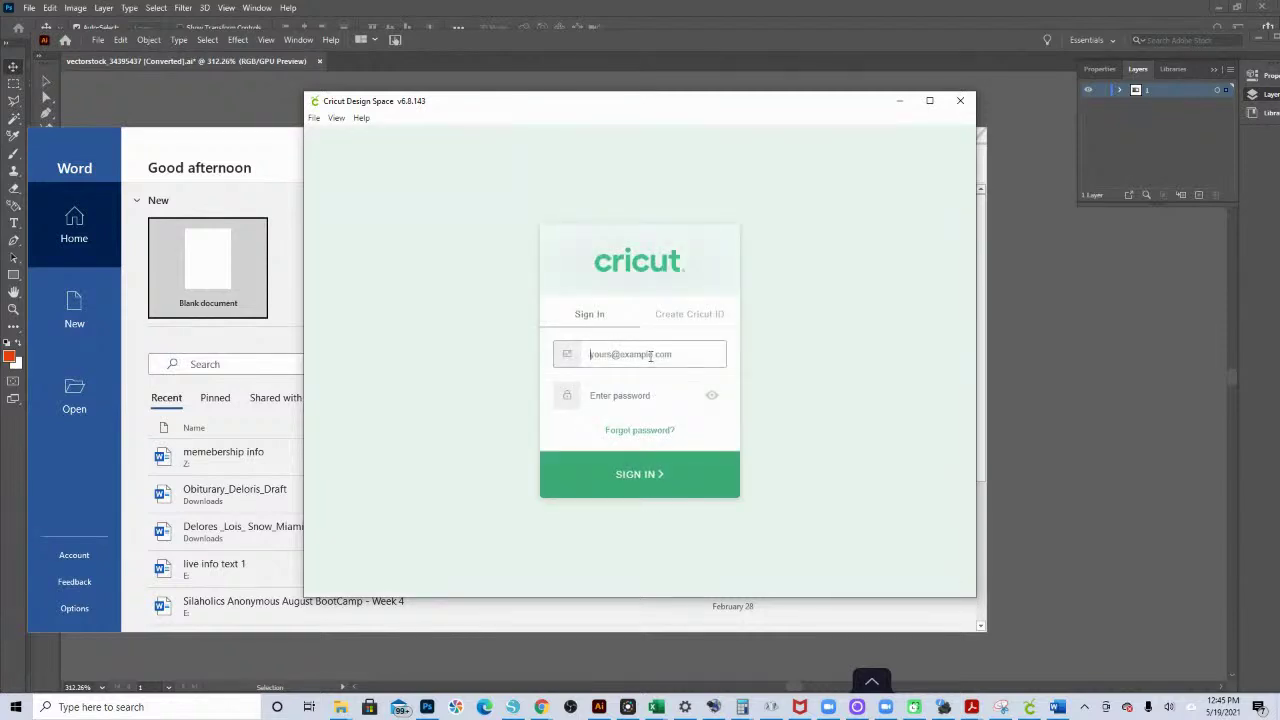
{"action": "type", "text": "d"}
{"action": "left_click_drag", "start_coordinate": [484, 115], "coordinate": [1279, 175]}
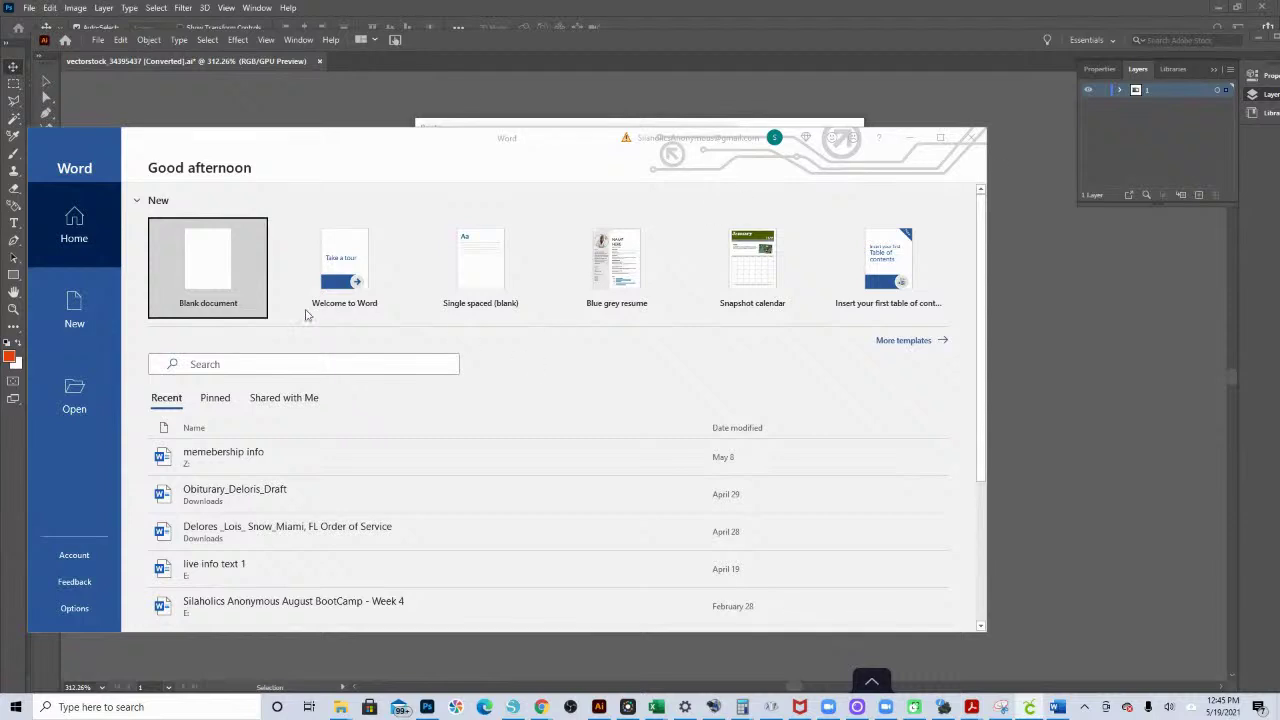
Step: Create a blank Word document and open the WF-7720 Series(Network) printer properties from its print settings
{"action": "left_click", "coordinate": [215, 293]}
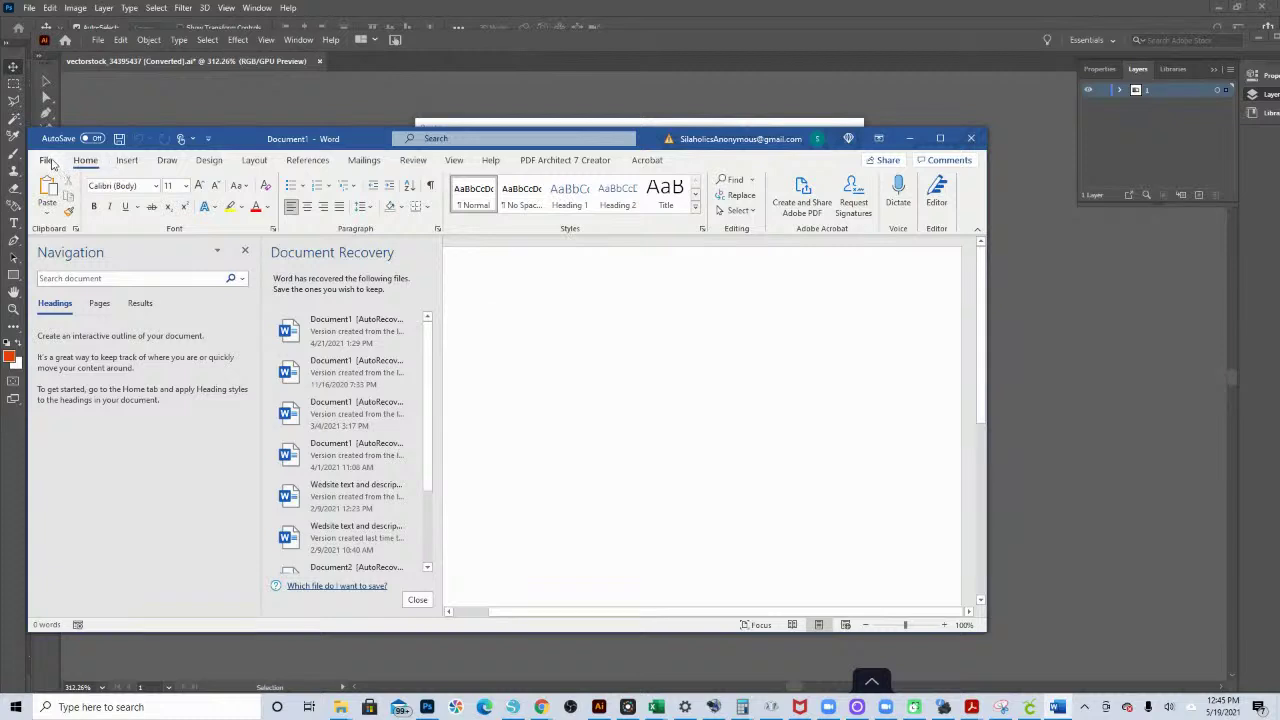
{"action": "left_click", "coordinate": [46, 161]}
{"action": "left_click", "coordinate": [66, 406]}
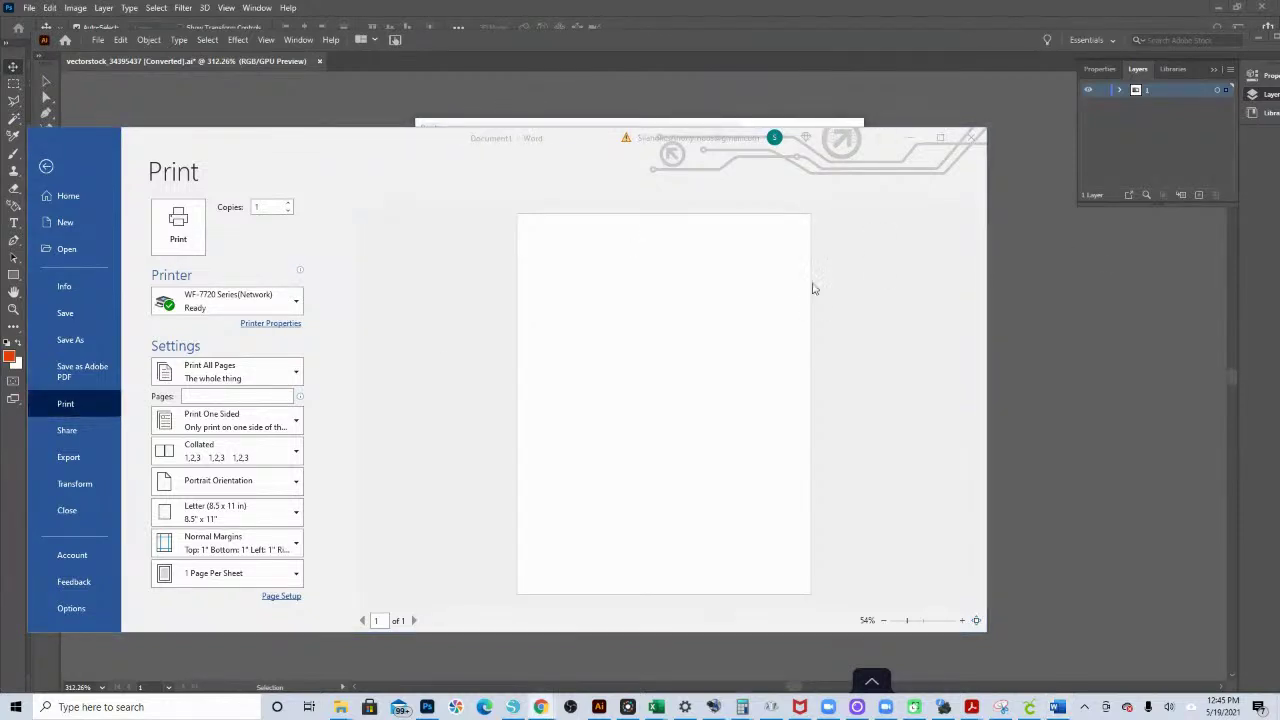
{"action": "left_click", "coordinate": [276, 330]}
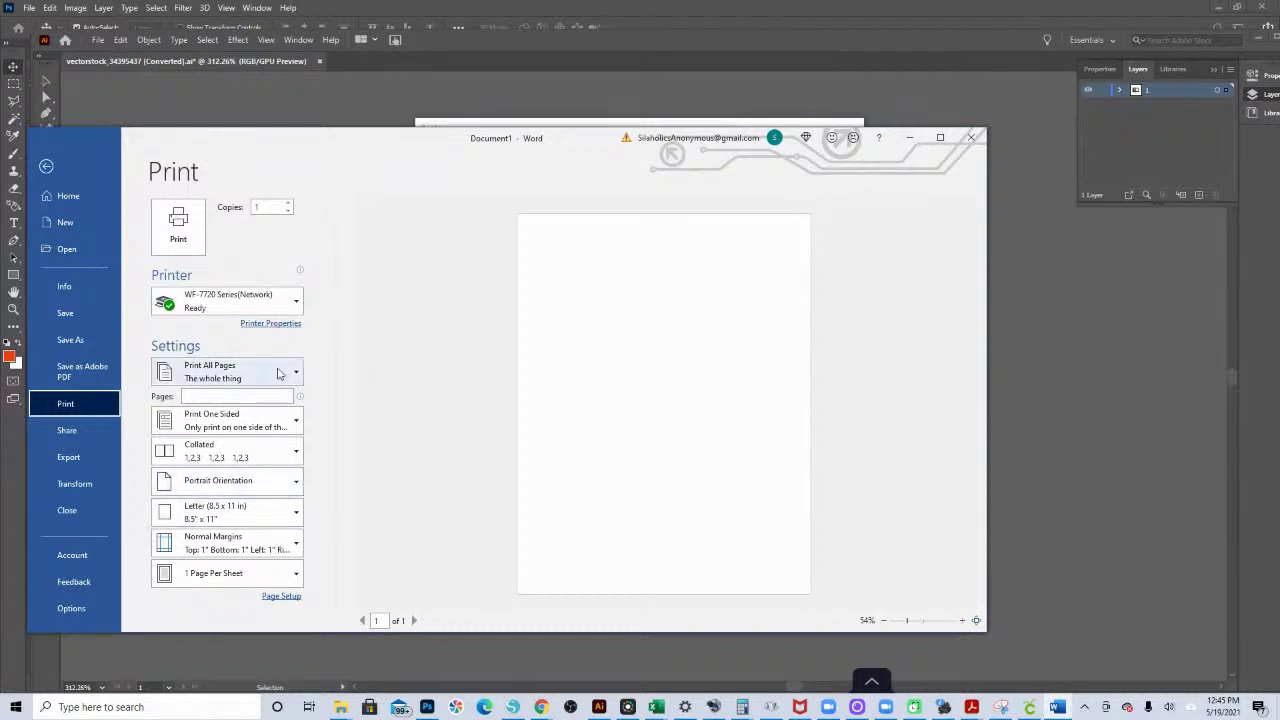
Step: Check the printing presets in the WF-7720 Series(Network) properties, cancel them and switch the printer to EPSON WF-7720 Series-SUBLIMATION
{"action": "left_click", "coordinate": [276, 324]}
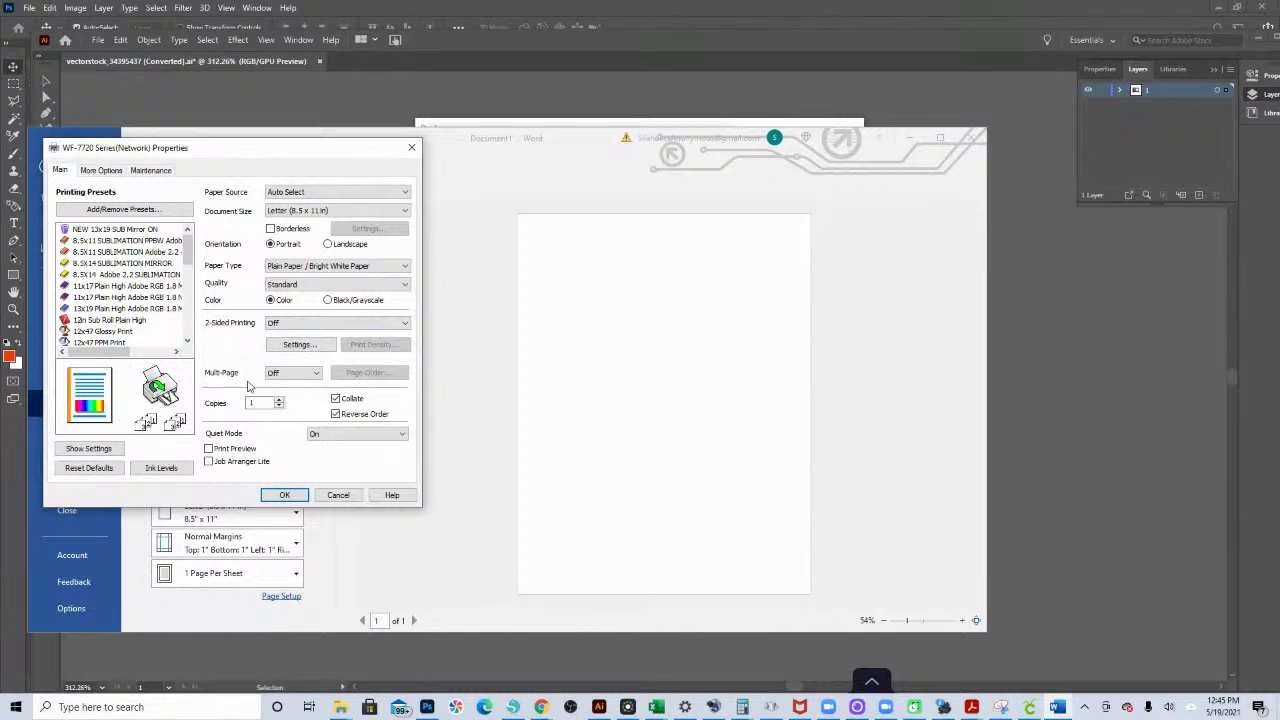
{"action": "left_click", "coordinate": [340, 496]}
{"action": "left_click", "coordinate": [285, 307]}
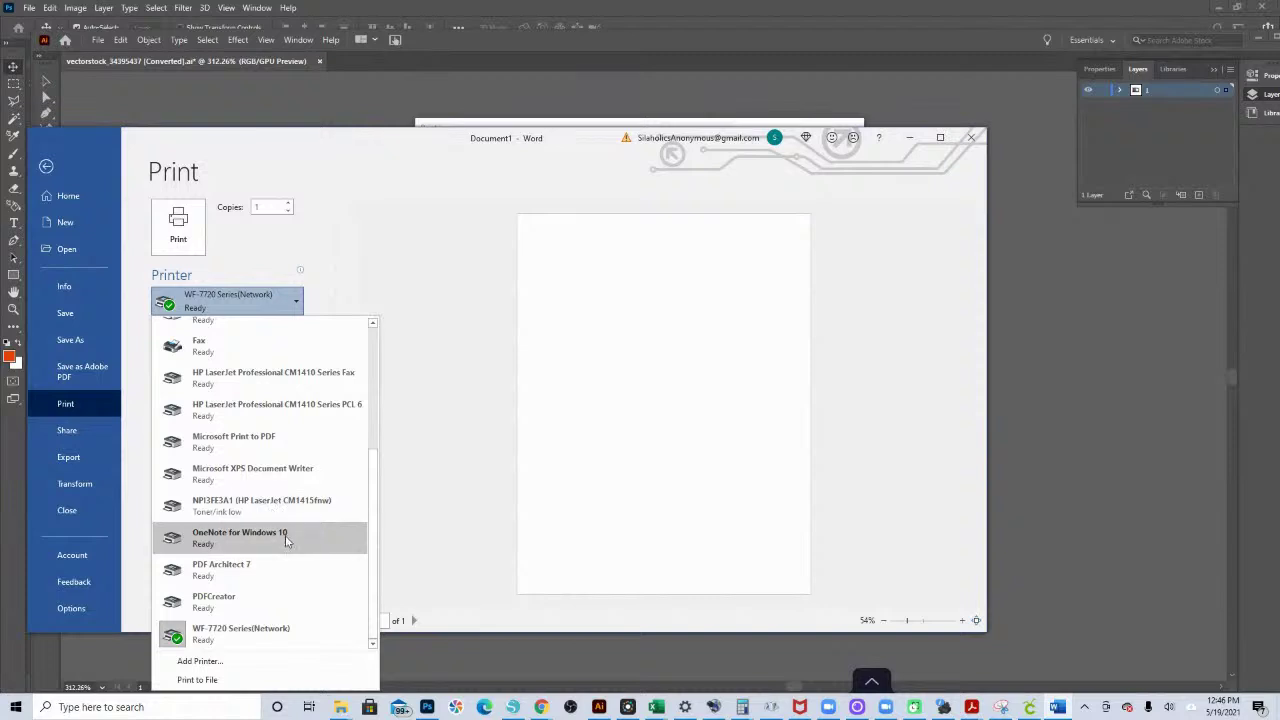
{"action": "scroll", "coordinate": [282, 575], "scroll_direction": "up", "scroll_amount": 3}
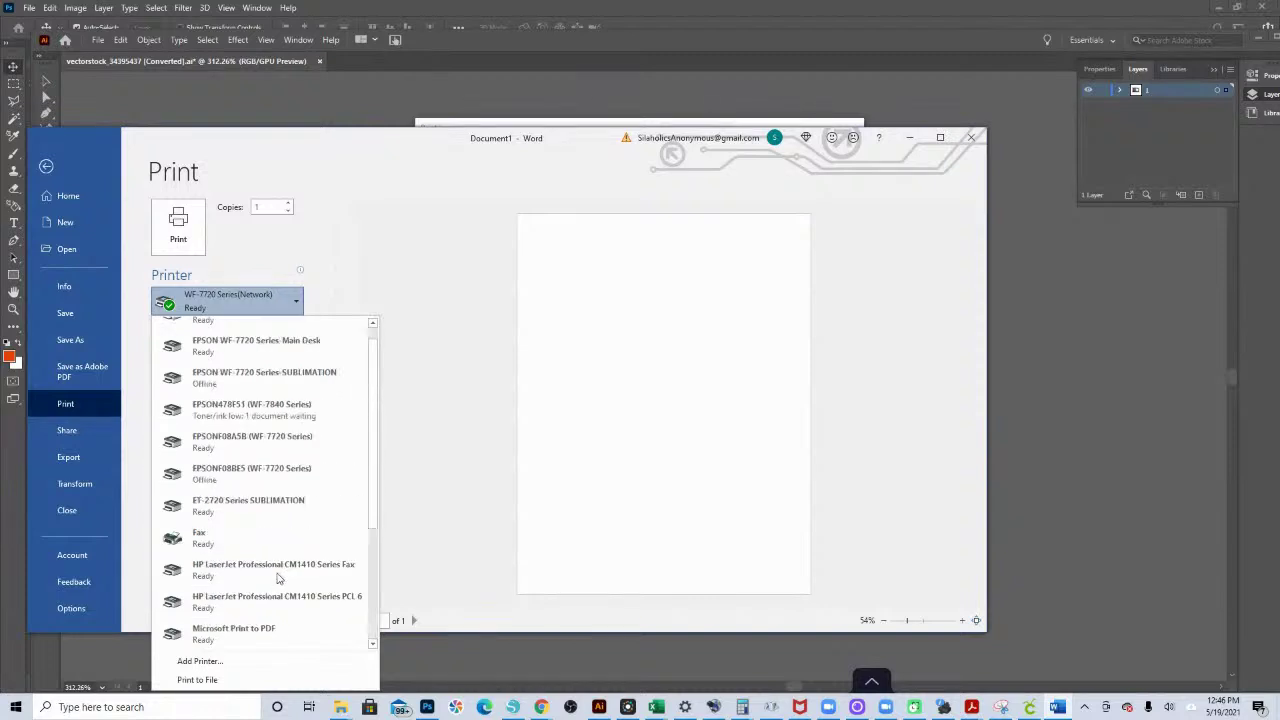
{"action": "left_click", "coordinate": [257, 392]}
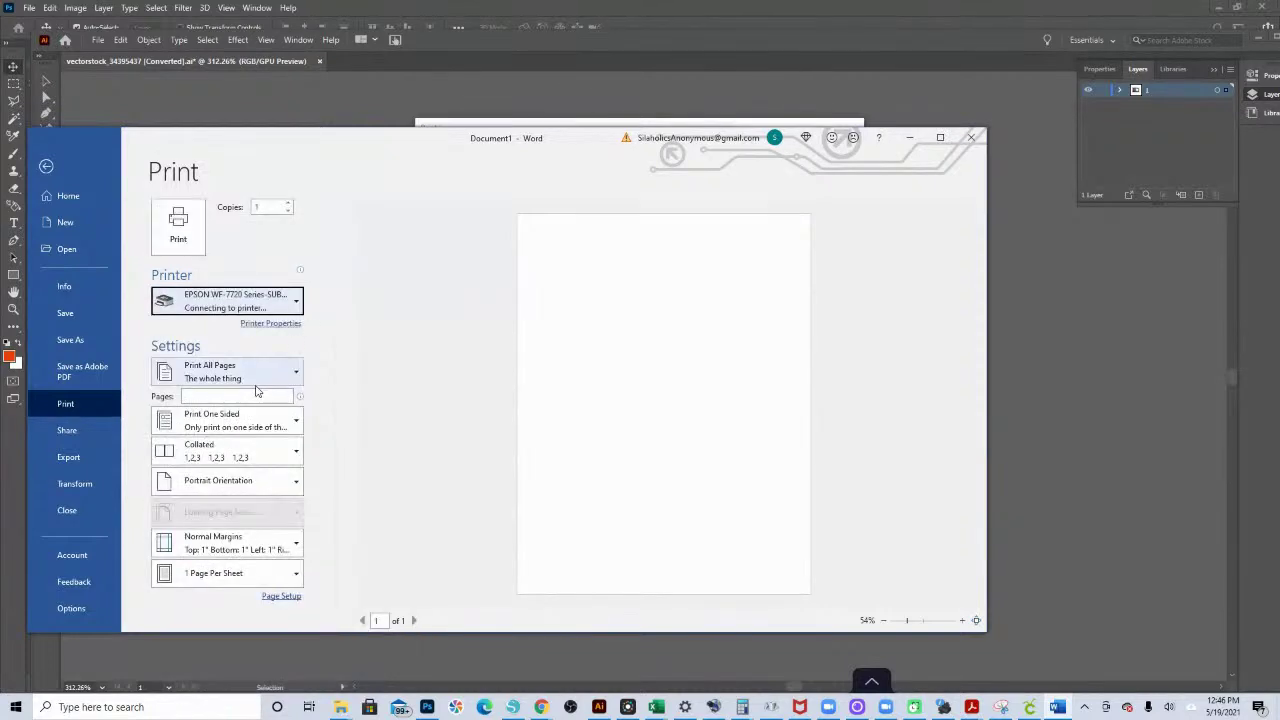
Step: Choose the ET-2720 Series SUBLIMATION printer and open its printer properties to show the presets
{"action": "left_click", "coordinate": [240, 306]}
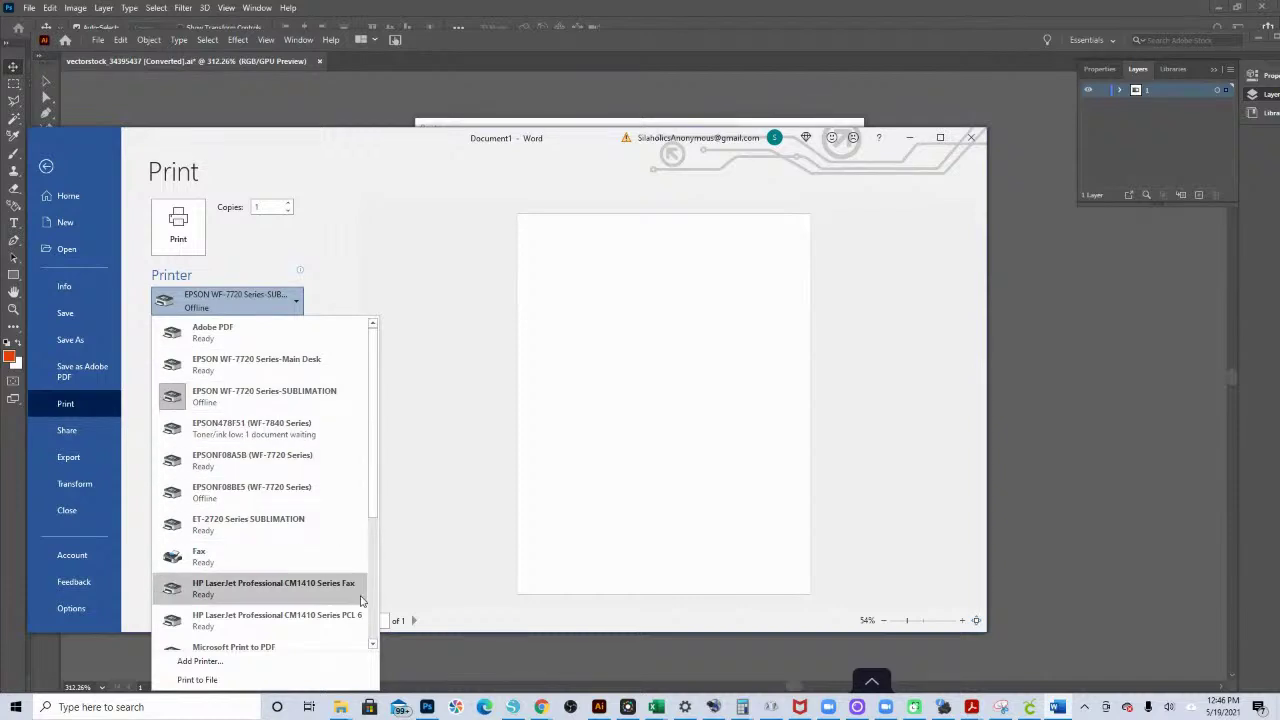
{"action": "left_click", "coordinate": [272, 527]}
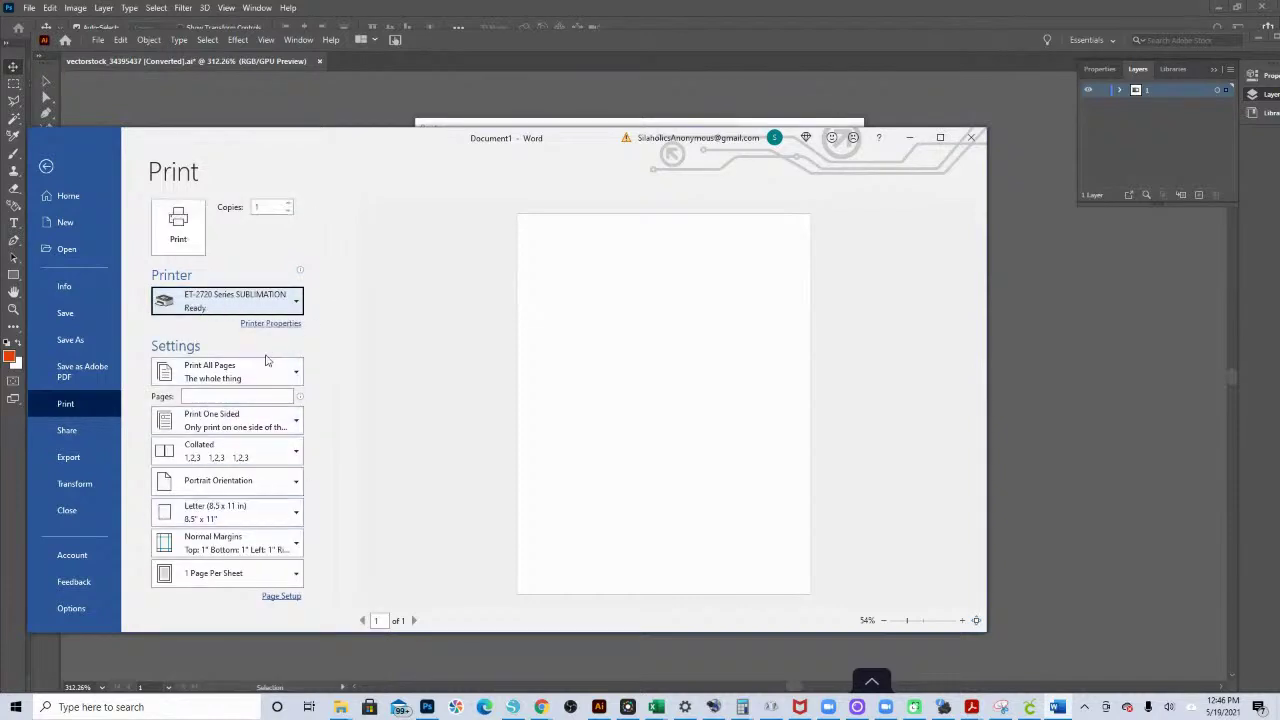
{"action": "left_click", "coordinate": [283, 324]}
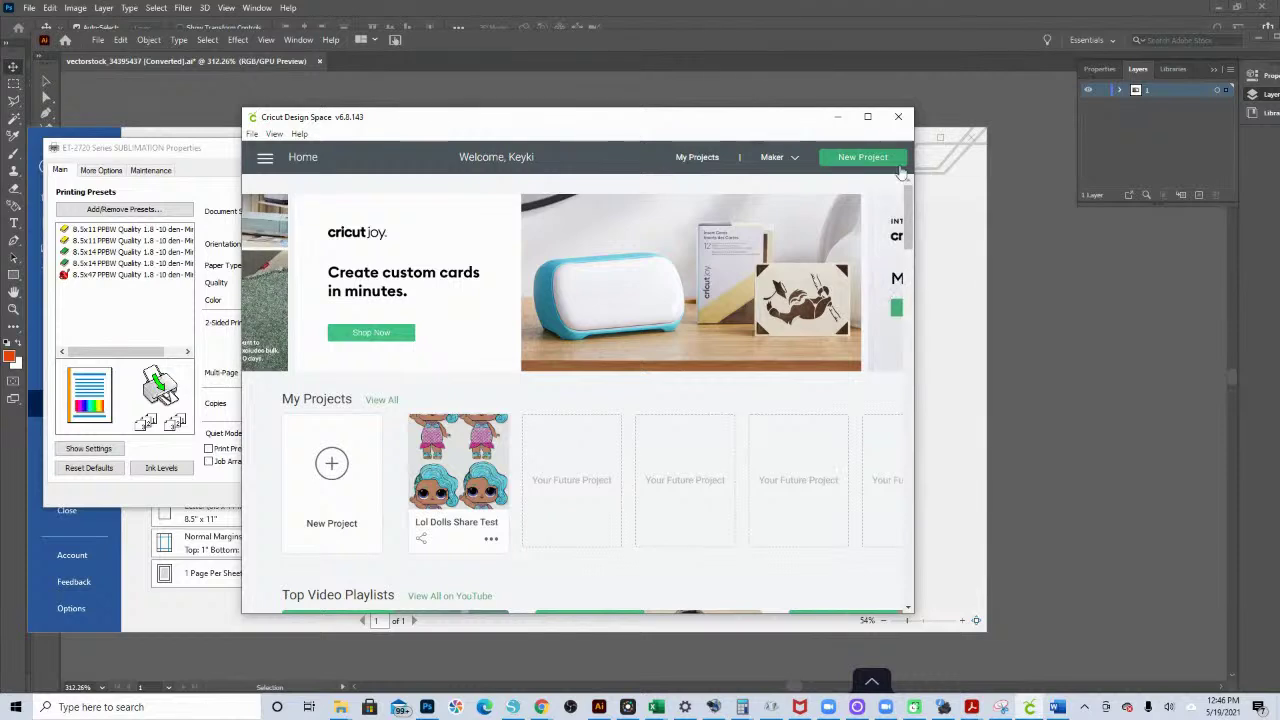
Step: Start a new project in Cricut Design Space and insert the uploaded multicolor ink drop image
{"action": "left_click", "coordinate": [866, 163]}
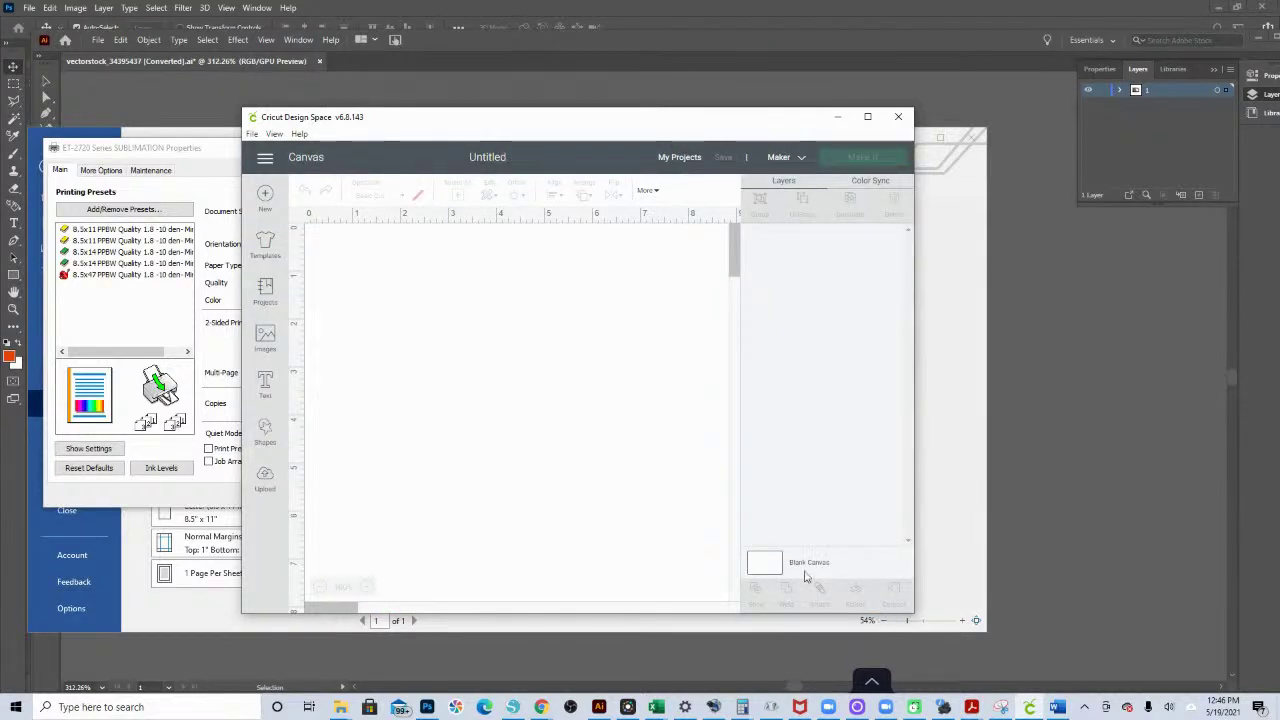
{"action": "left_click", "coordinate": [277, 486]}
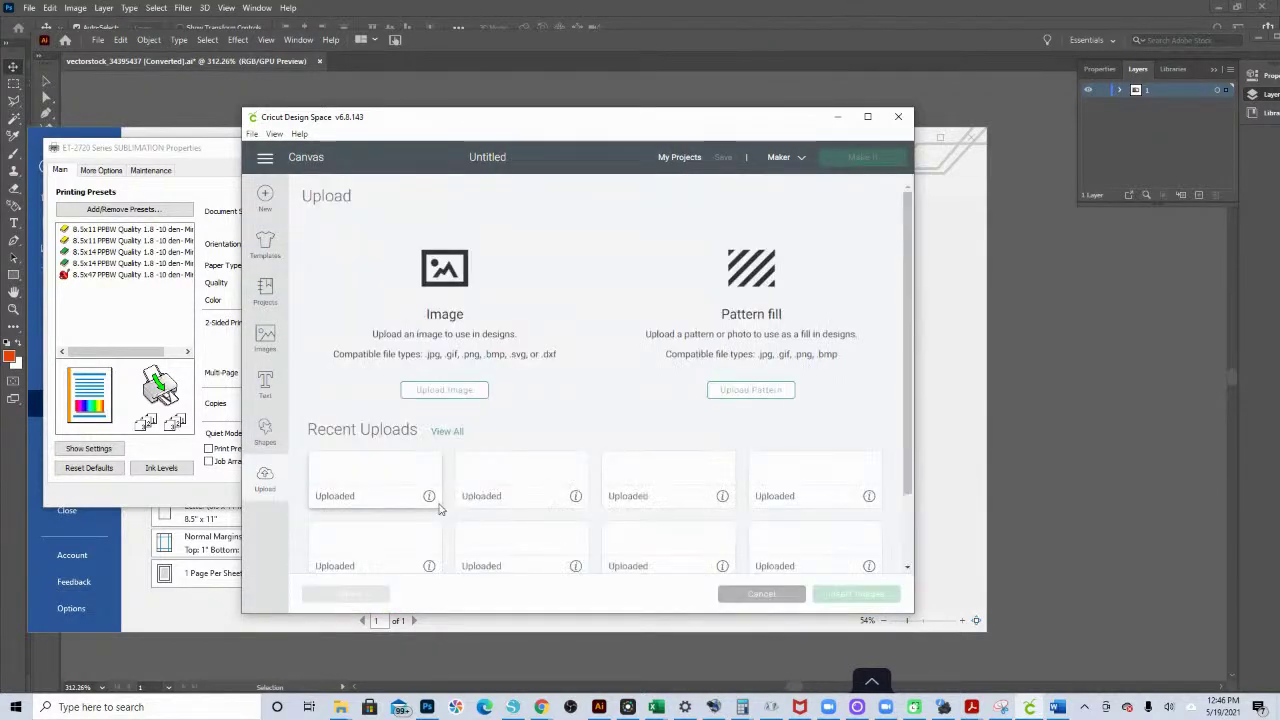
{"action": "scroll", "coordinate": [420, 467], "scroll_direction": "down", "scroll_amount": 1}
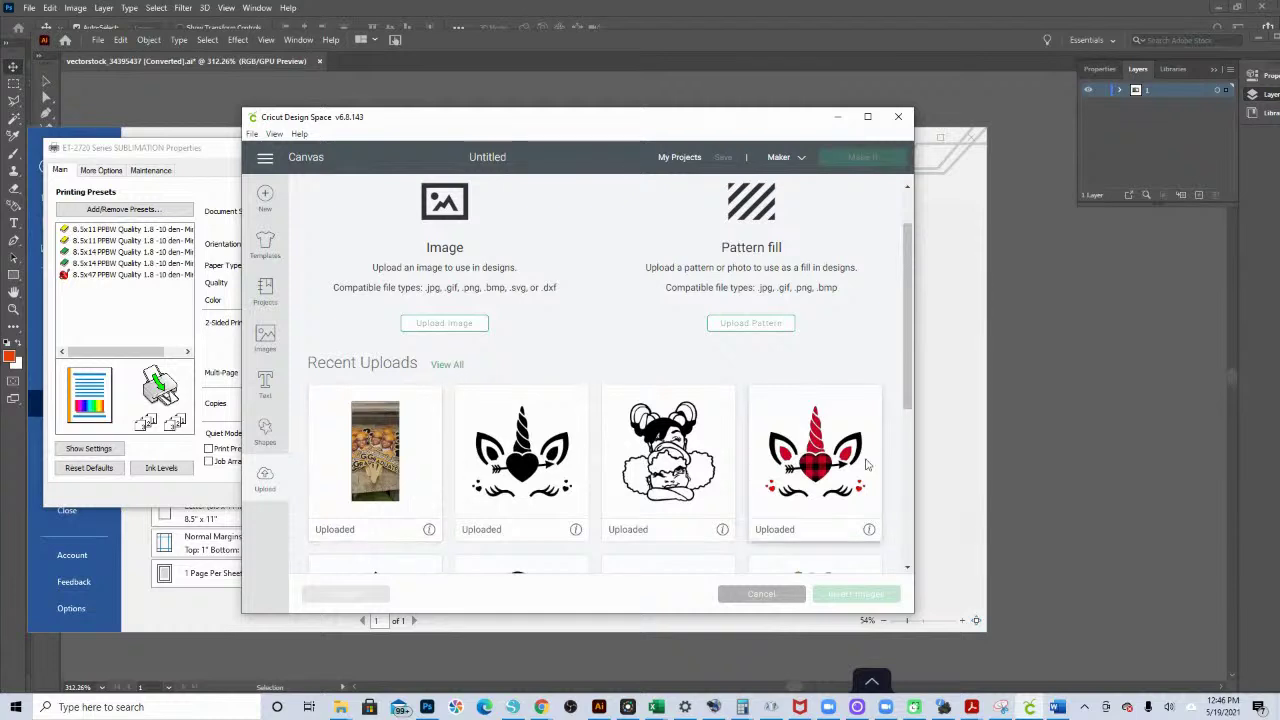
{"action": "scroll", "coordinate": [814, 462], "scroll_direction": "down", "scroll_amount": 3}
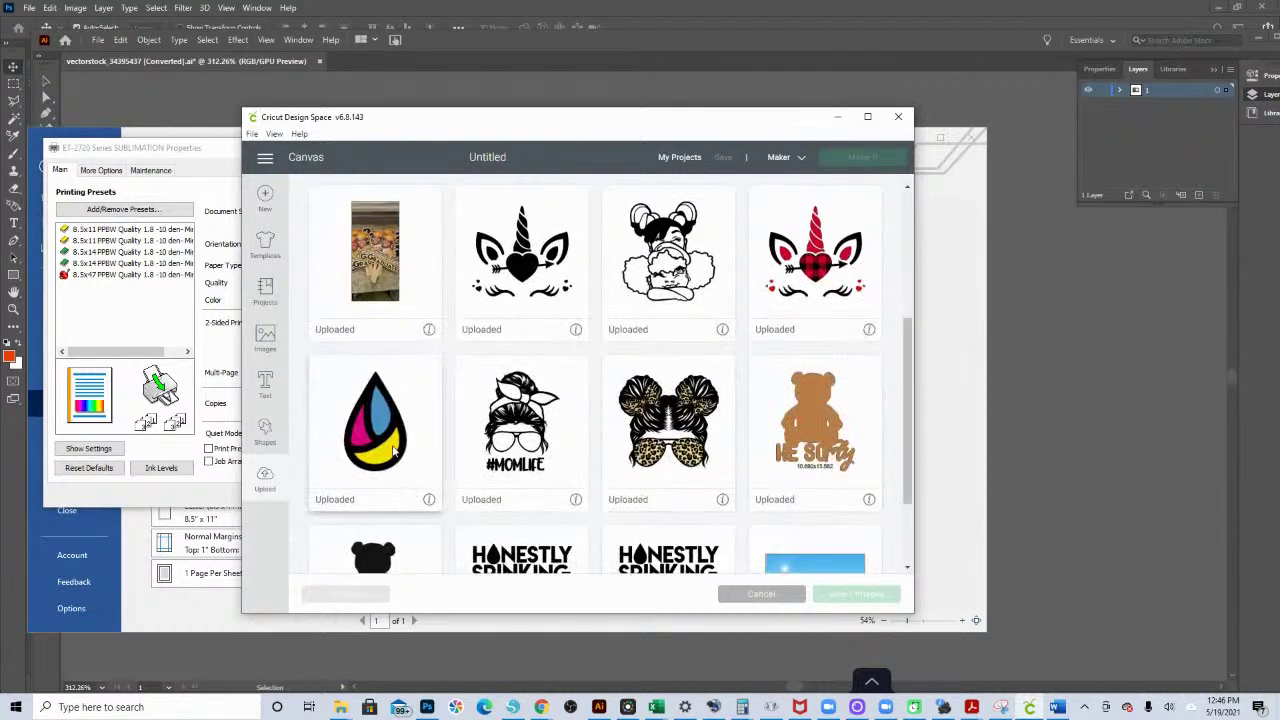
{"action": "left_click", "coordinate": [375, 420]}
{"action": "left_click", "coordinate": [836, 594]}
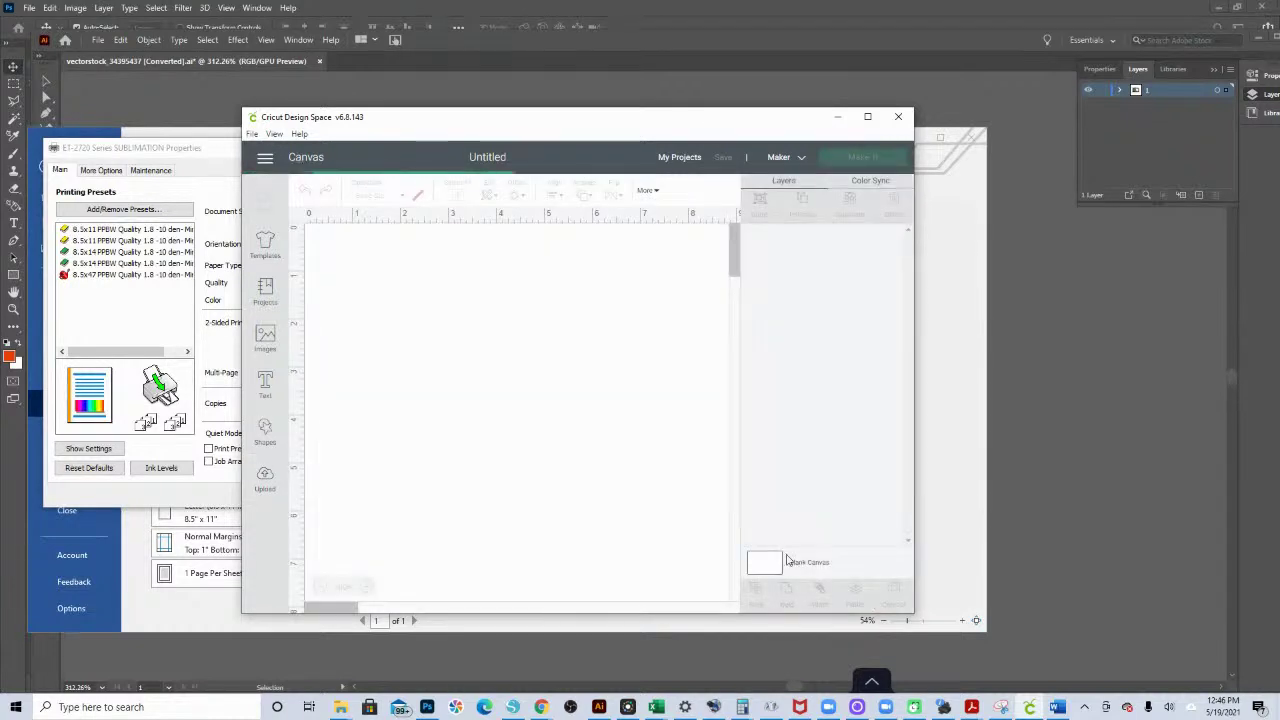
Step: Take the ink drop design through to the print setup, turning Add Bleed off and Use System Dialog on
{"action": "left_click", "coordinate": [878, 164]}
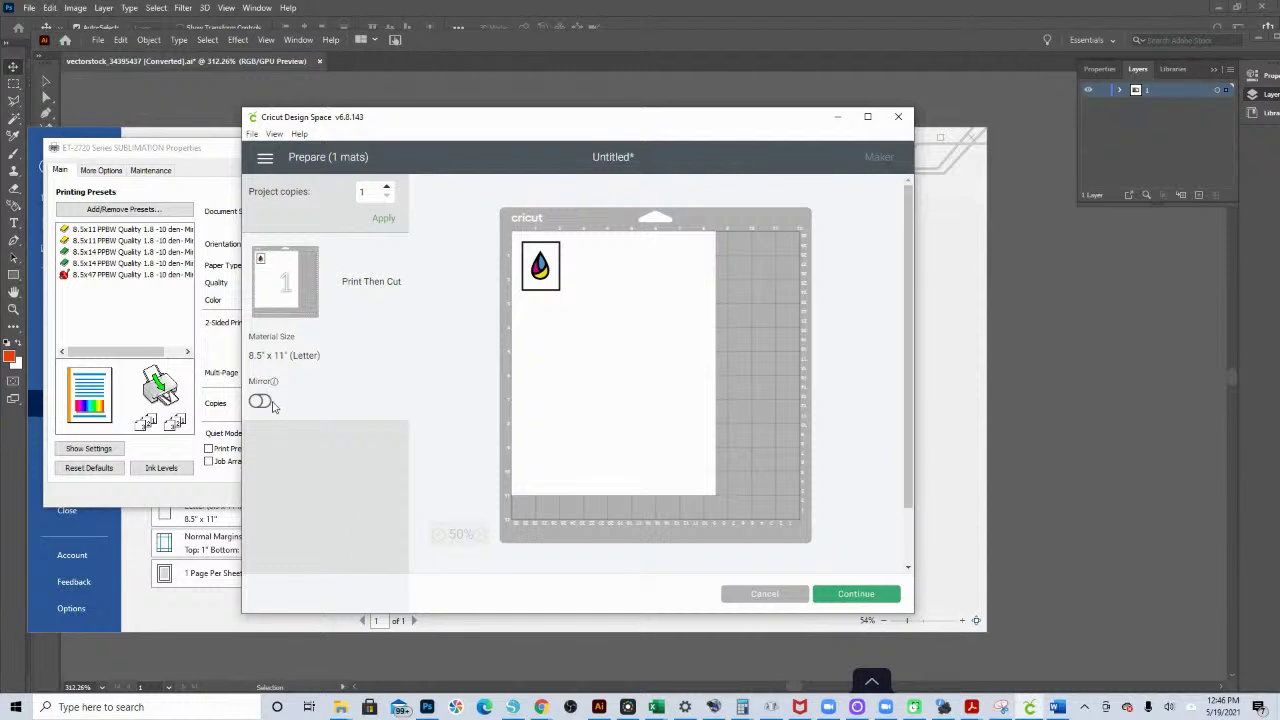
{"action": "left_click", "coordinate": [862, 596]}
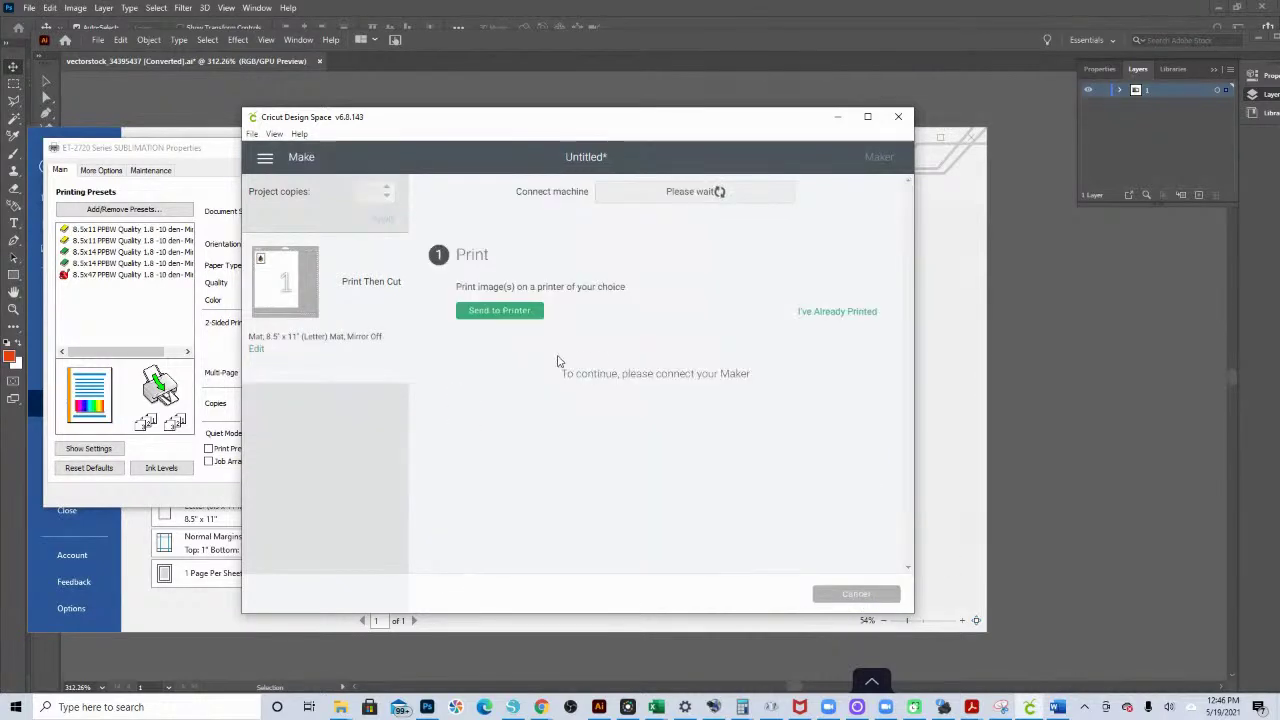
{"action": "left_click", "coordinate": [505, 312]}
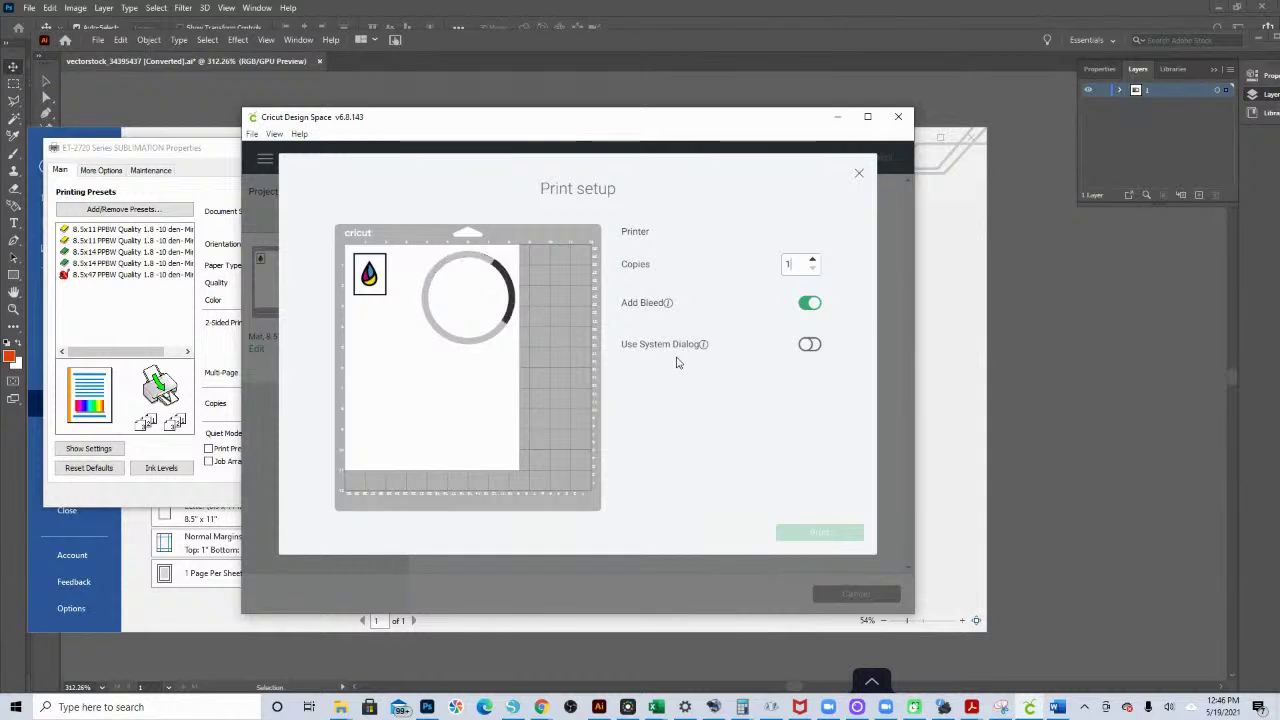
{"action": "left_click", "coordinate": [812, 305]}
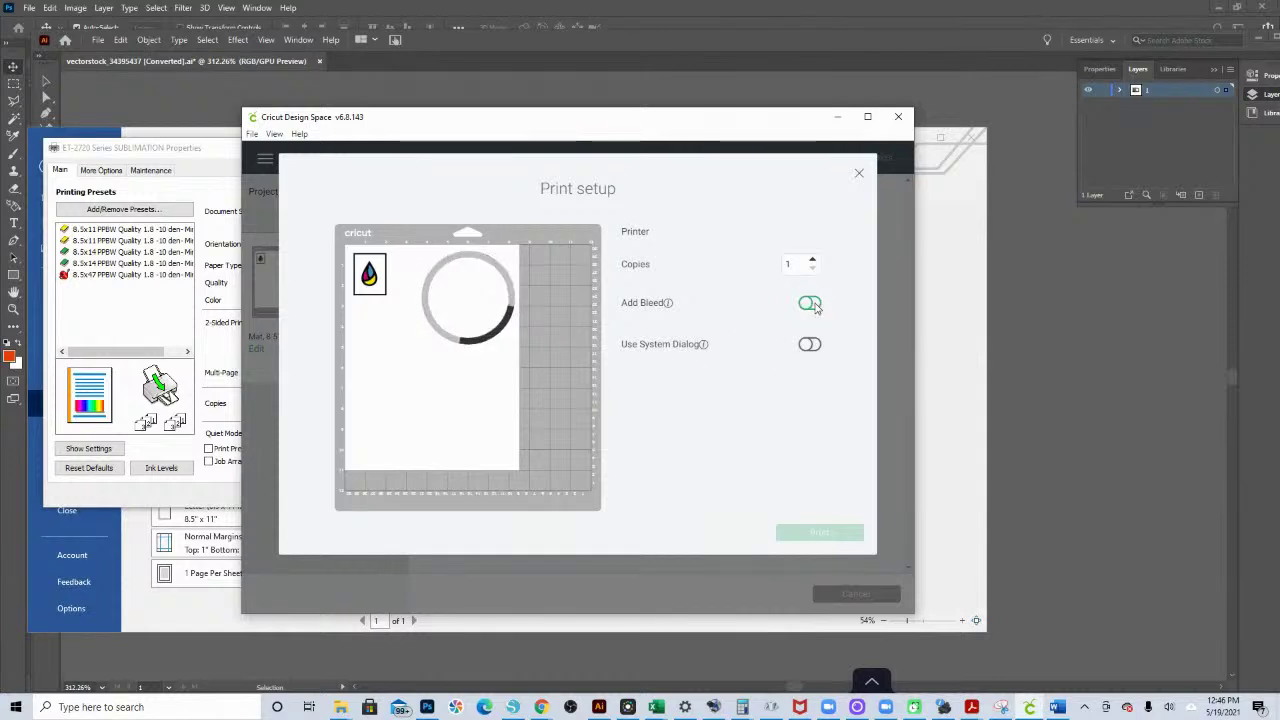
{"action": "left_click", "coordinate": [810, 366]}
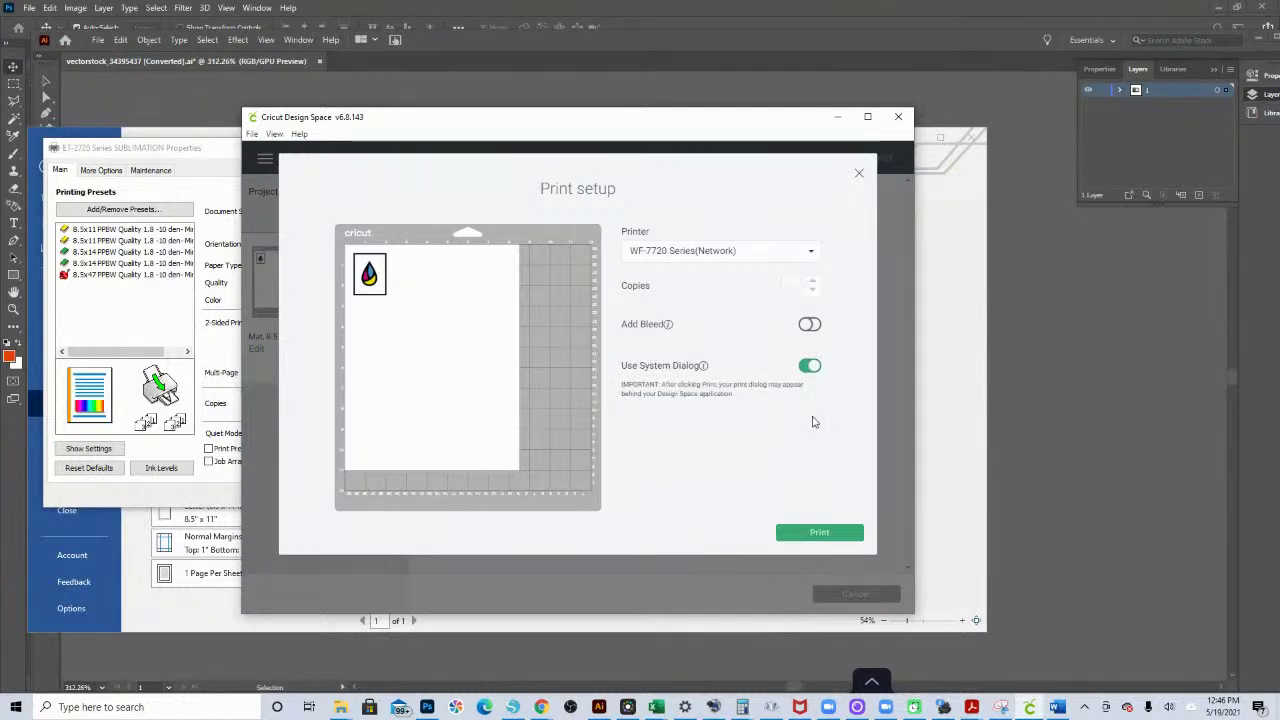
Step: Open the system print dialog, examine the WF-7720 Series(Network) presets and paper source options, and dismiss the printing preferences
{"action": "left_click", "coordinate": [813, 538]}
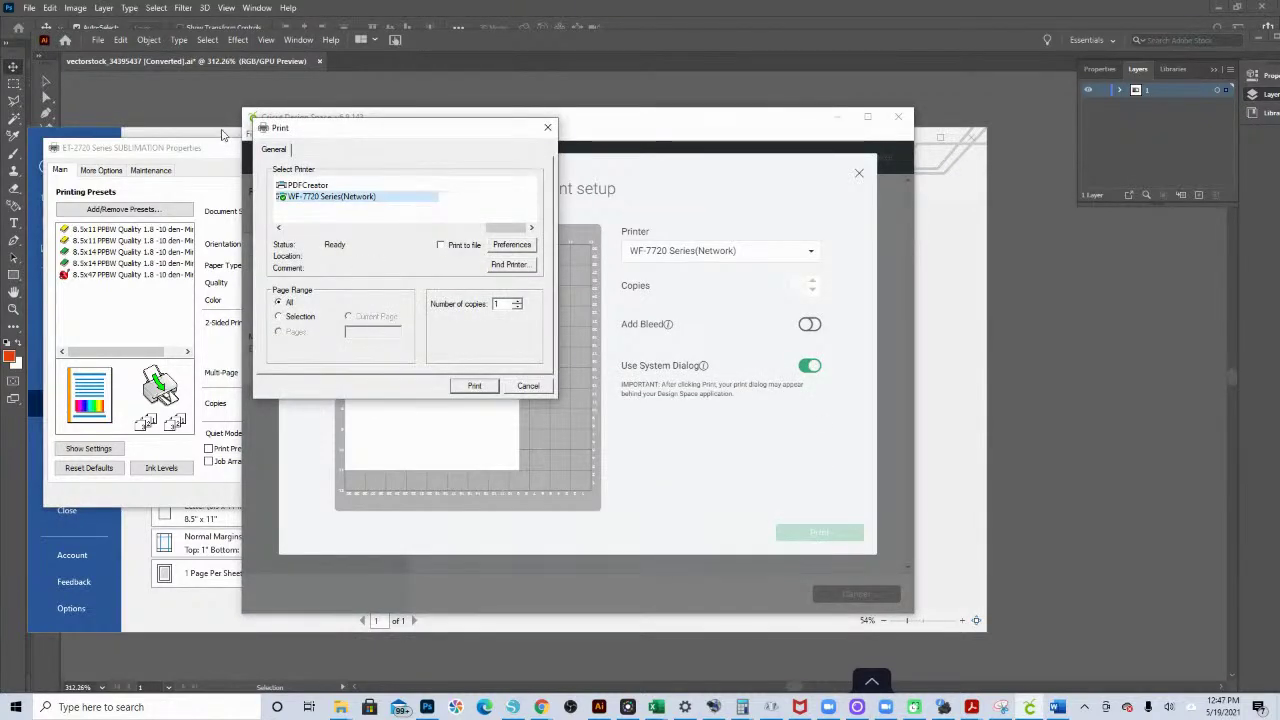
{"action": "left_click", "coordinate": [511, 244]}
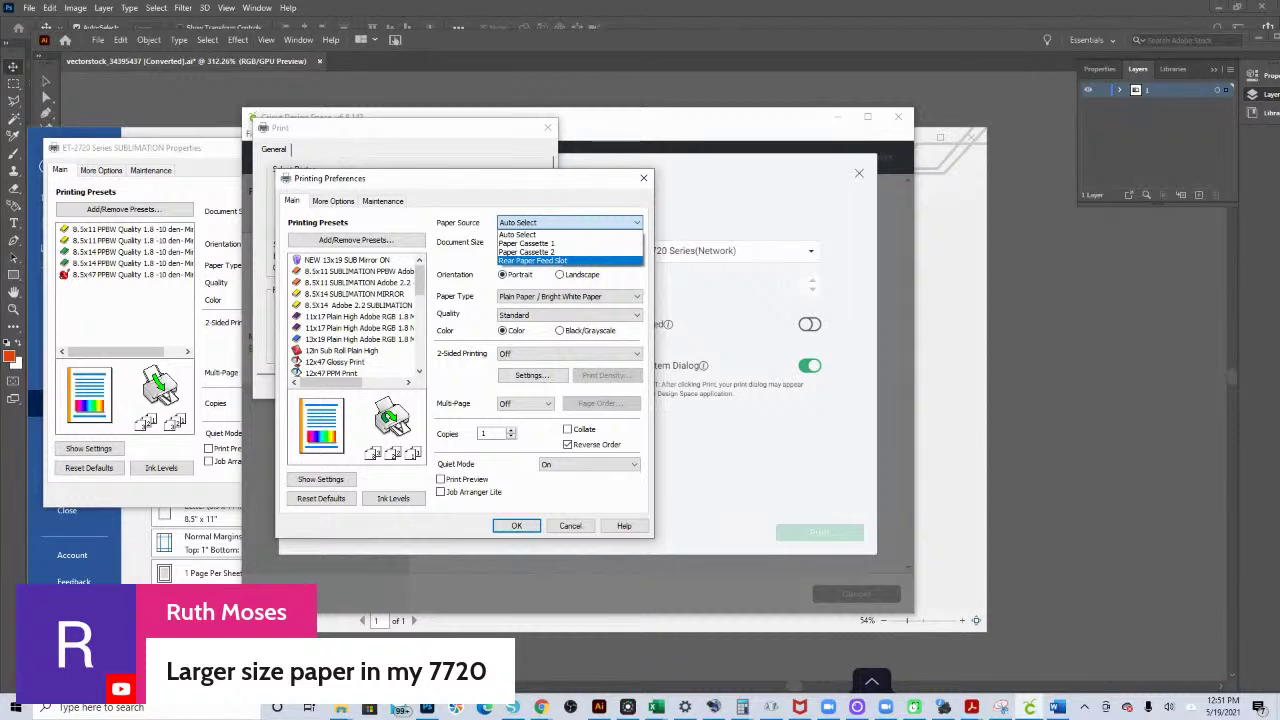
{"action": "key", "text": "Escape"}
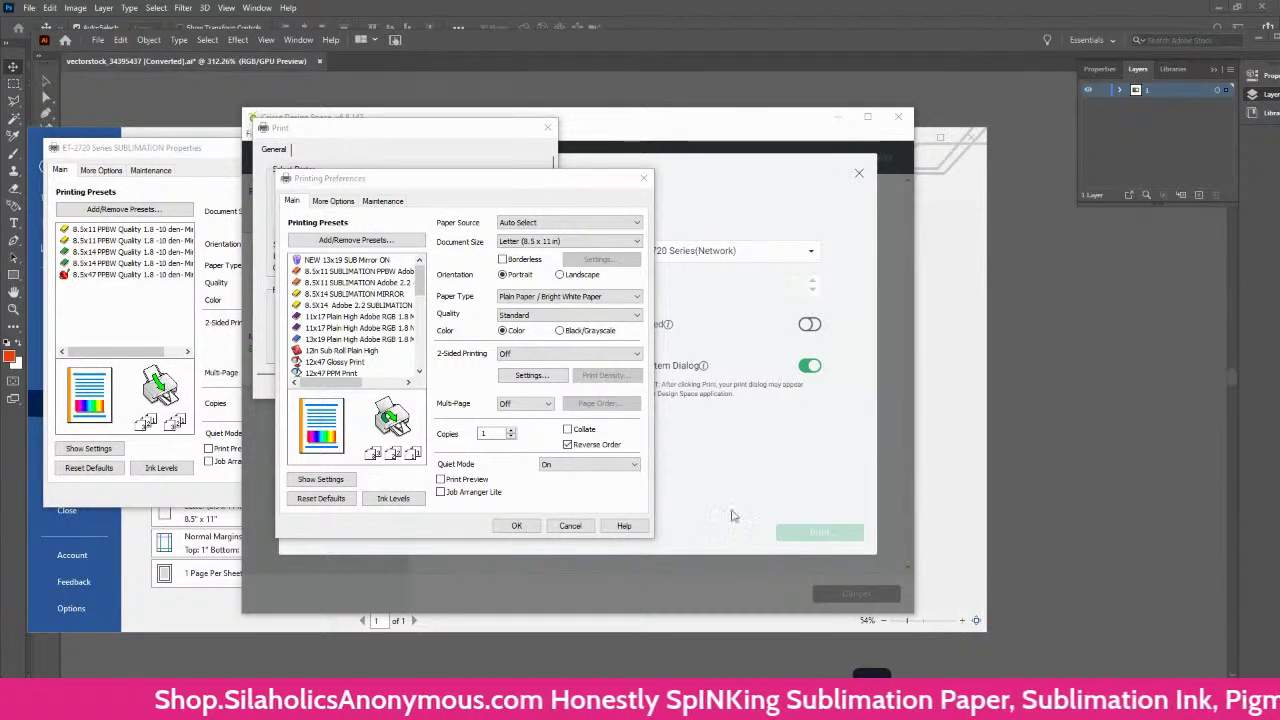
{"action": "left_click", "coordinate": [568, 526]}
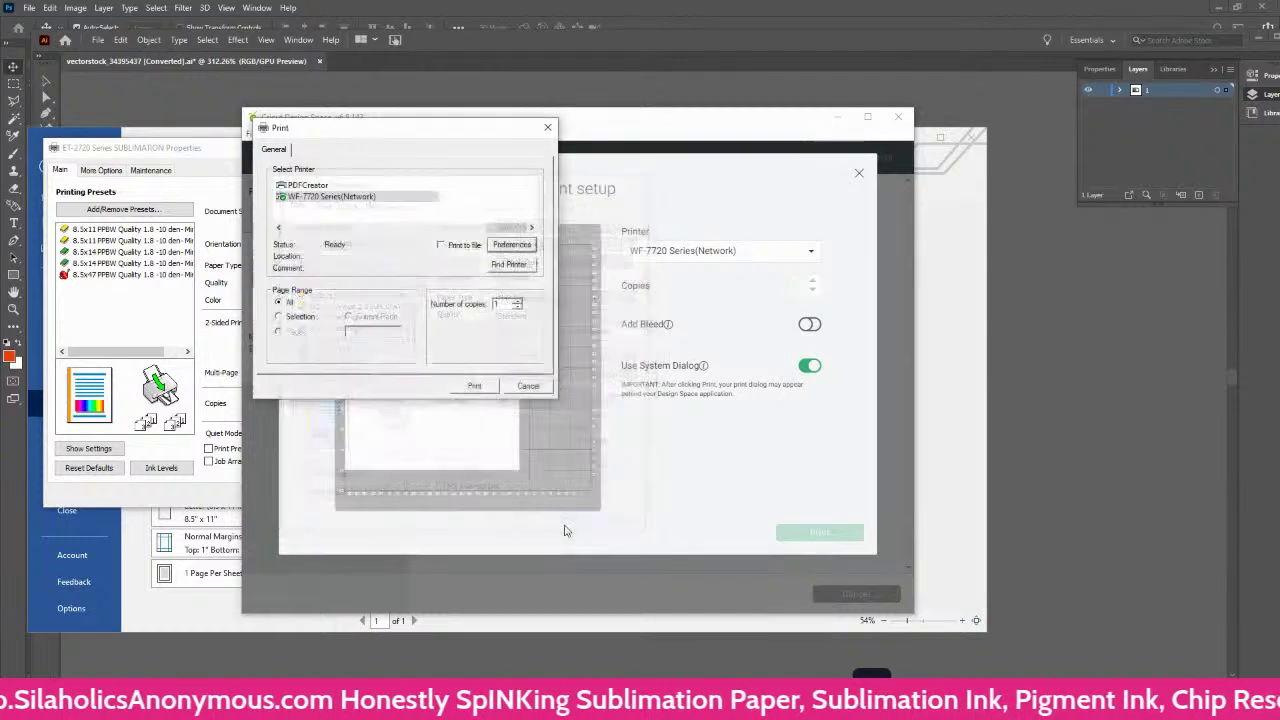
Step: Cancel the system print dialog and quit Cricut Design Space
{"action": "left_click", "coordinate": [528, 386]}
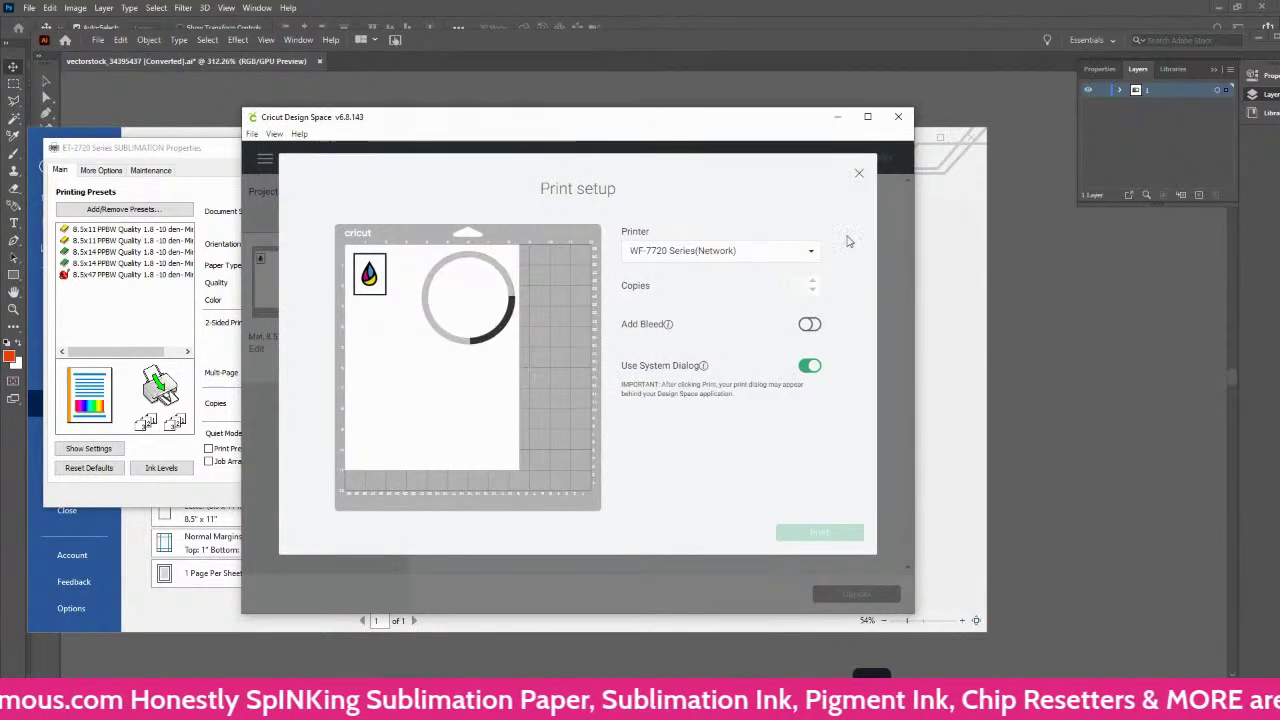
{"action": "left_click", "coordinate": [898, 116]}
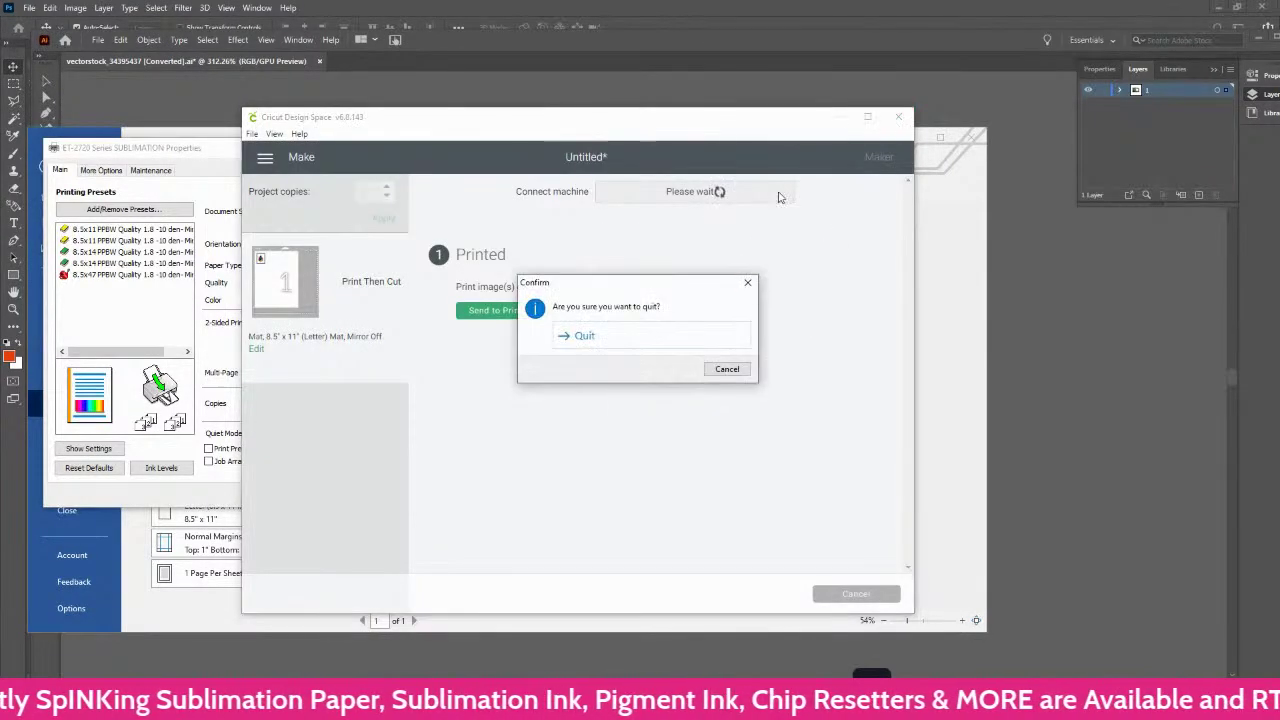
{"action": "left_click", "coordinate": [597, 345]}
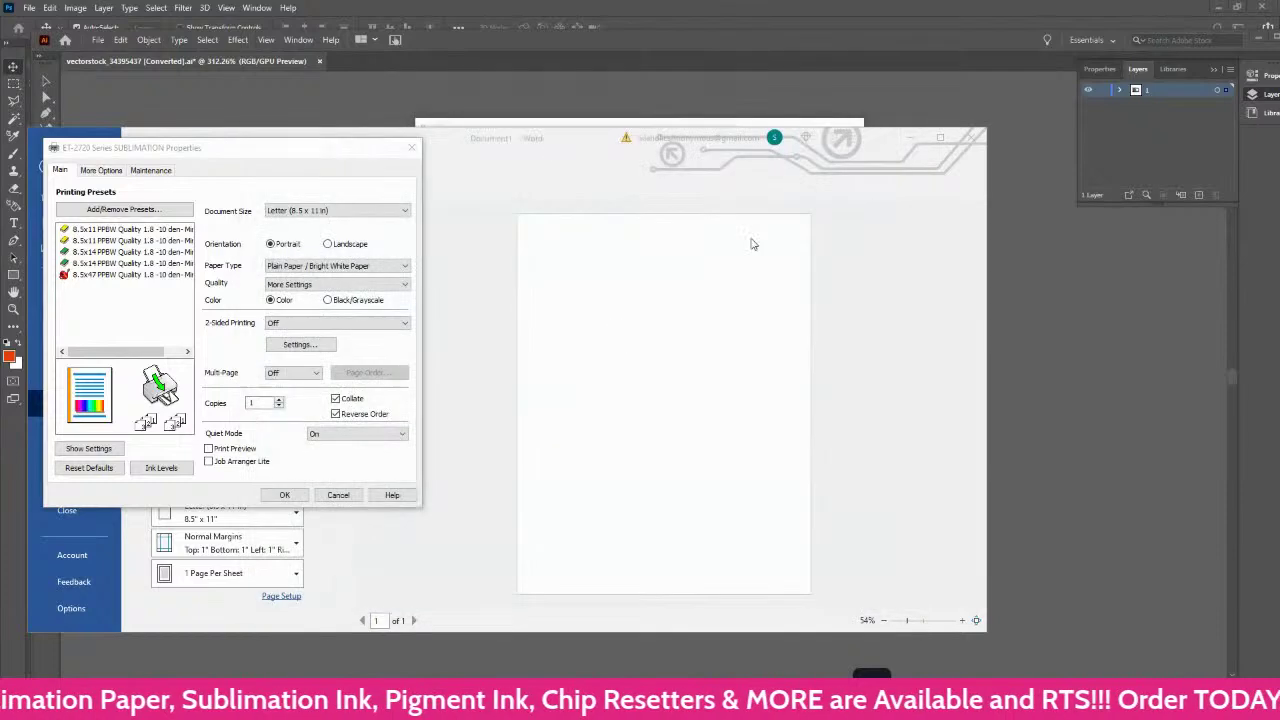
Step: Close the ET-2720 printer properties and exit Word, keeping the recovered files available for viewing
{"action": "left_click", "coordinate": [411, 147]}
{"action": "left_click", "coordinate": [970, 137]}
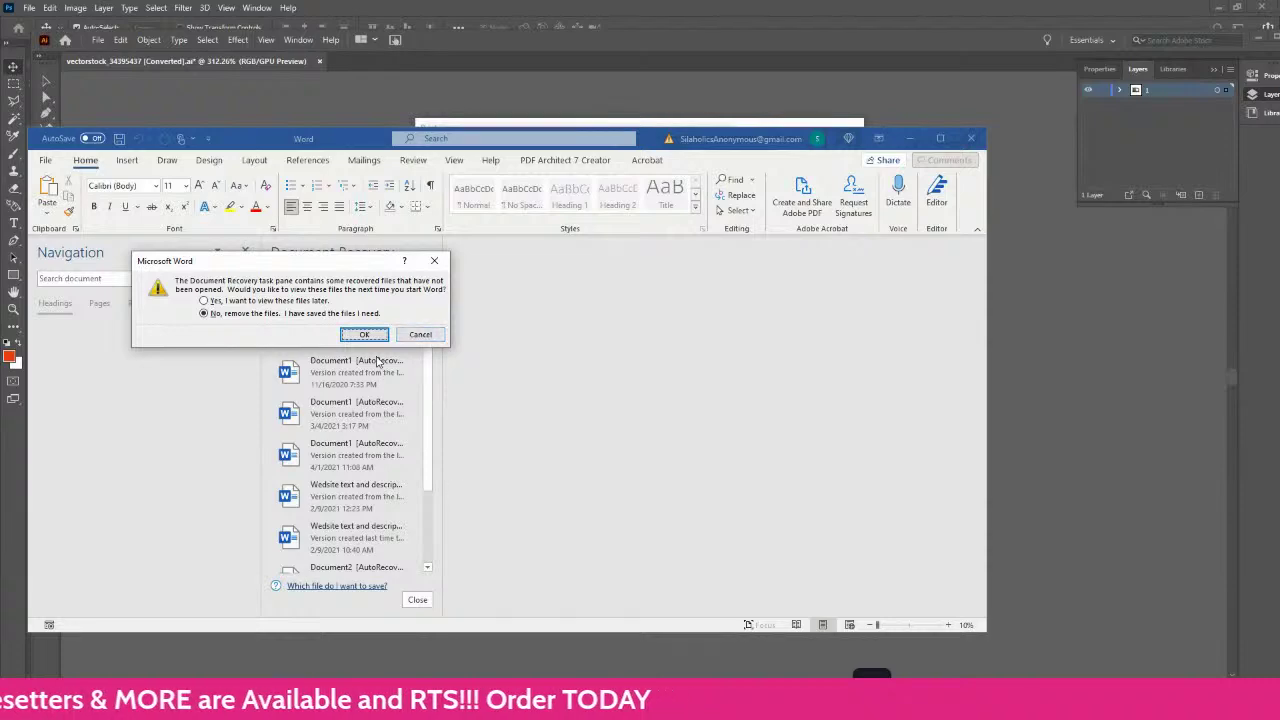
{"action": "left_click", "coordinate": [204, 301]}
{"action": "left_click", "coordinate": [365, 334]}
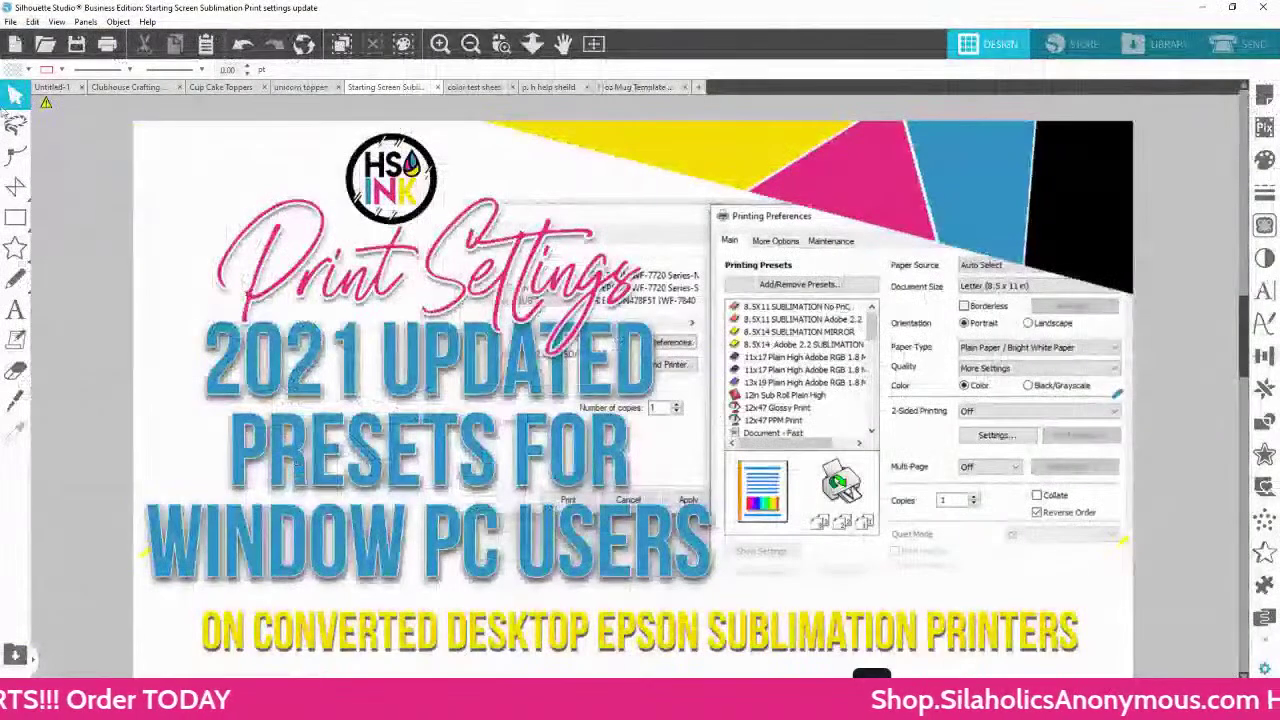
Step: In Silhouette Studio, start printing the current page, select the EPSON478F51 (WF-7840 Series) printer and open its printing preferences
{"action": "left_click", "coordinate": [10, 21]}
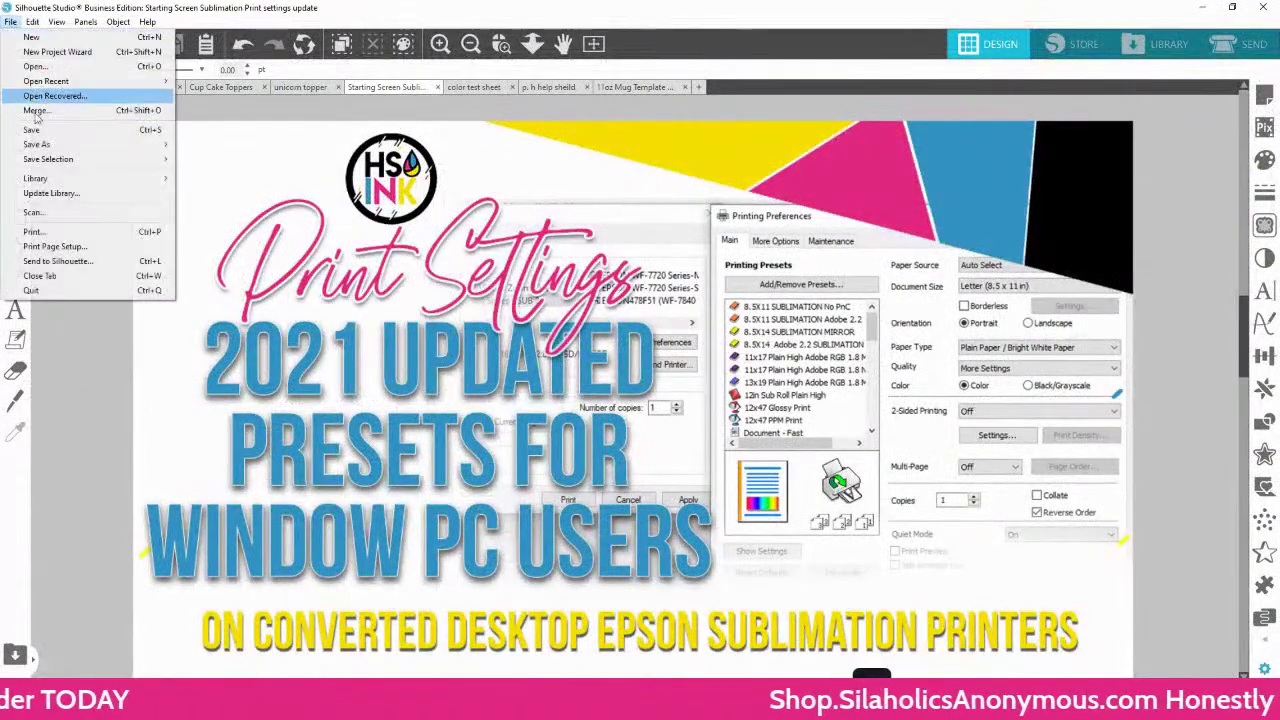
{"action": "left_click", "coordinate": [36, 232]}
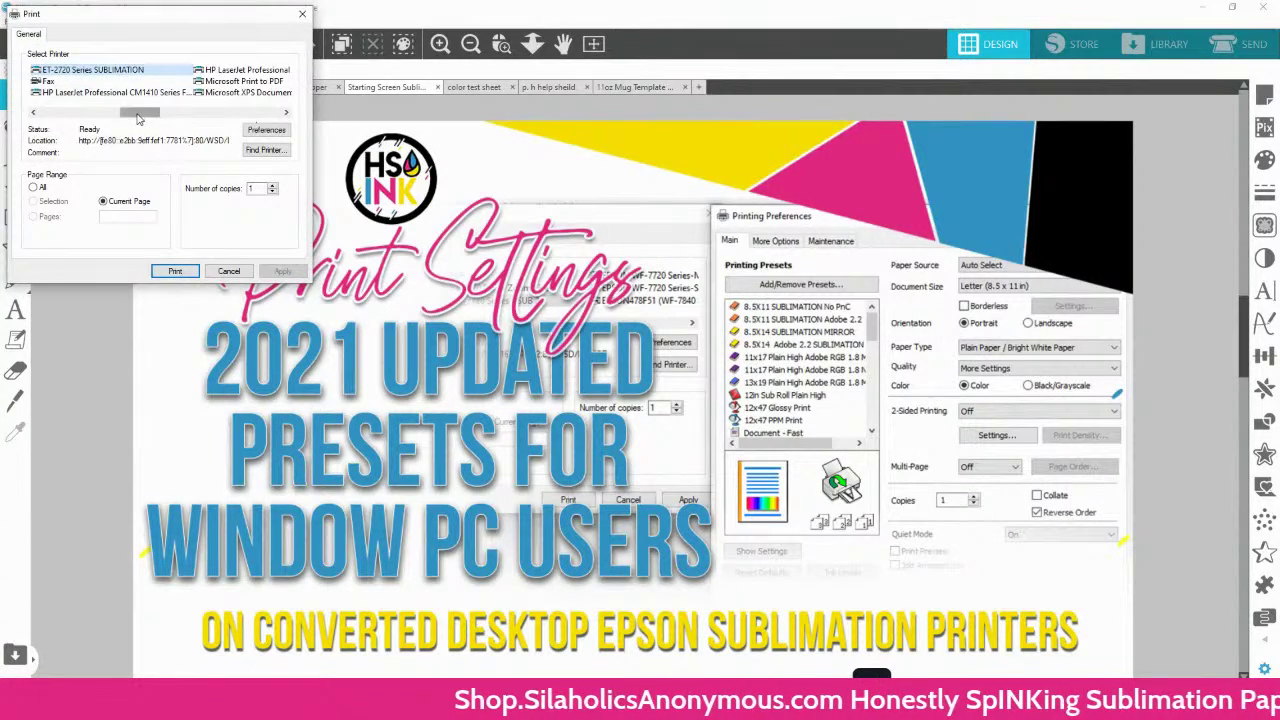
{"action": "left_click_drag", "start_coordinate": [140, 112], "coordinate": [70, 112]}
{"action": "left_click", "coordinate": [247, 70]}
{"action": "left_click", "coordinate": [278, 133]}
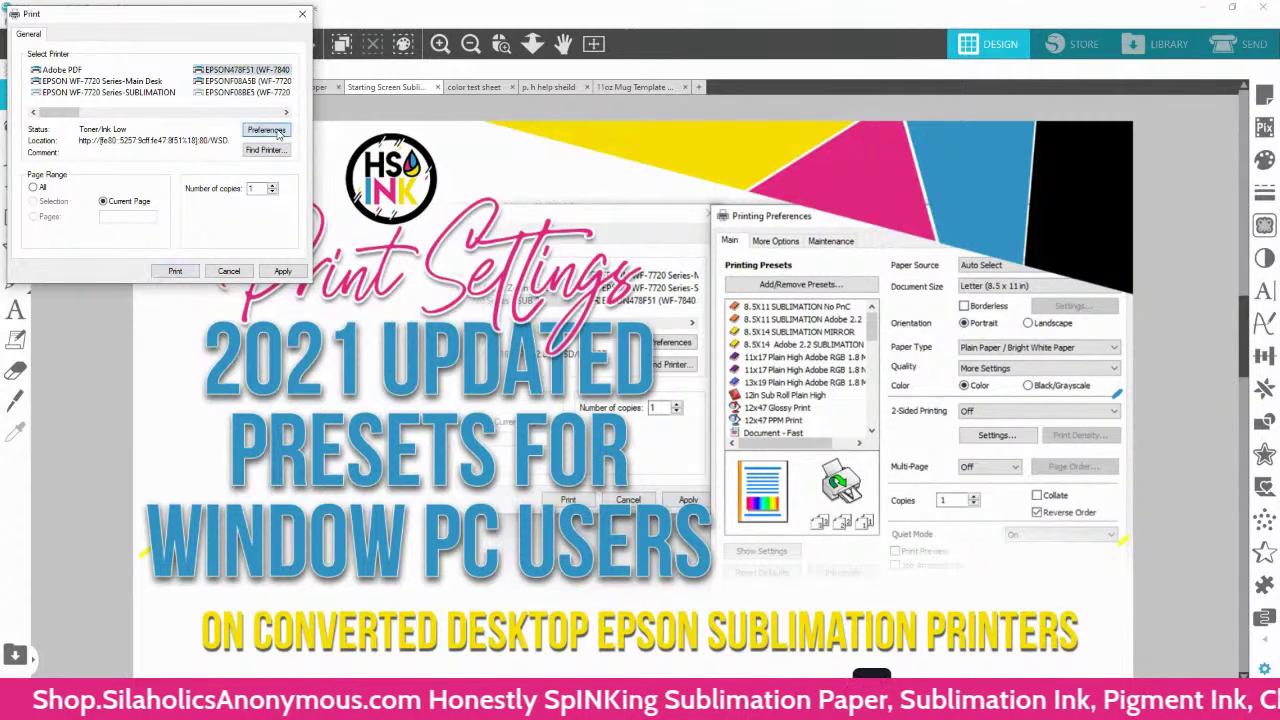
Step: Set the paper type to Plain Paper / Bright White Paper and the print quality to High
{"action": "left_click", "coordinate": [266, 180]}
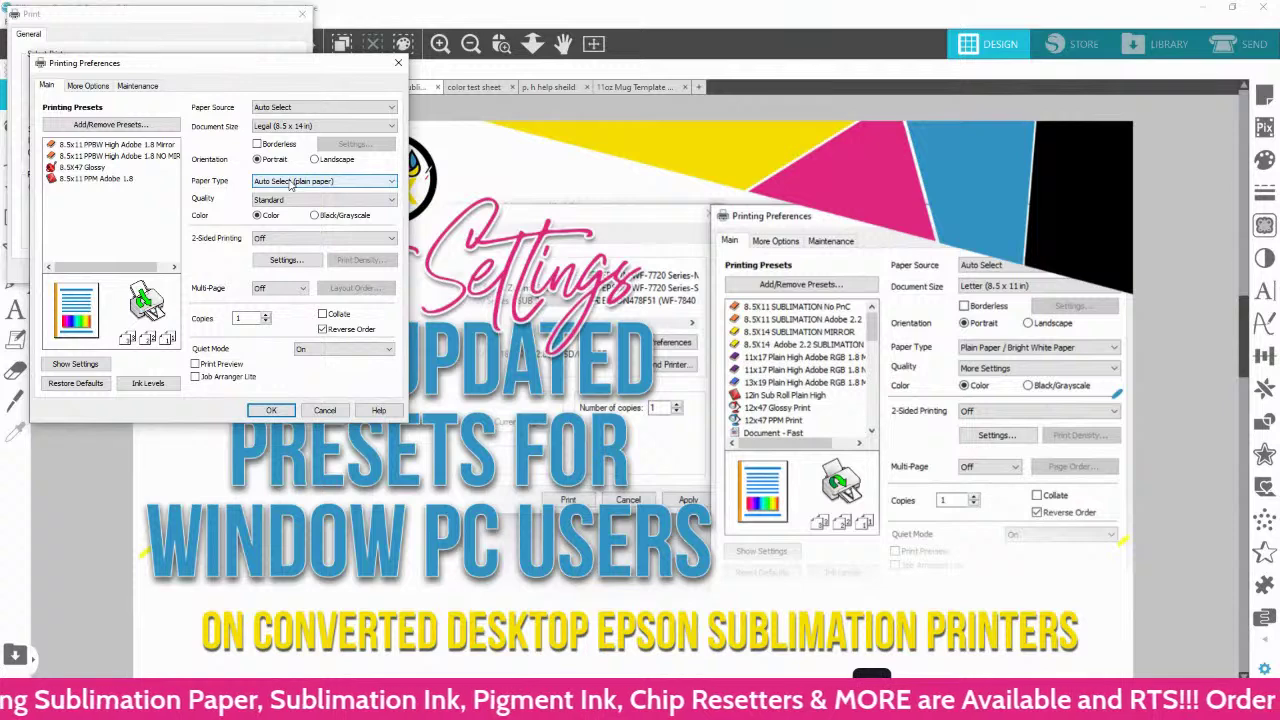
{"action": "left_click", "coordinate": [290, 183]}
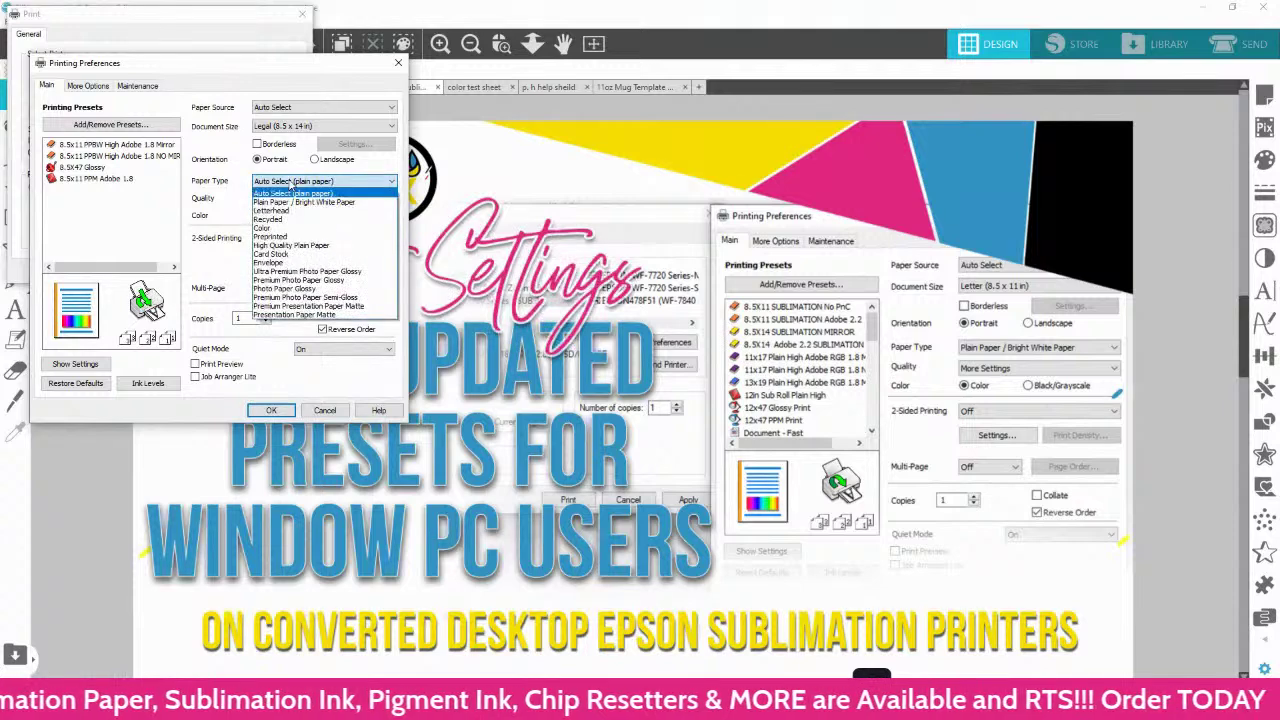
{"action": "left_click", "coordinate": [287, 203]}
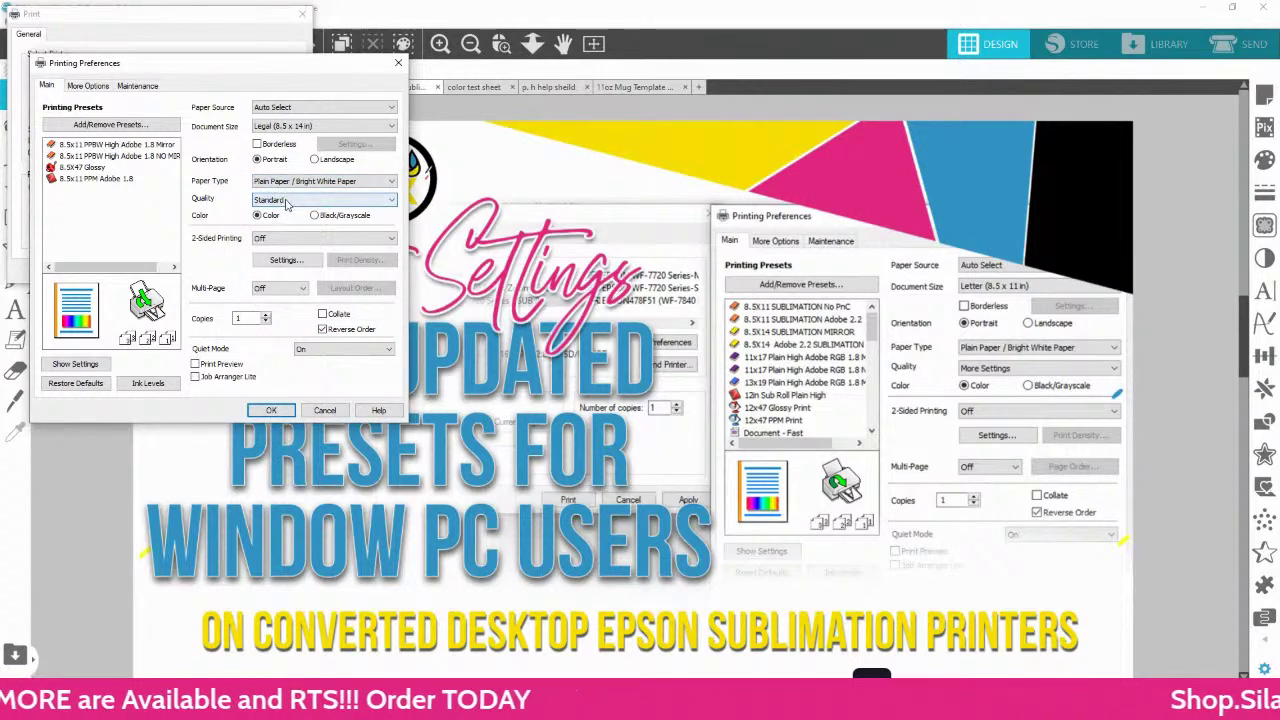
{"action": "left_click", "coordinate": [284, 200]}
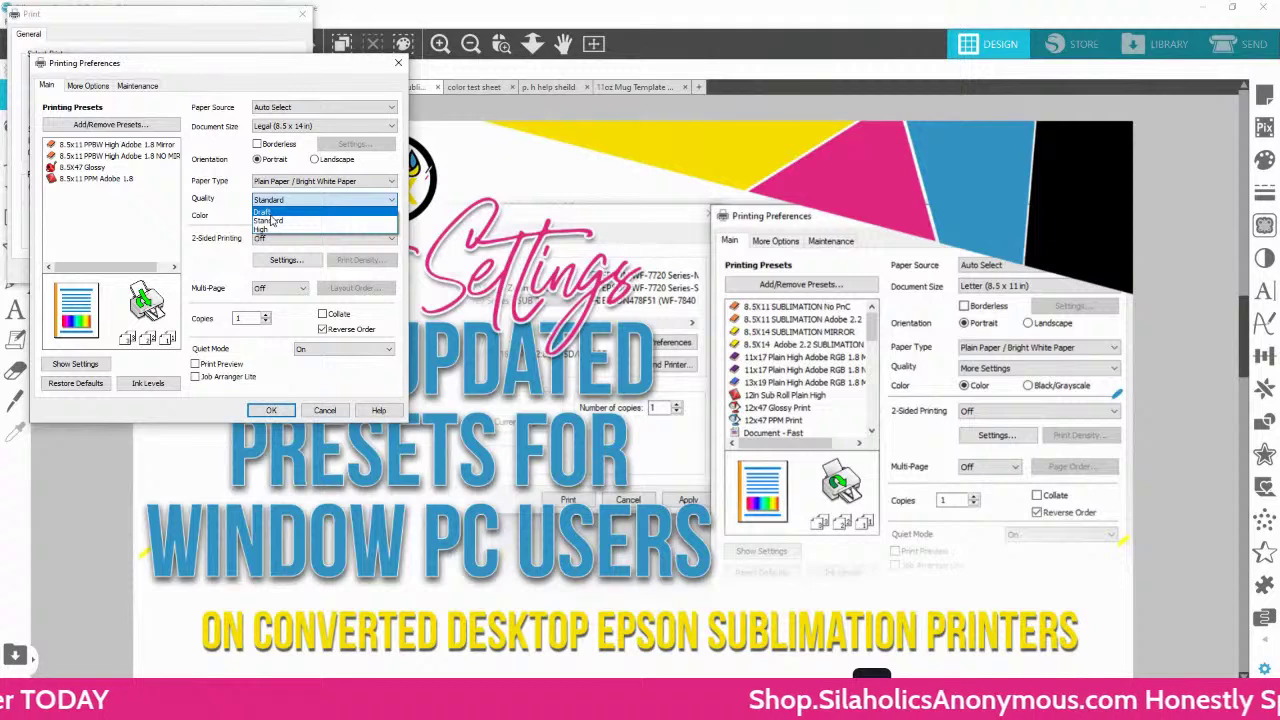
{"action": "left_click", "coordinate": [271, 231]}
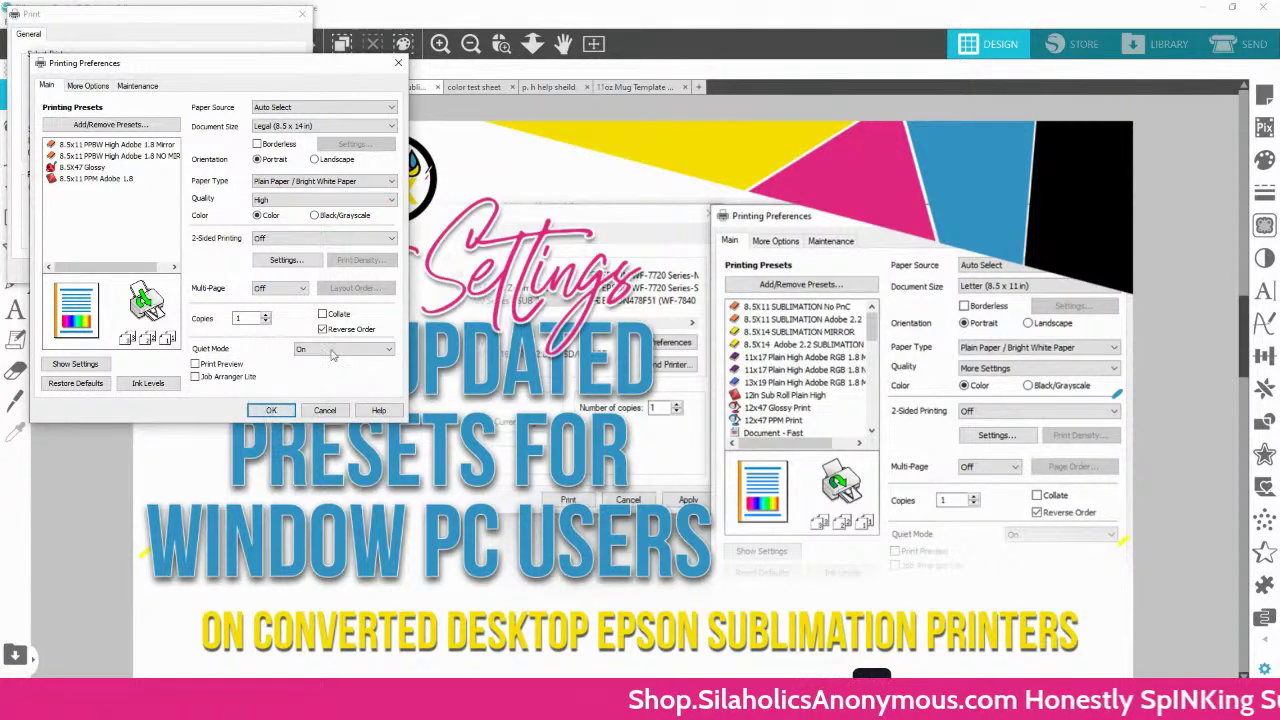
Step: Check the additional printing options, return to the main settings and set the paper type to Presentation Paper Matte
{"action": "left_click", "coordinate": [87, 86]}
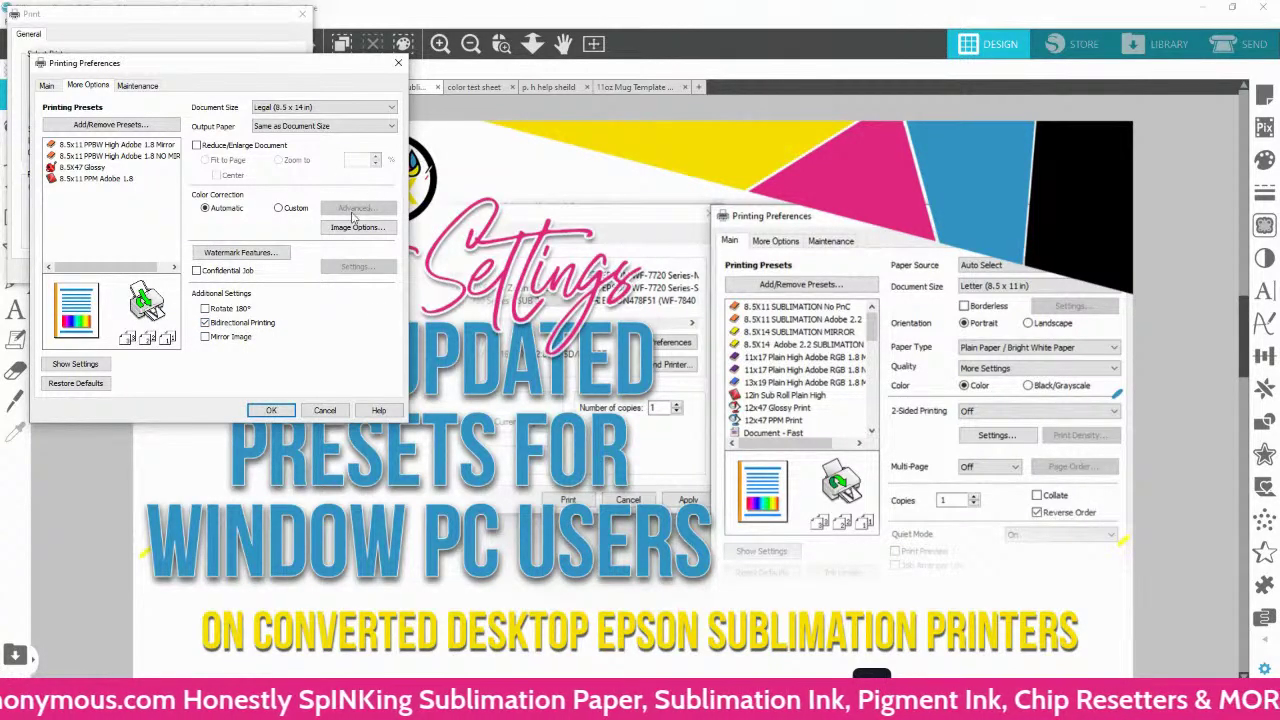
{"action": "left_click", "coordinate": [46, 86]}
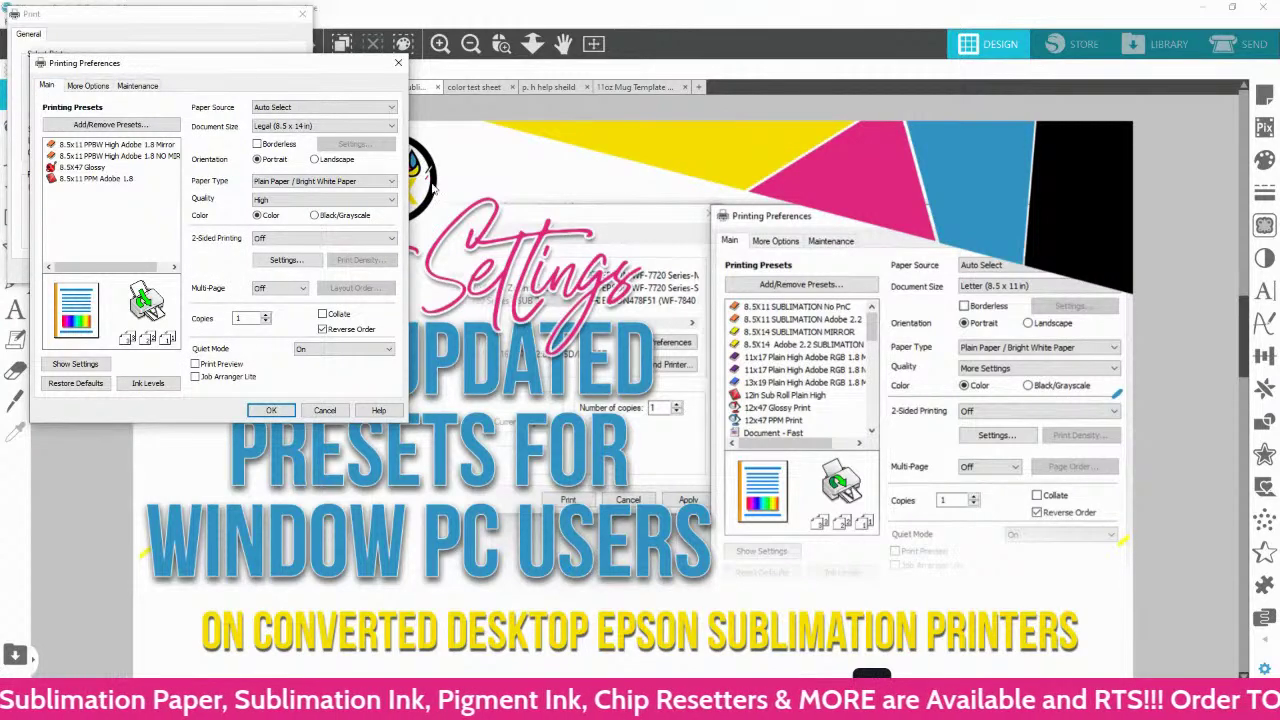
{"action": "left_click", "coordinate": [388, 184]}
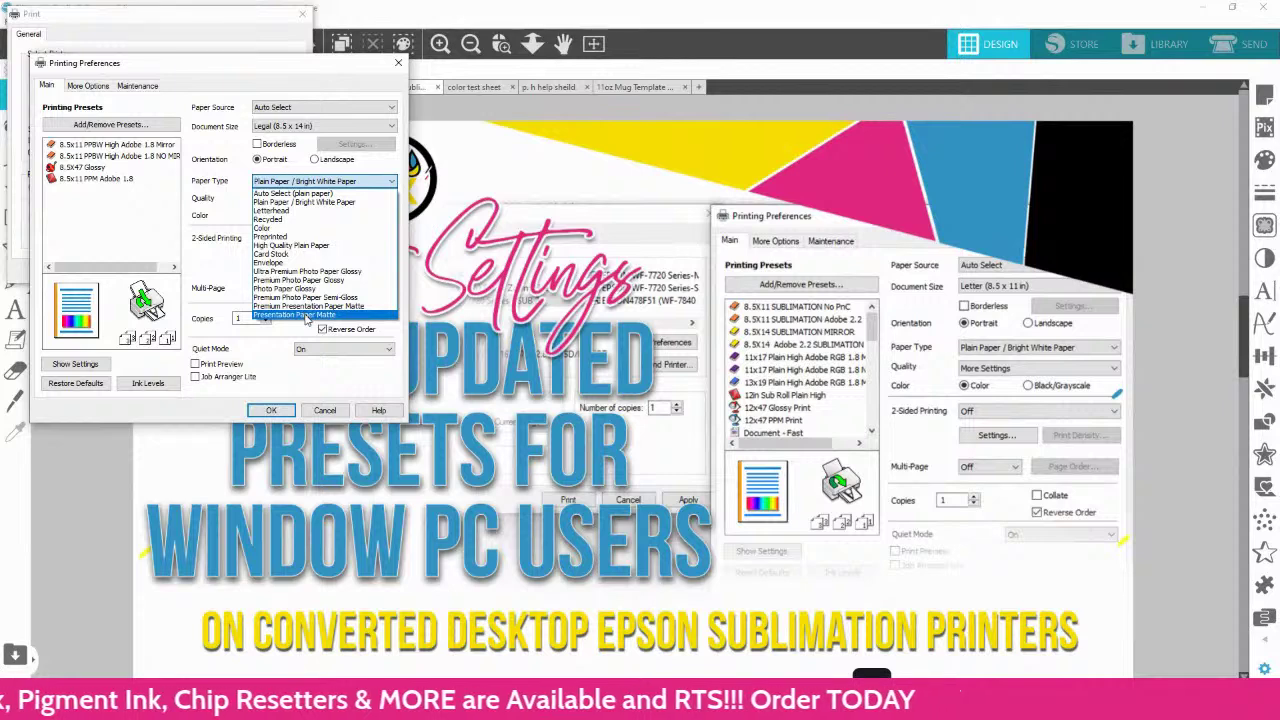
{"action": "left_click", "coordinate": [305, 316]}
Step: Set the paper type to High Quality Plain Paper and the print quality to High
{"action": "left_click", "coordinate": [315, 181]}
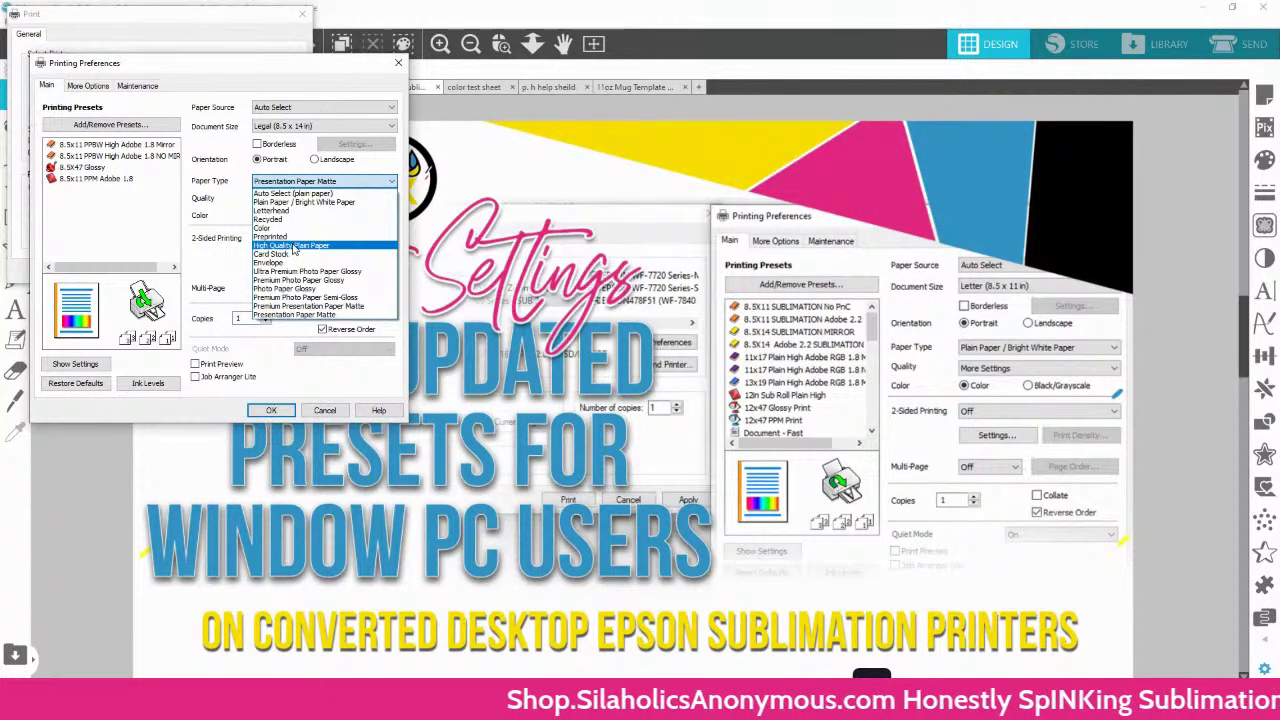
{"action": "left_click", "coordinate": [293, 249]}
{"action": "left_click", "coordinate": [292, 200]}
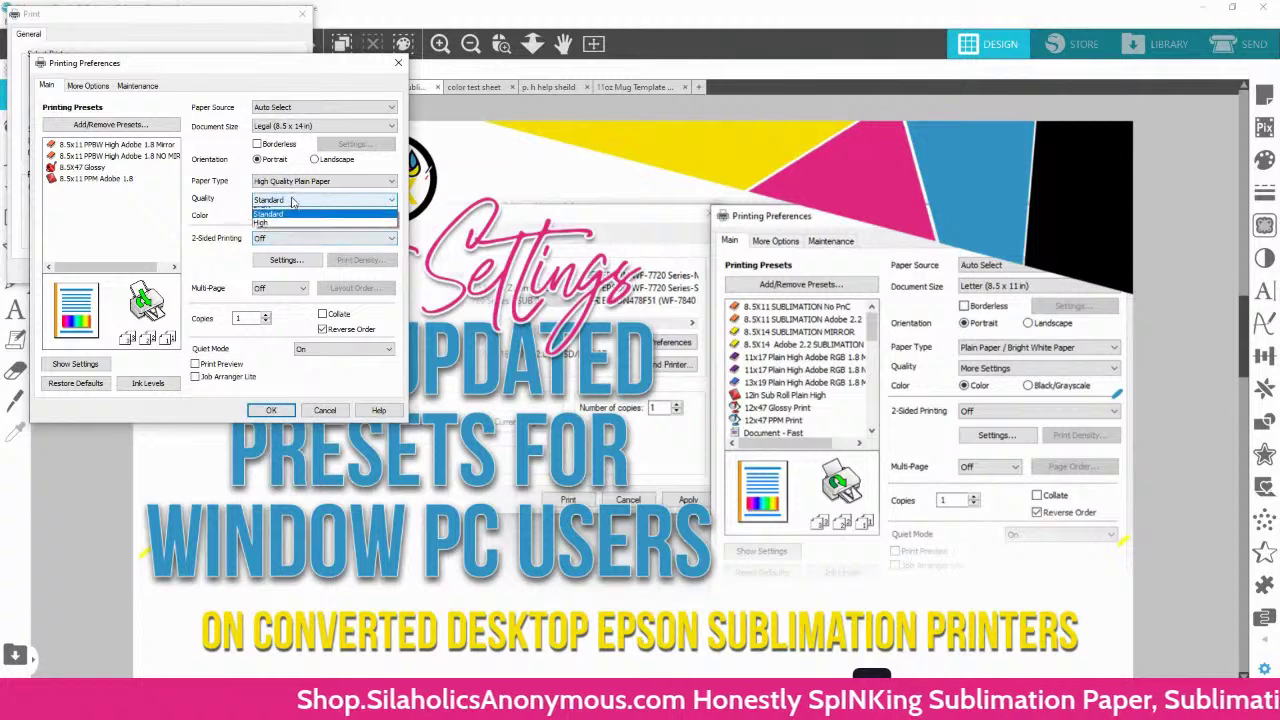
{"action": "left_click", "coordinate": [278, 224]}
Step: Switch the paper type to Presentation Paper Matte and check the print quality choices for it
{"action": "left_click", "coordinate": [300, 181]}
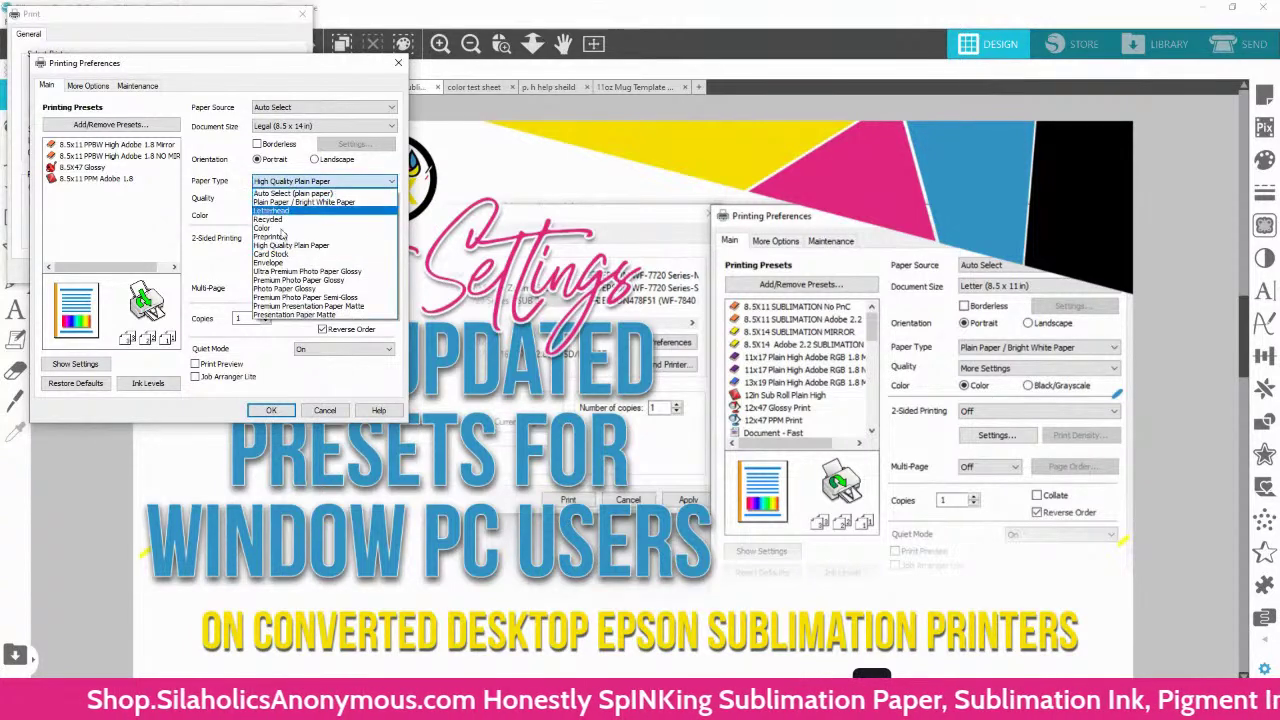
{"action": "left_click", "coordinate": [284, 315]}
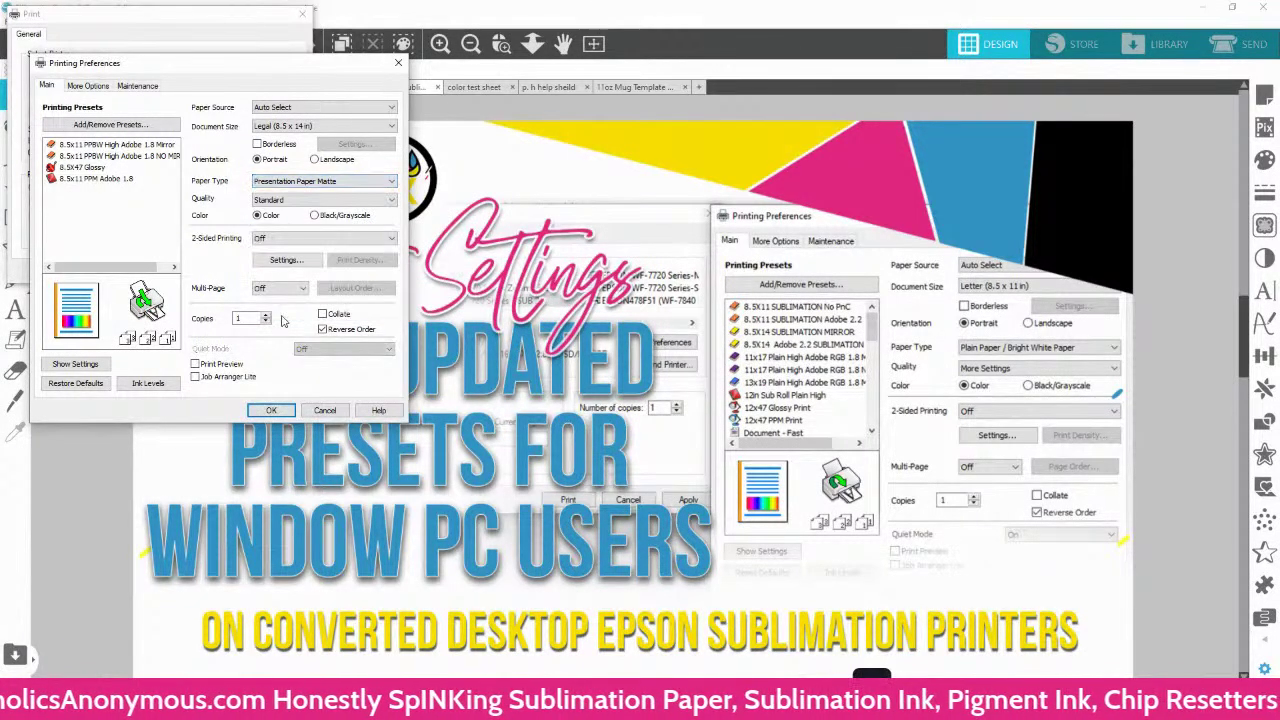
{"action": "left_click", "coordinate": [268, 205]}
{"action": "left_click", "coordinate": [283, 205]}
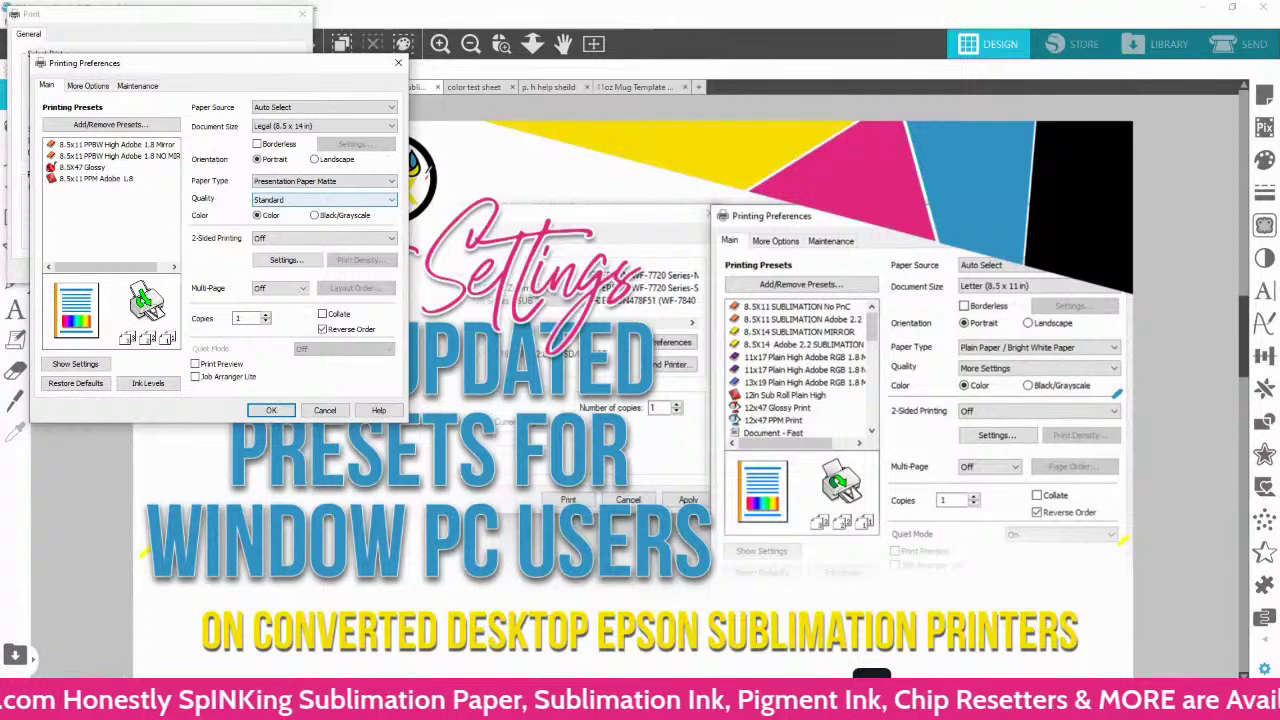